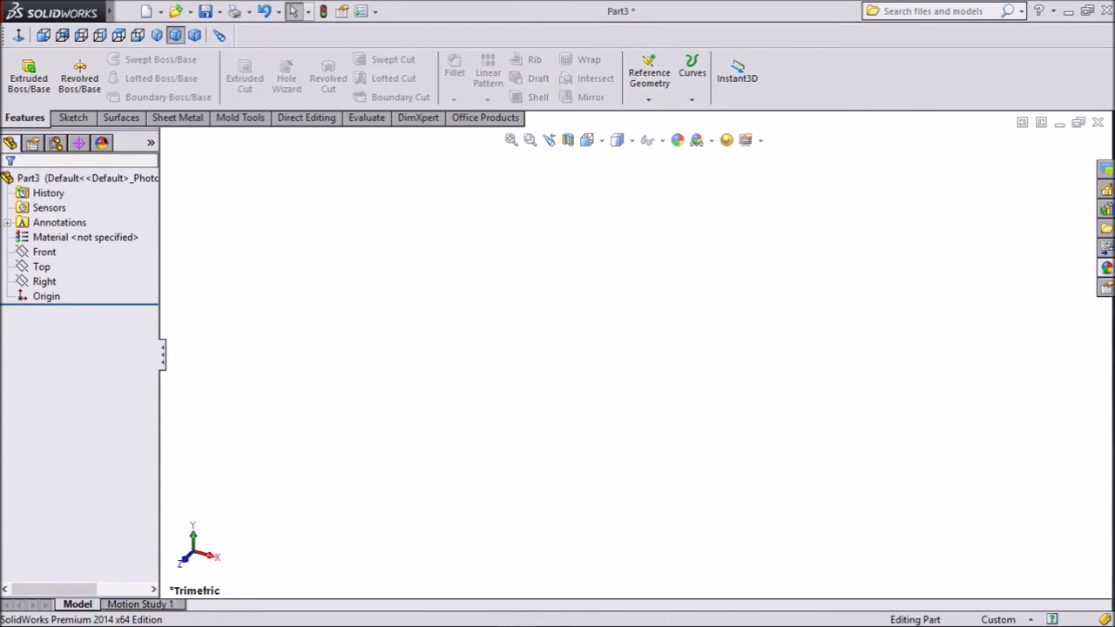
Step: Select the Front and Top planes together and bring up the Reference Geometry list
click(41, 266)
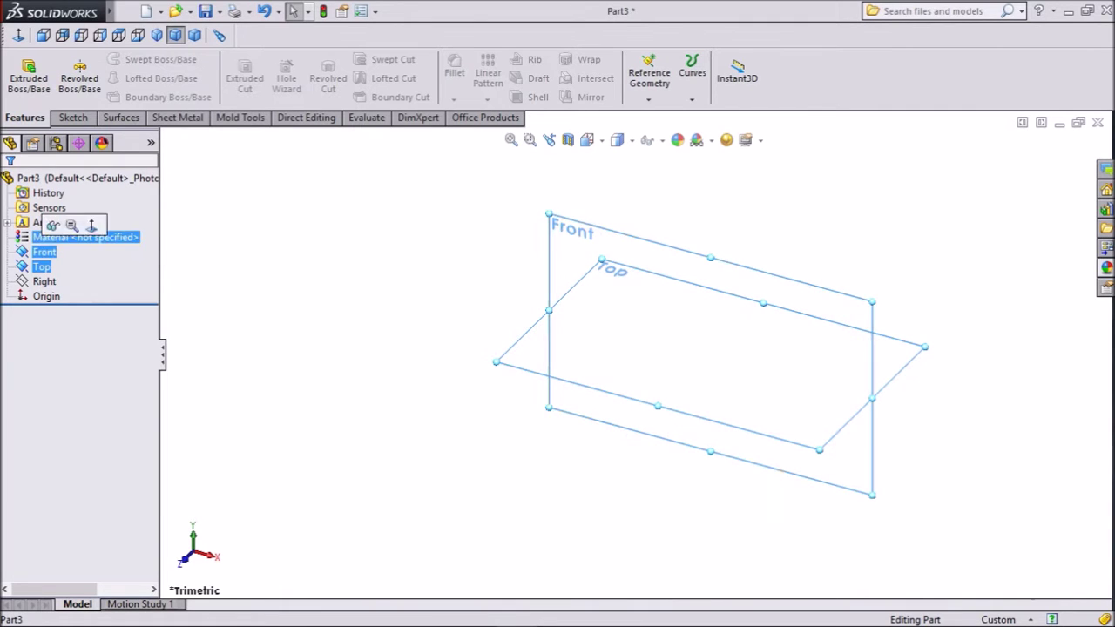
click(648, 79)
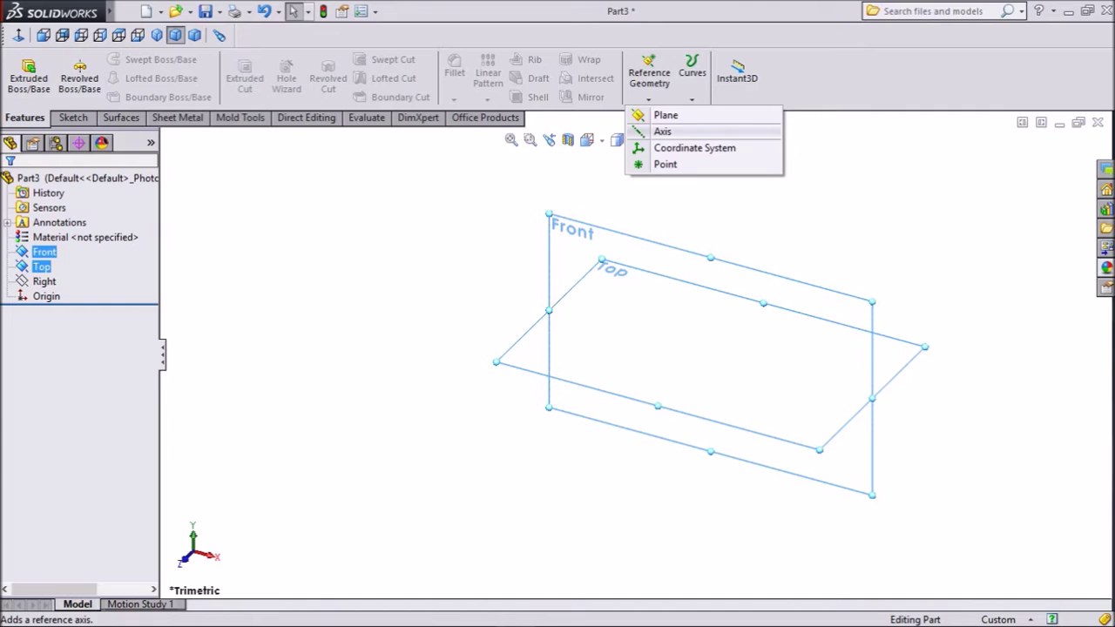
Step: Create Axis1 through the Front and Top planes, then reselect the Front plane
click(671, 131)
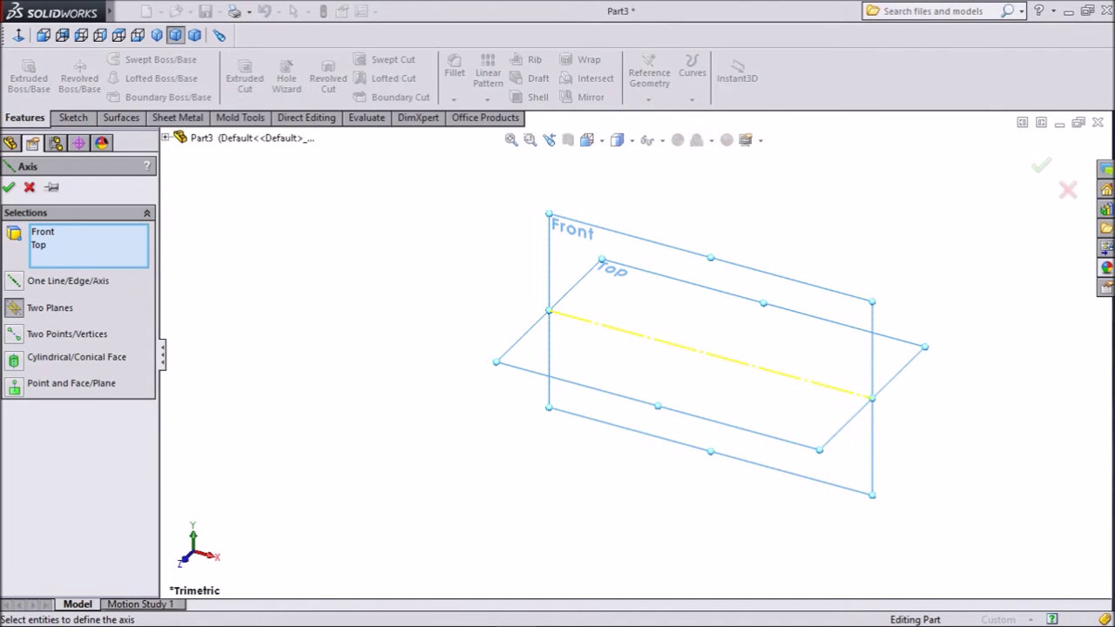
key(Return)
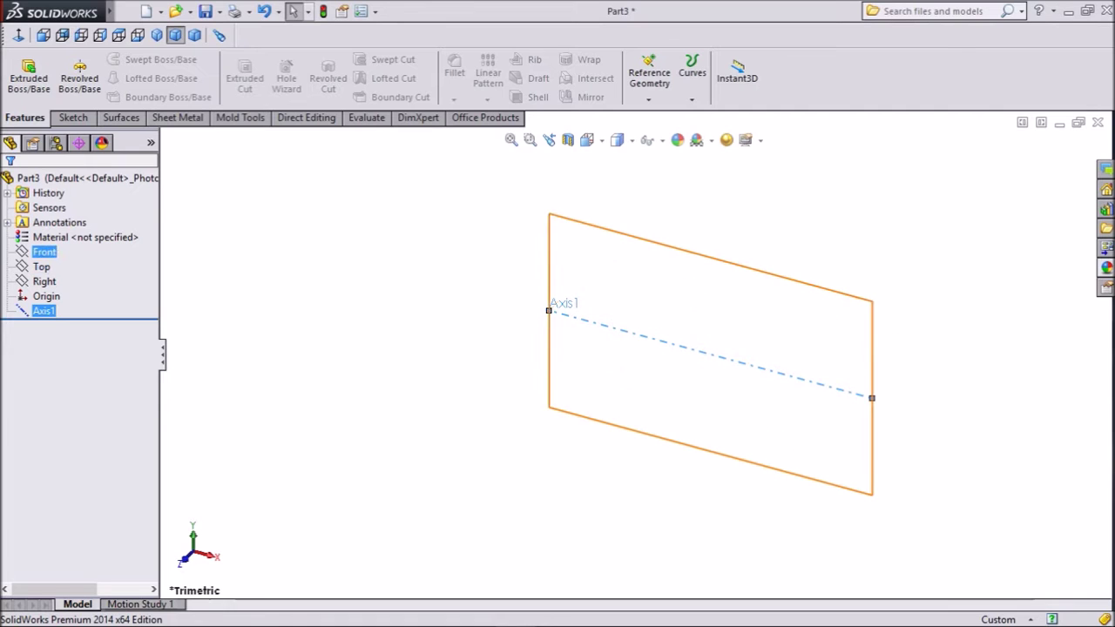
click(44, 252)
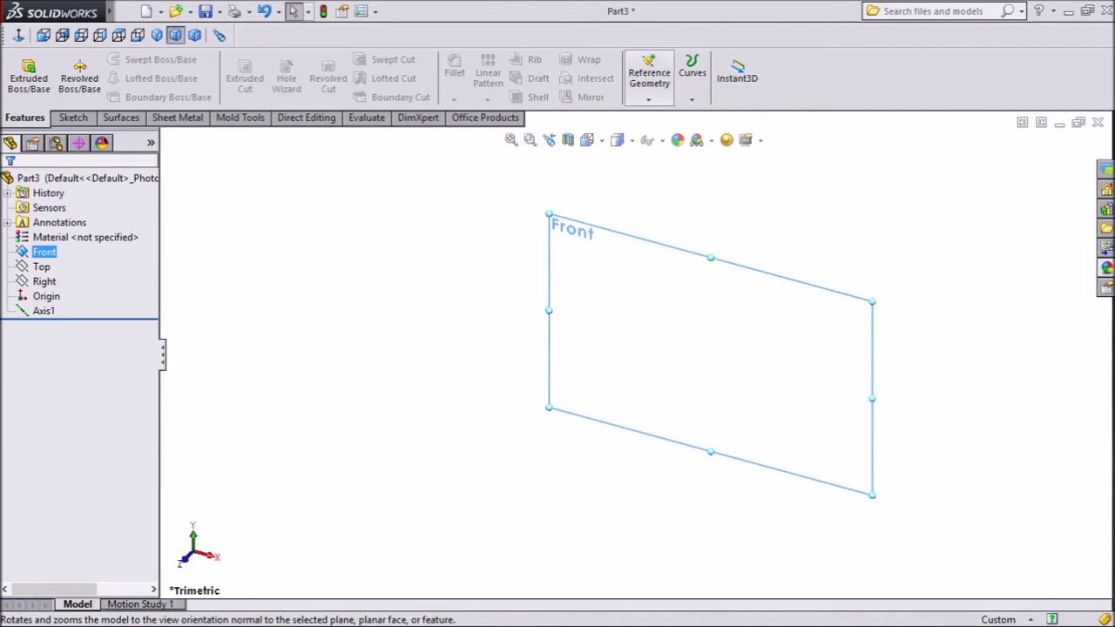
click(648, 78)
Step: Create Plane1 through Axis1, angled 15° from the Front plane
click(666, 115)
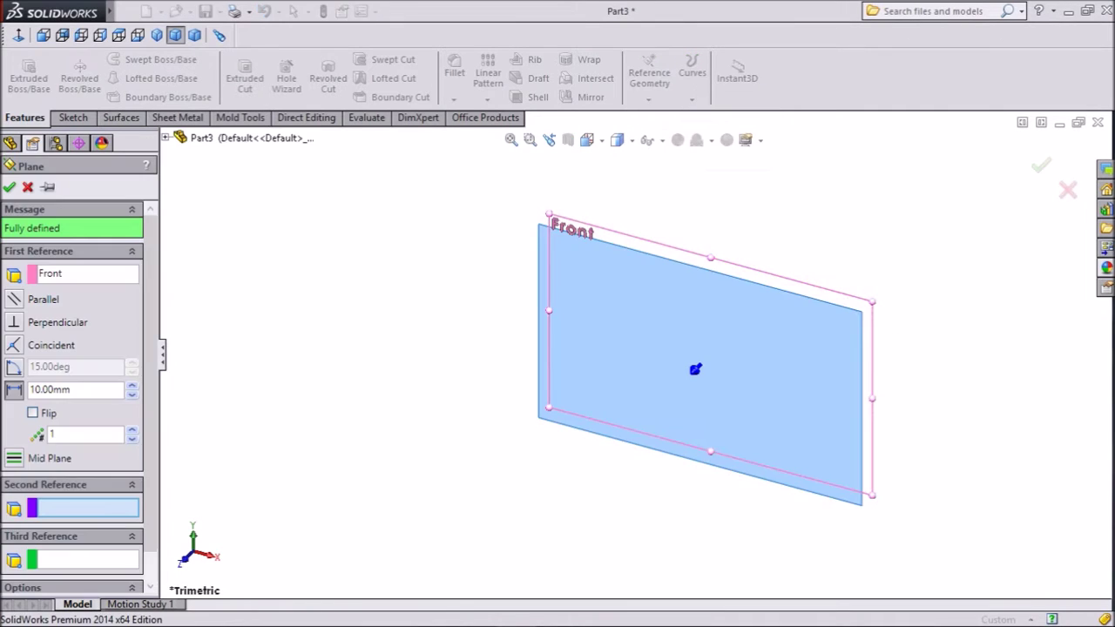
middle_drag(697, 366, 783, 375)
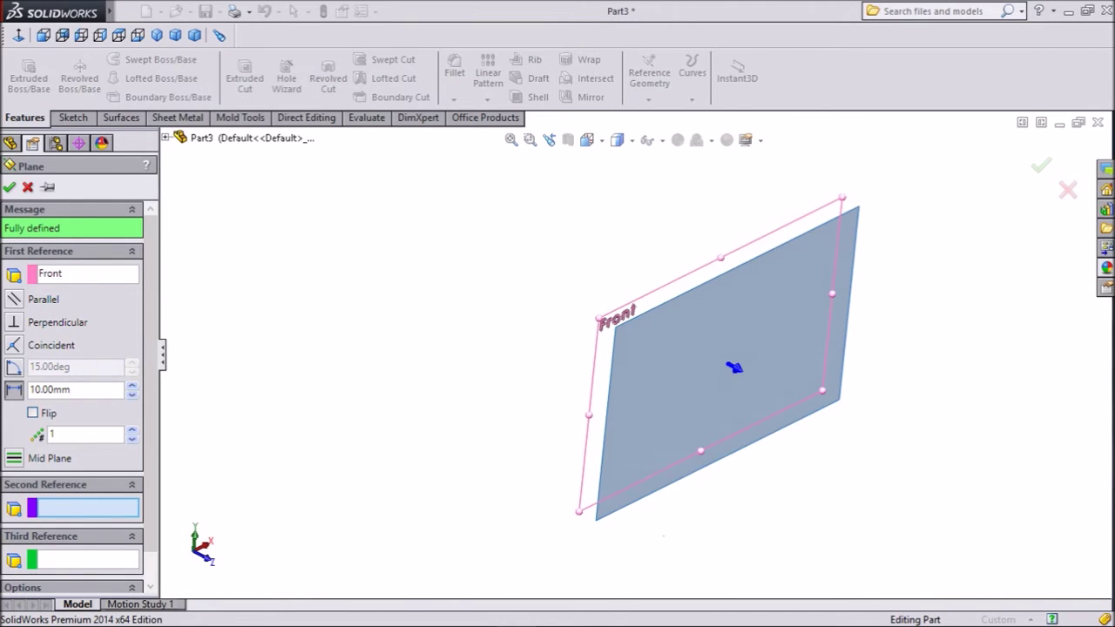
click(165, 137)
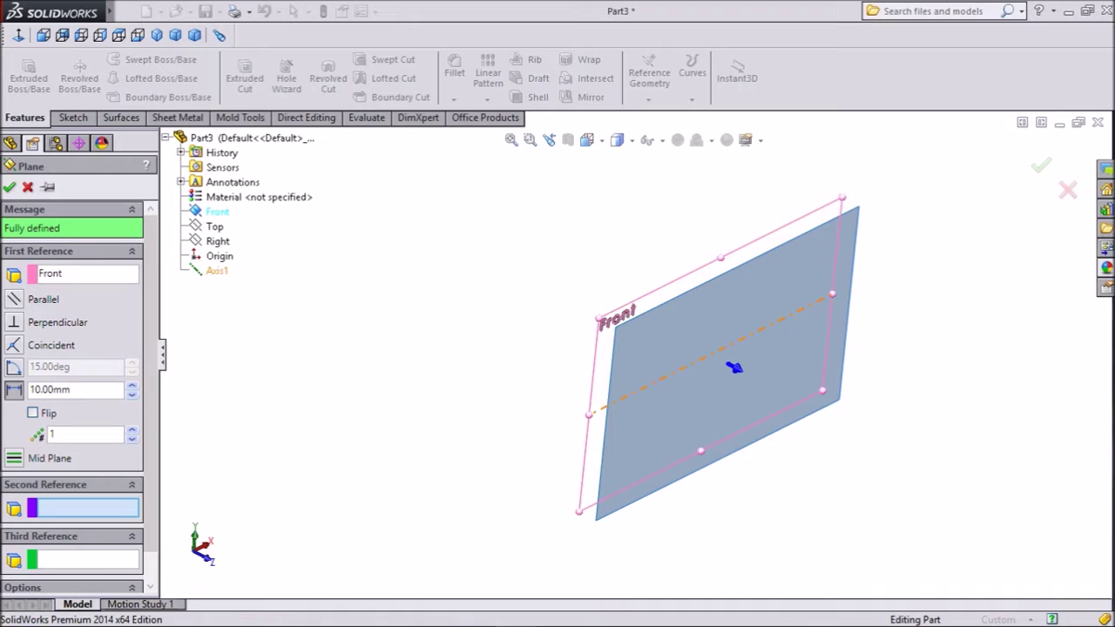
click(217, 271)
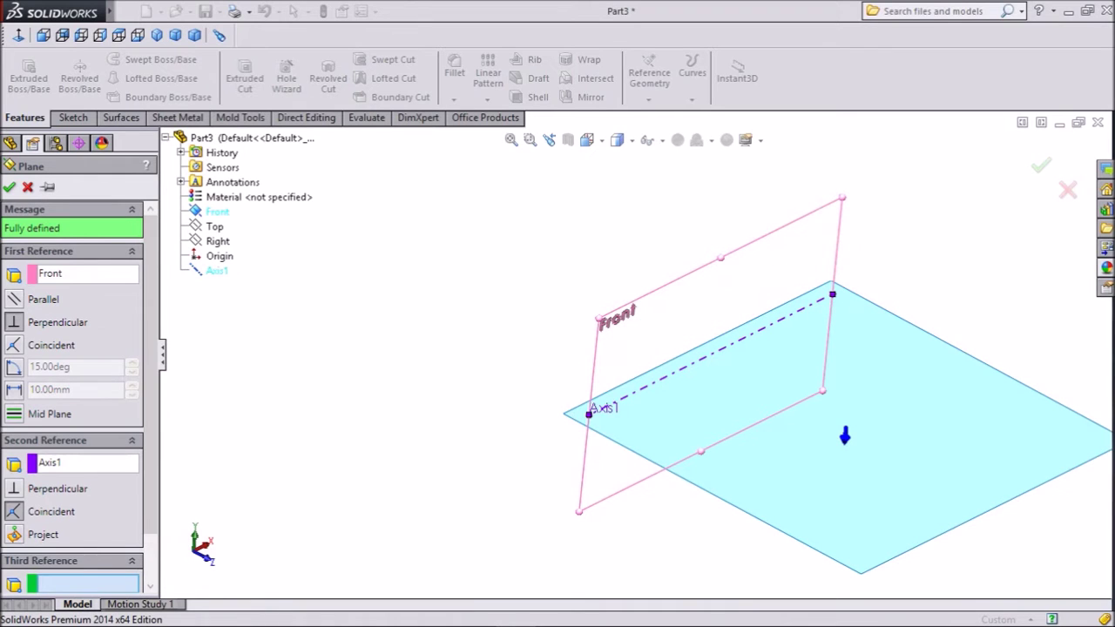
click(13, 366)
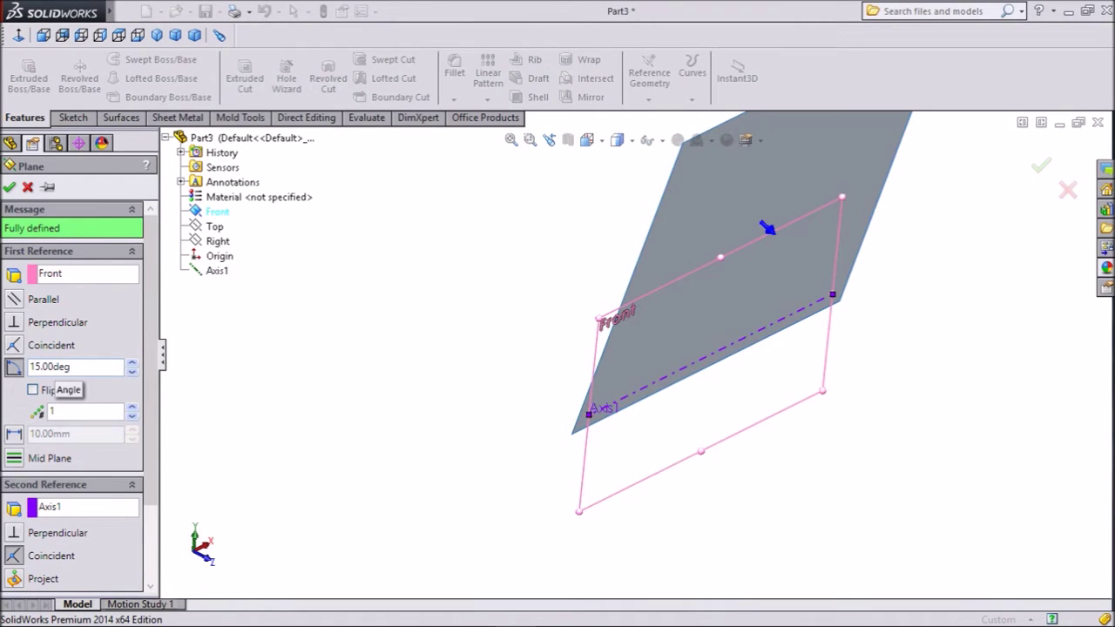
click(8, 187)
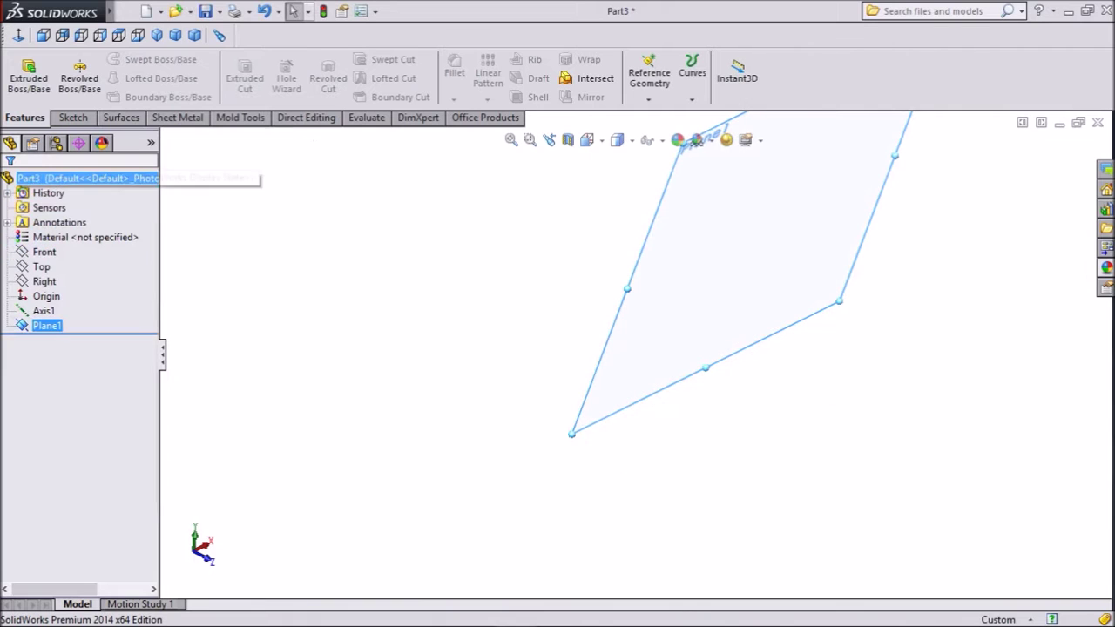
Step: Start Sketch1 on the Front plane and view it from the back
key(z)
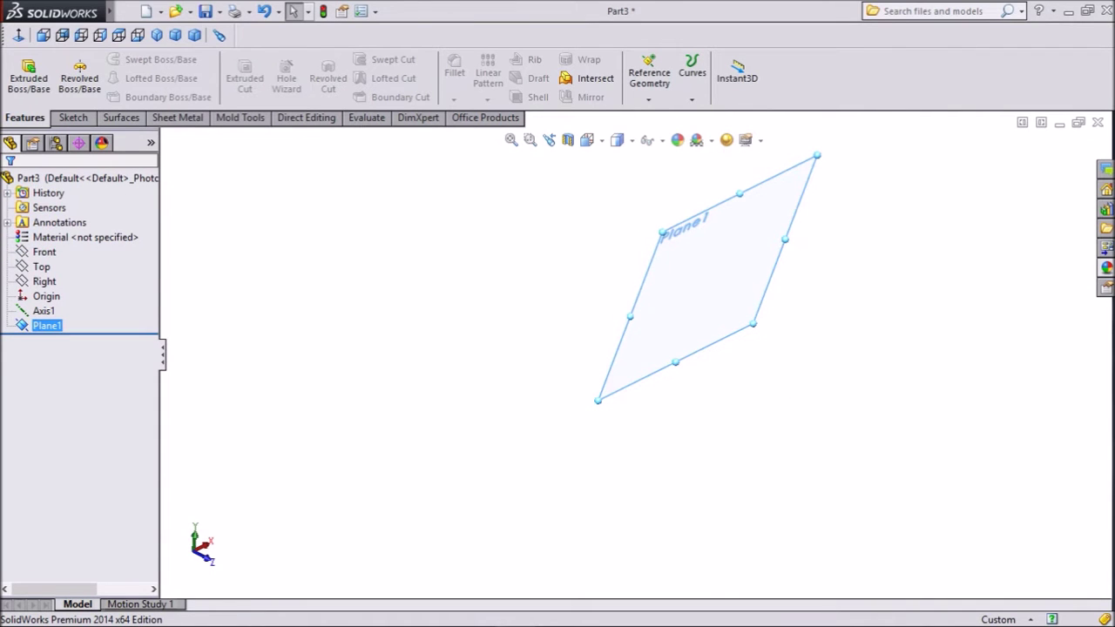
click(43, 251)
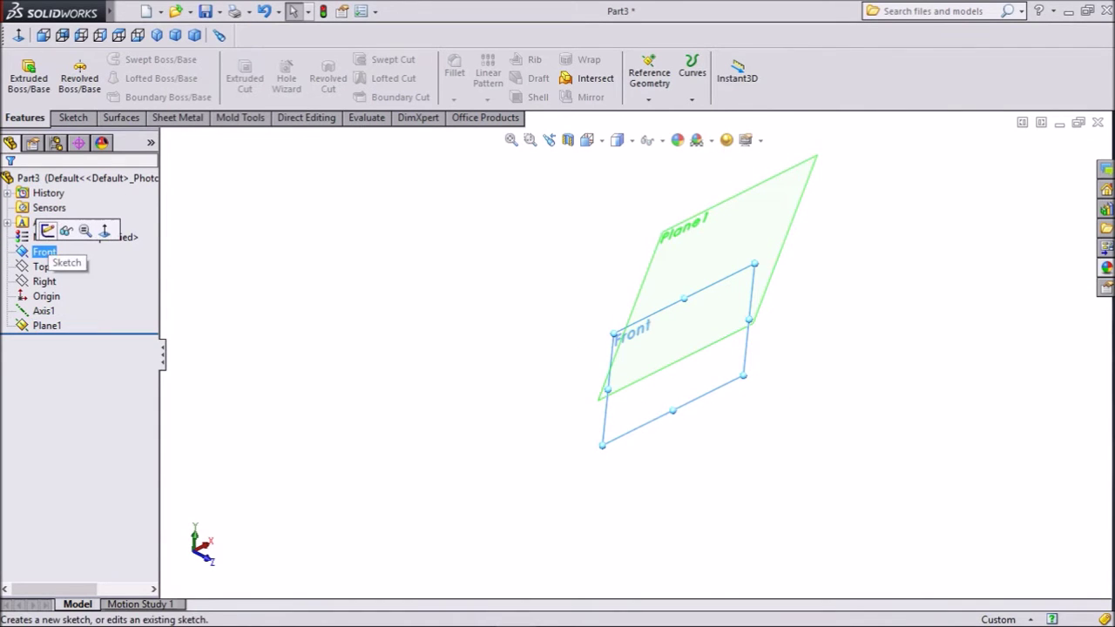
click(47, 230)
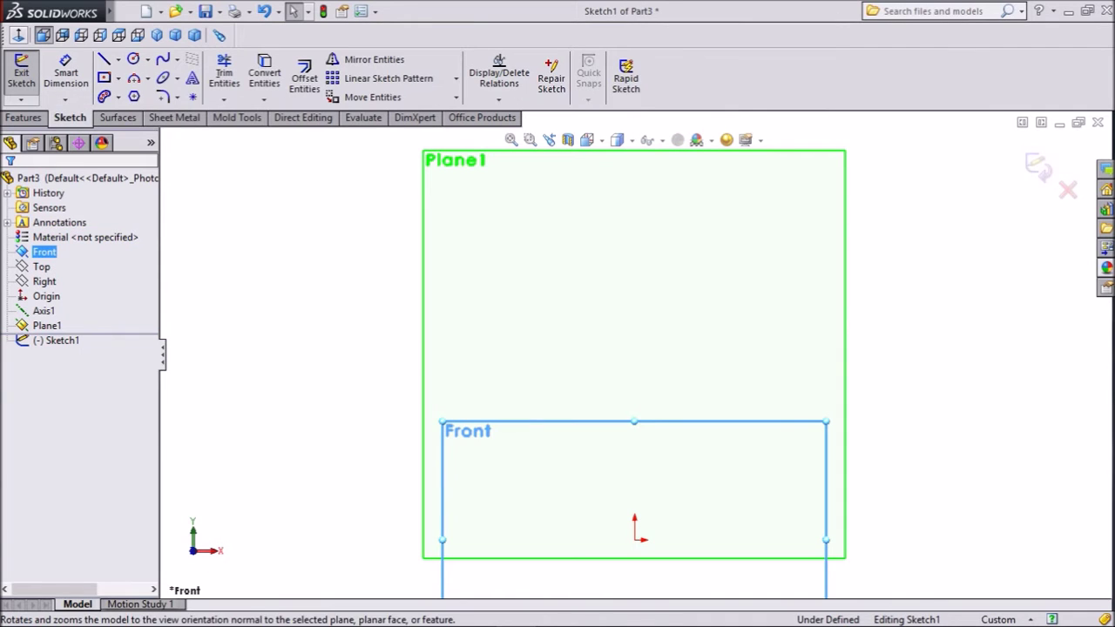
click(43, 35)
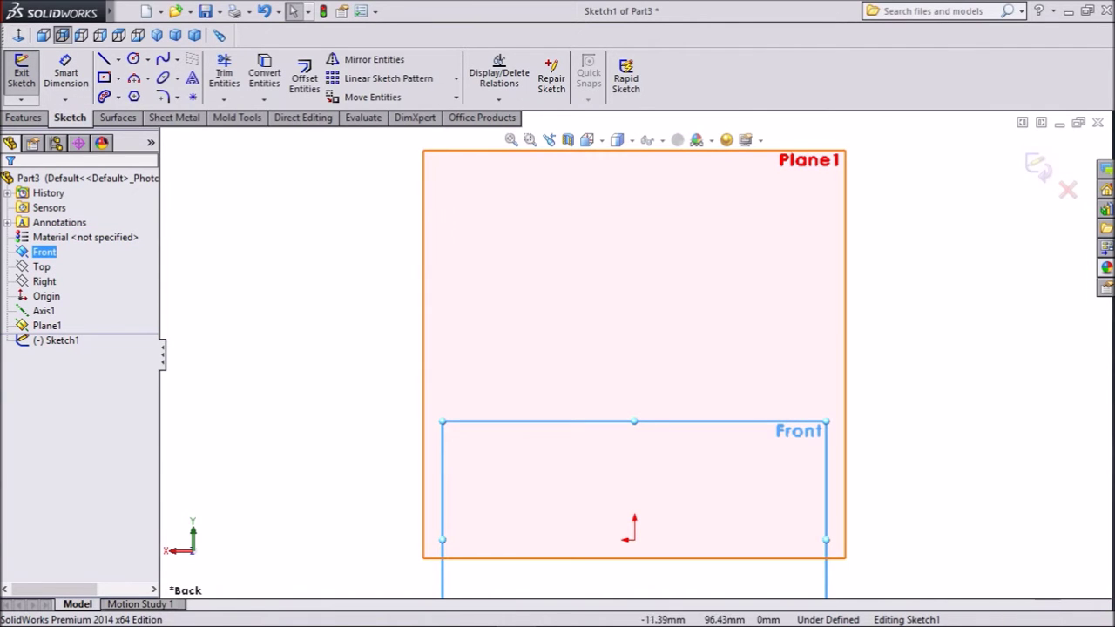
key(f)
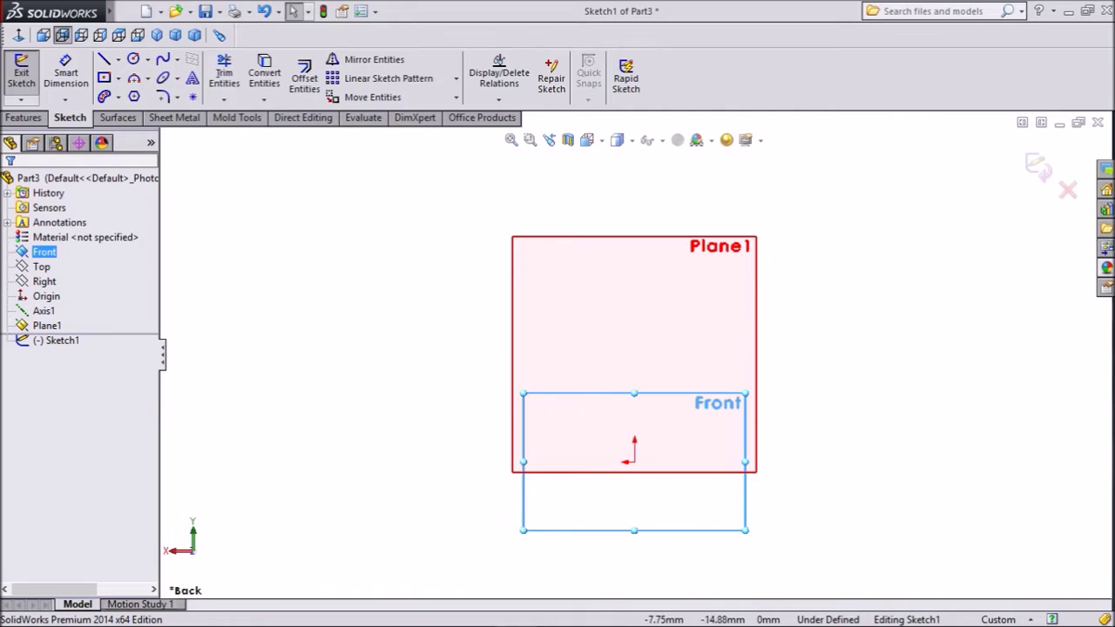
Step: Draw a vertical construction centerline upward from the origin
click(117, 59)
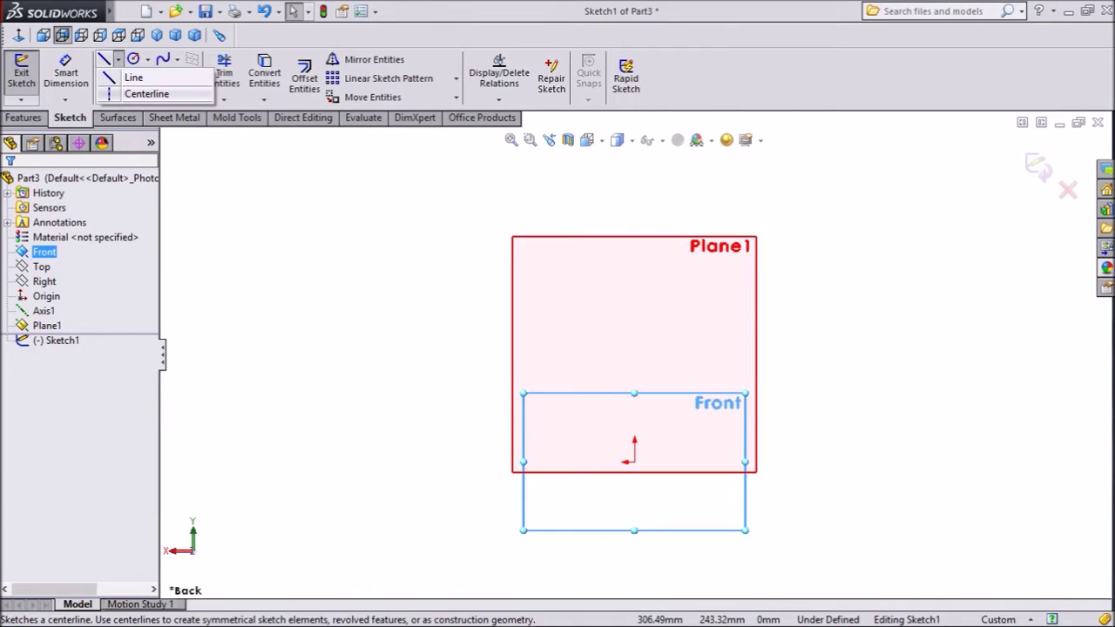
click(139, 96)
click(634, 460)
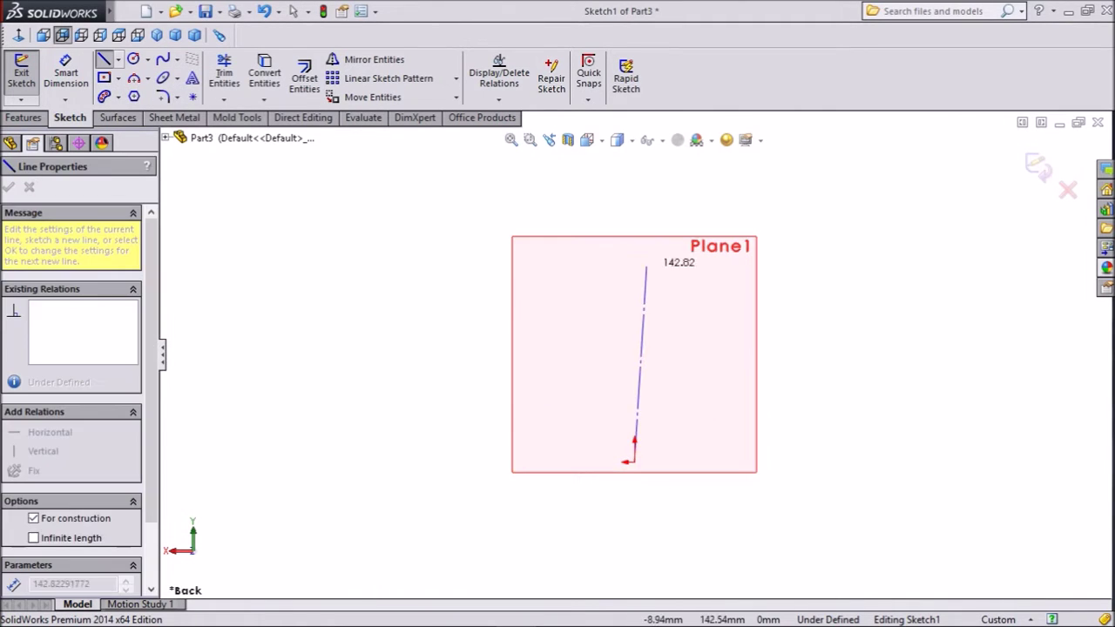
click(634, 182)
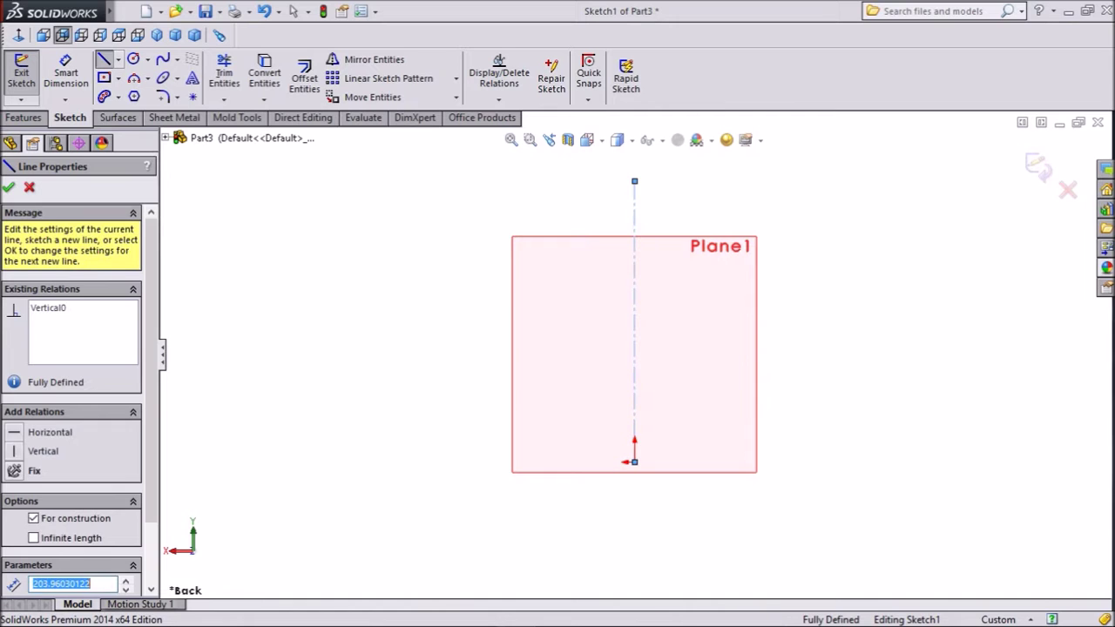
right_click(410, 182)
click(634, 322)
key(Escape)
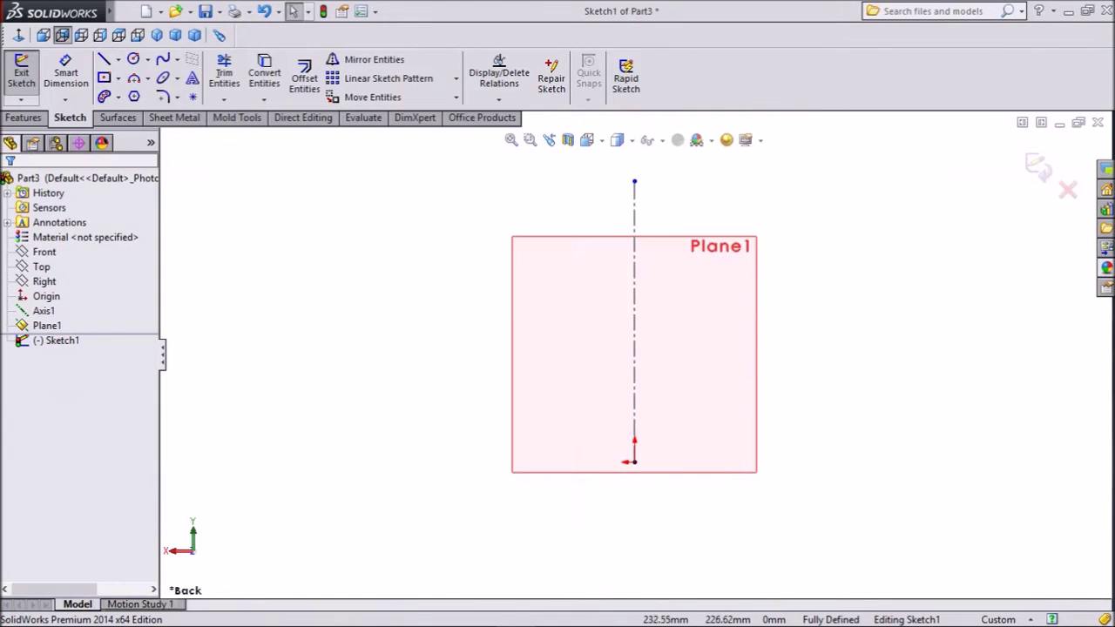
Step: Draw the five-line profile: bottom, up-right slant, top, down-left slant, inner line to centerline
key(l)
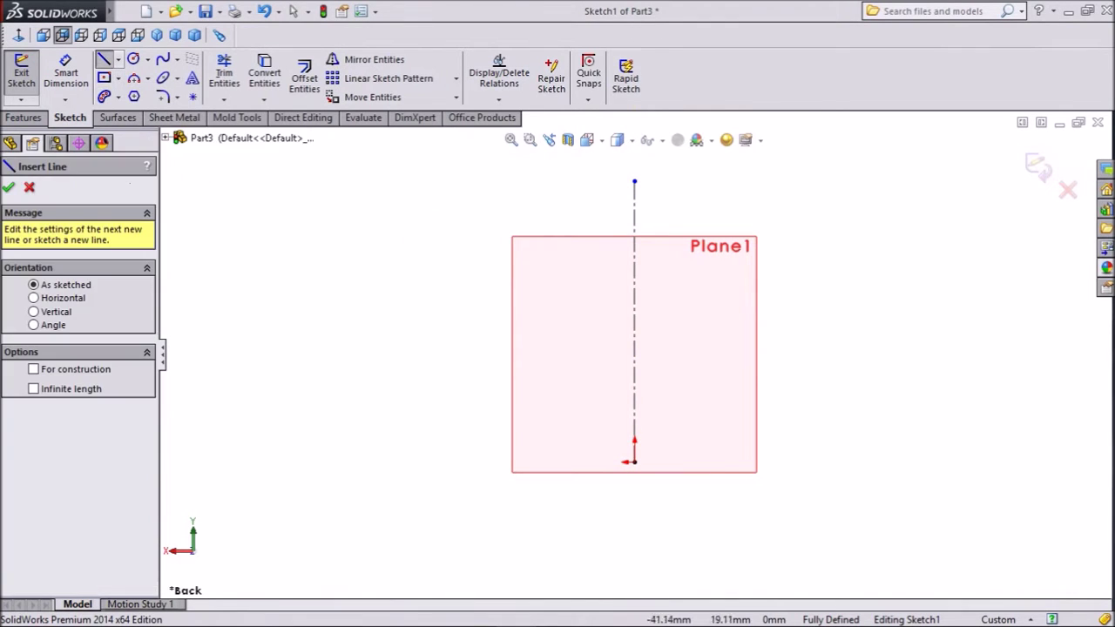
scroll(711, 450, down, 1)
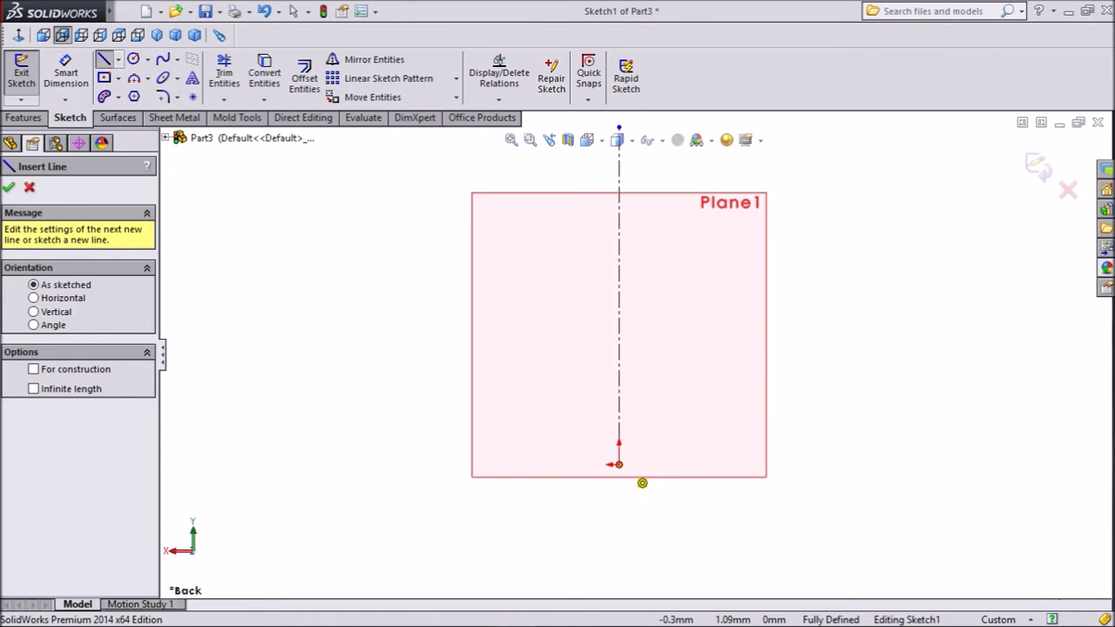
click(620, 464)
click(822, 465)
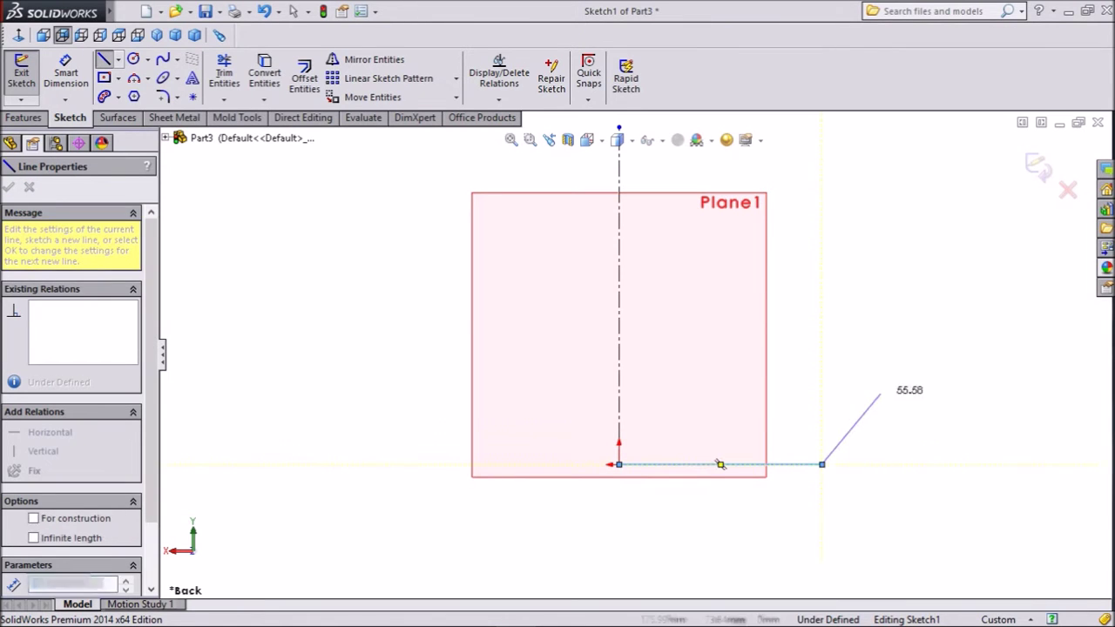
click(943, 259)
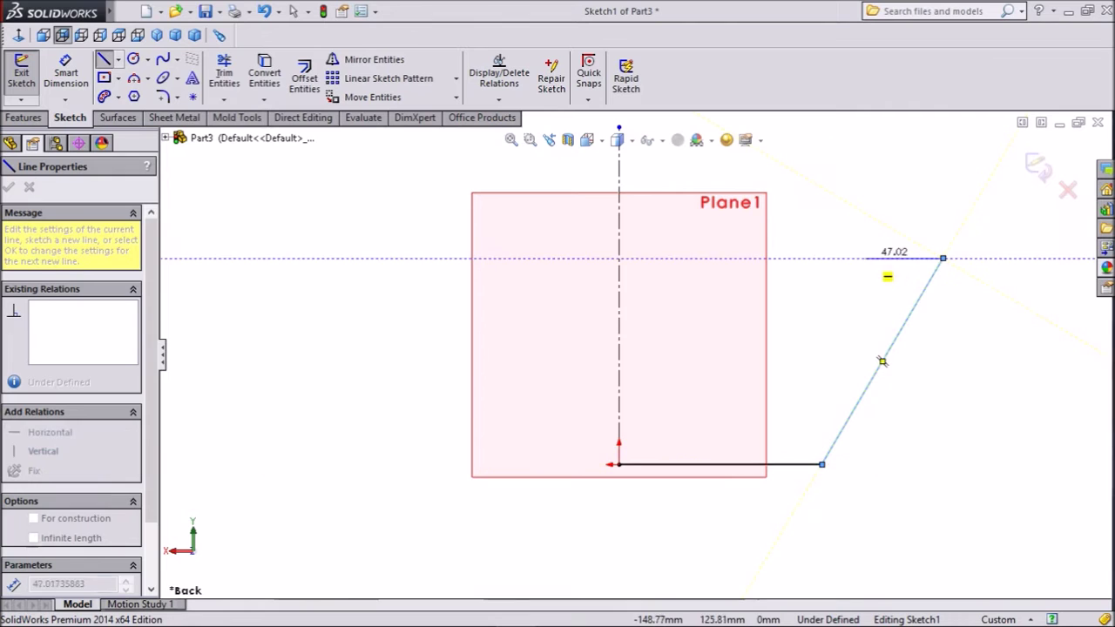
click(851, 259)
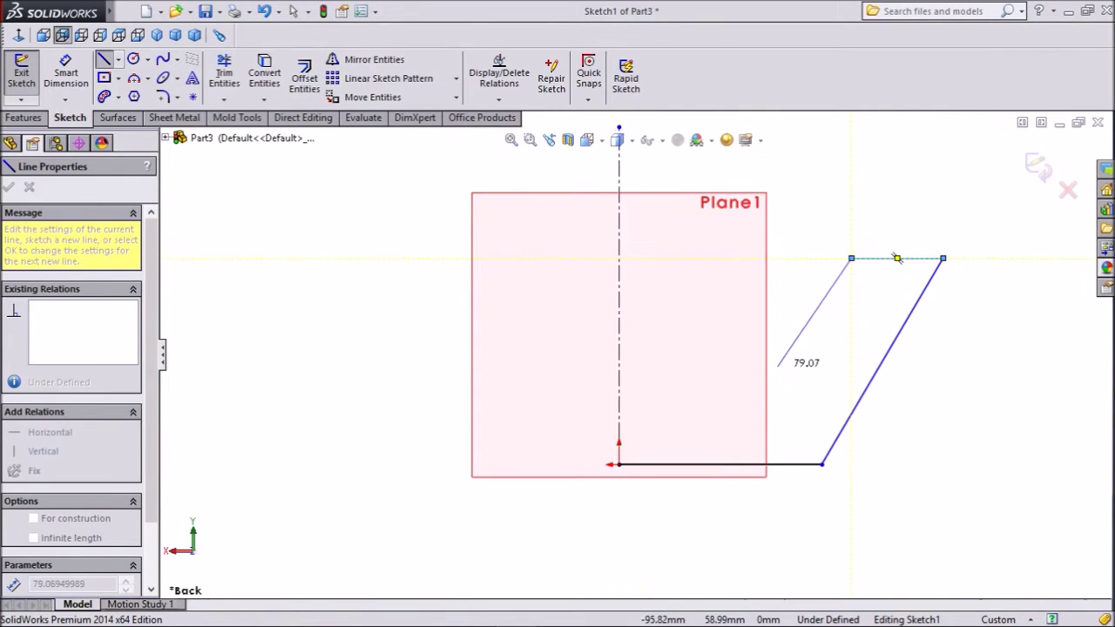
click(777, 365)
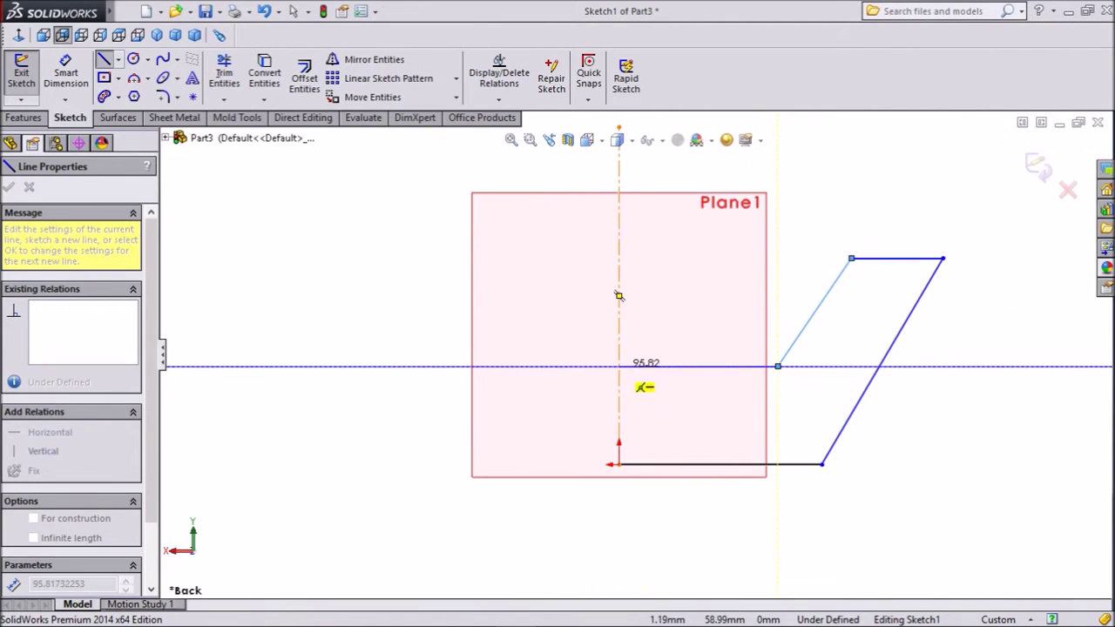
click(618, 366)
right_click(699, 366)
click(863, 169)
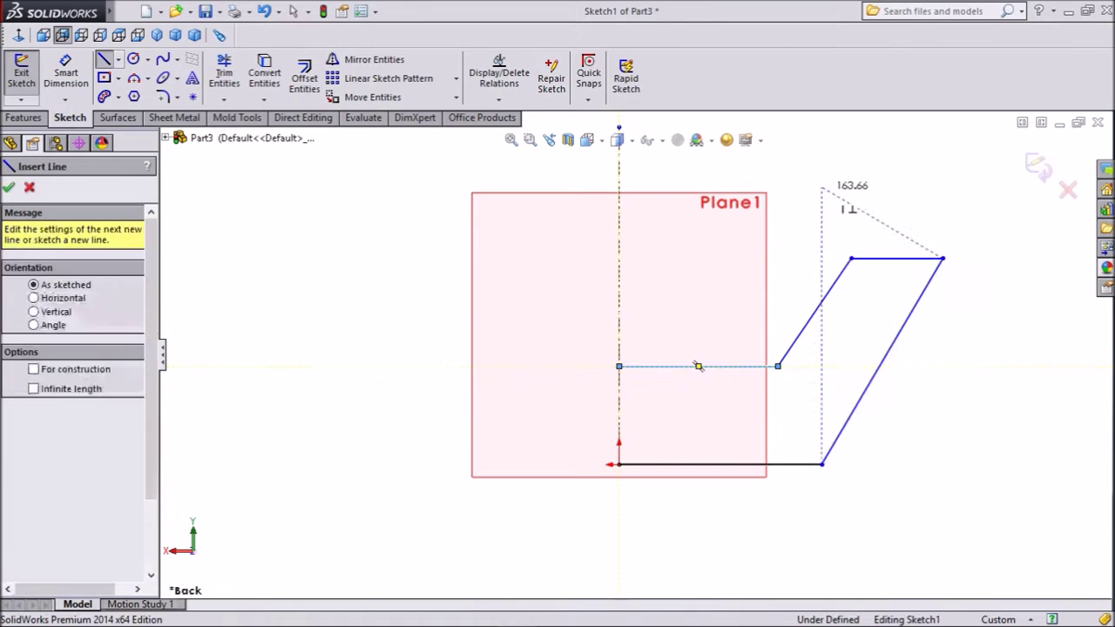
key(Escape)
scroll(910, 429, down, 2)
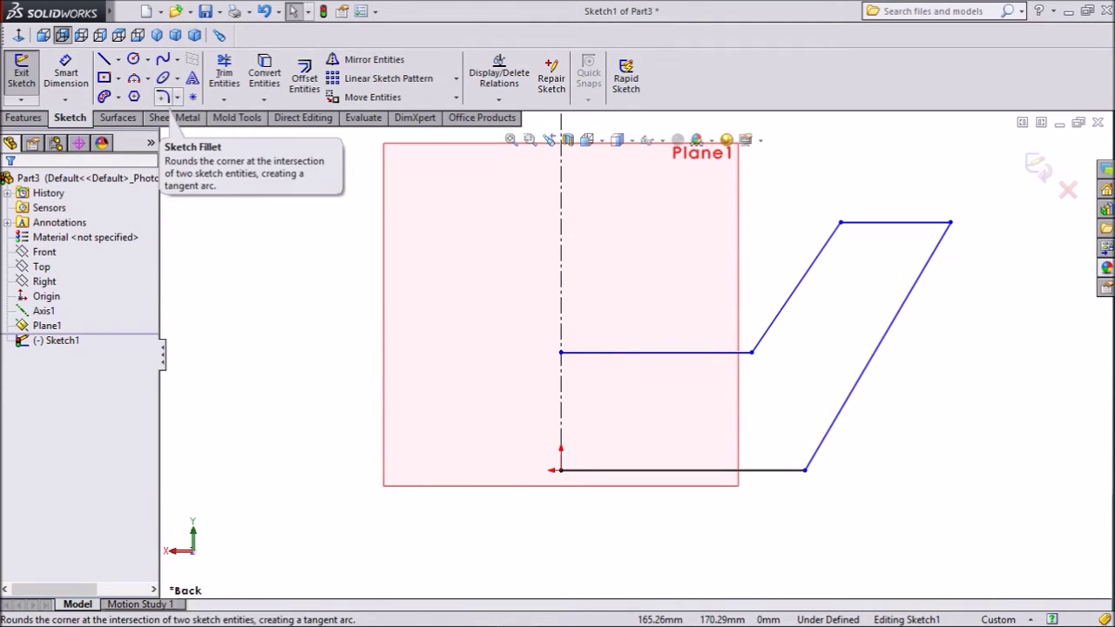
click(162, 96)
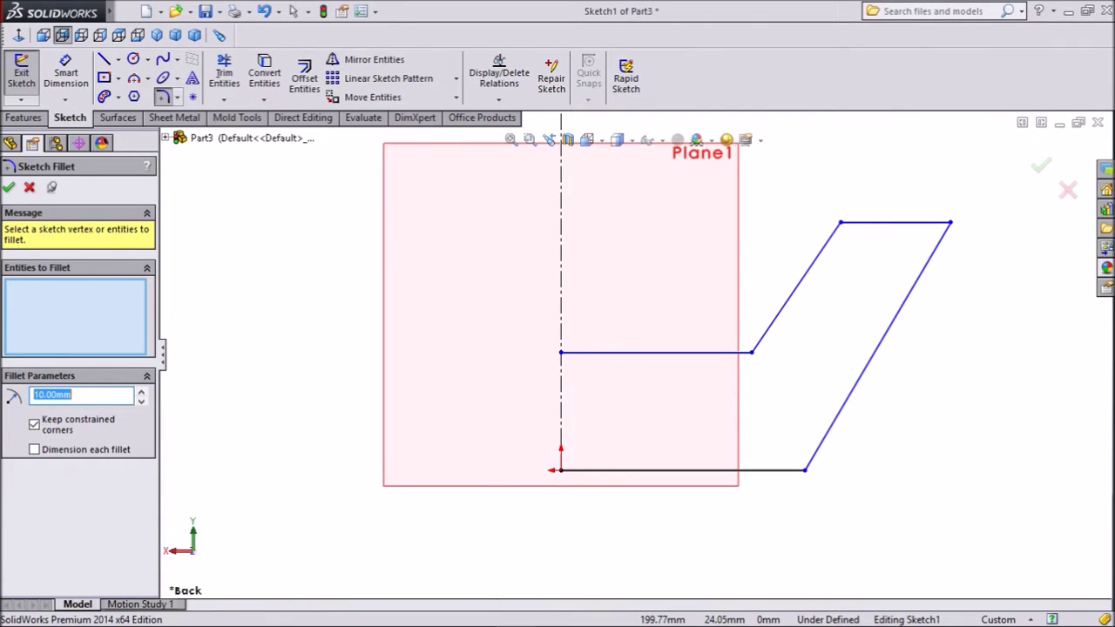
Step: Try 40 and 10 mm fillets on the lower-right and top-right corners, then undo them
text(40)
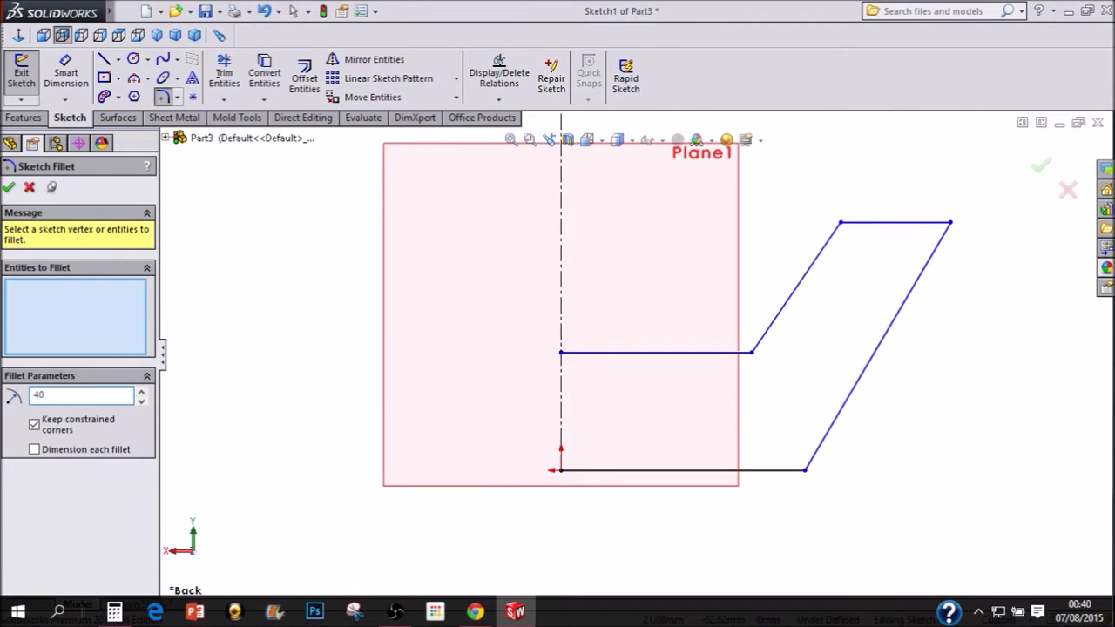
click(802, 469)
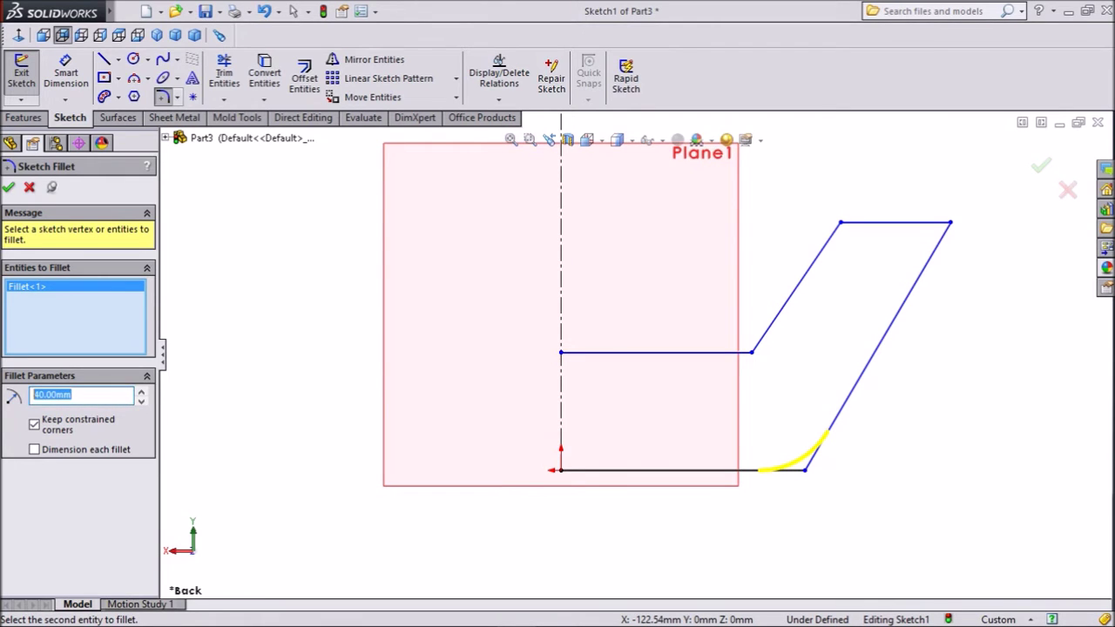
text(10)
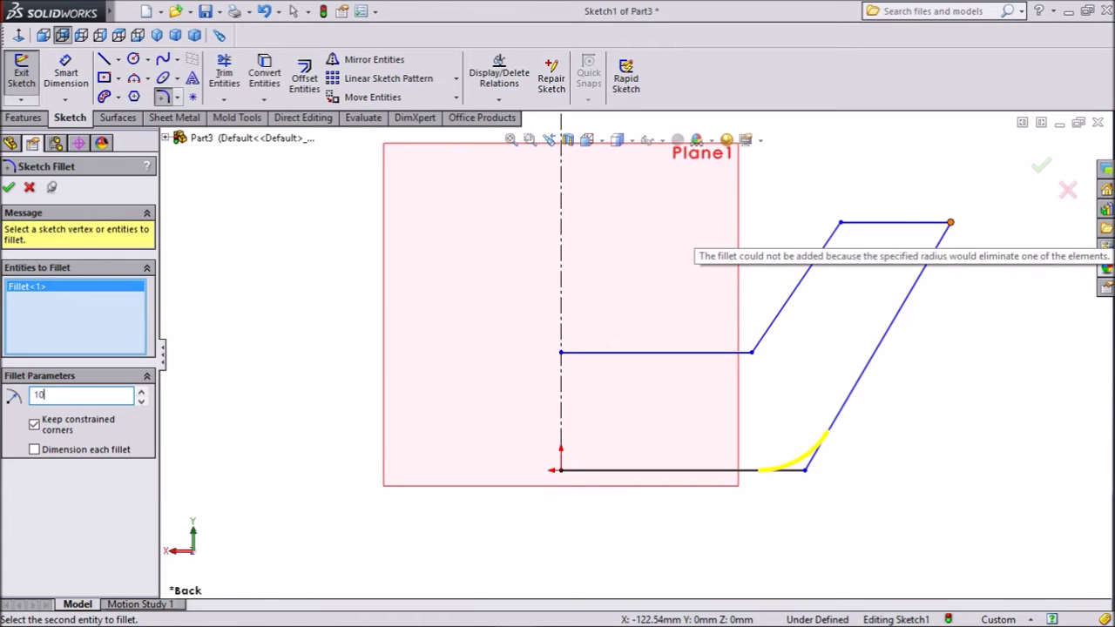
click(951, 223)
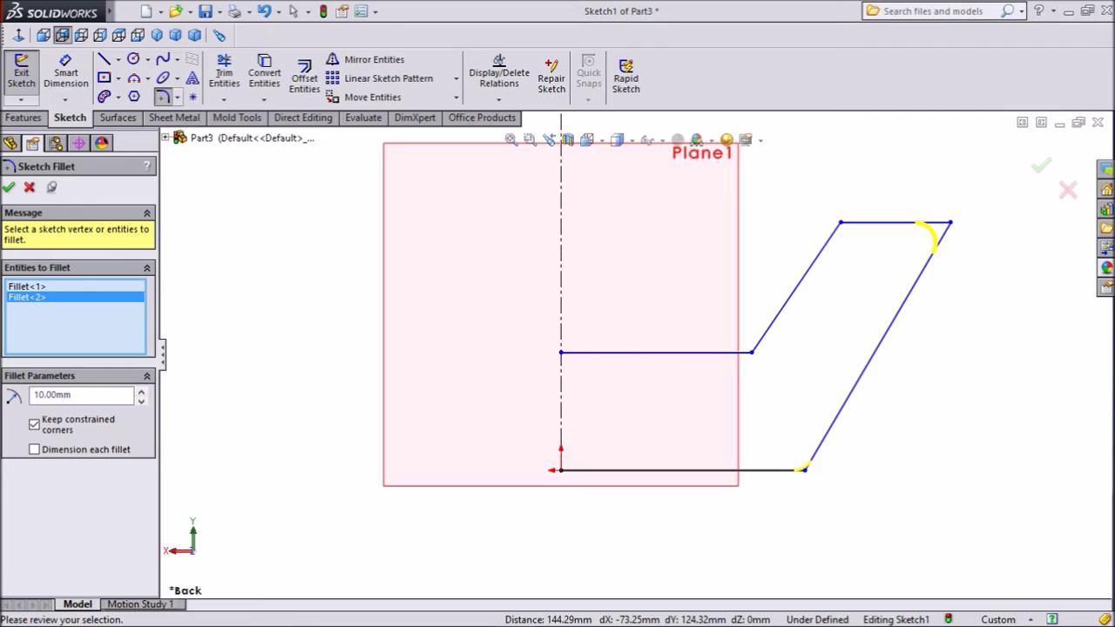
click(8, 188)
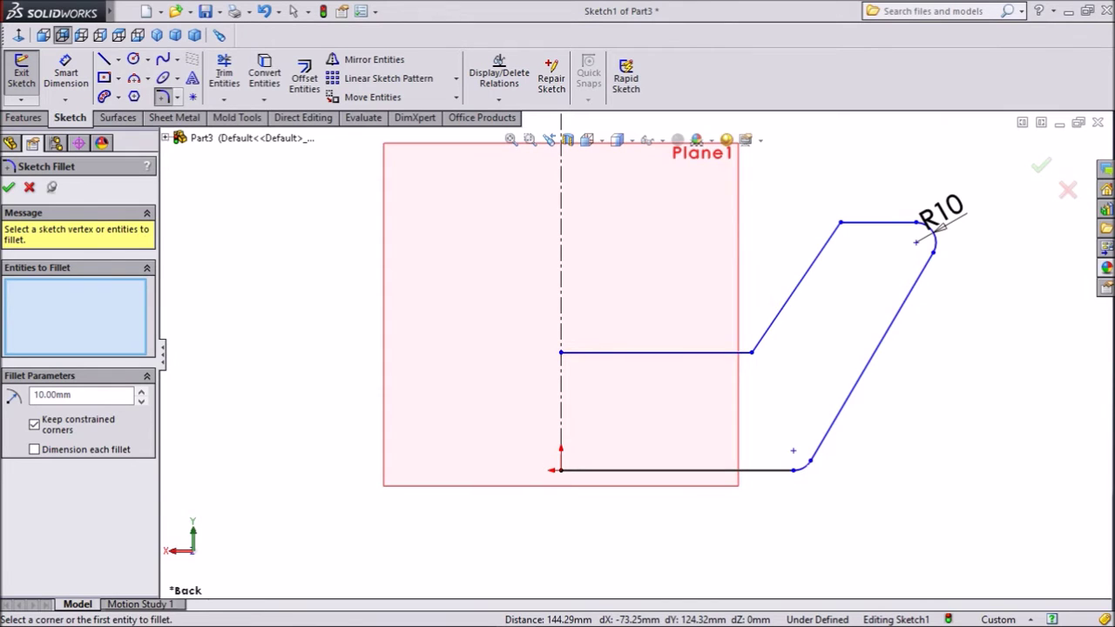
double_click(53, 394)
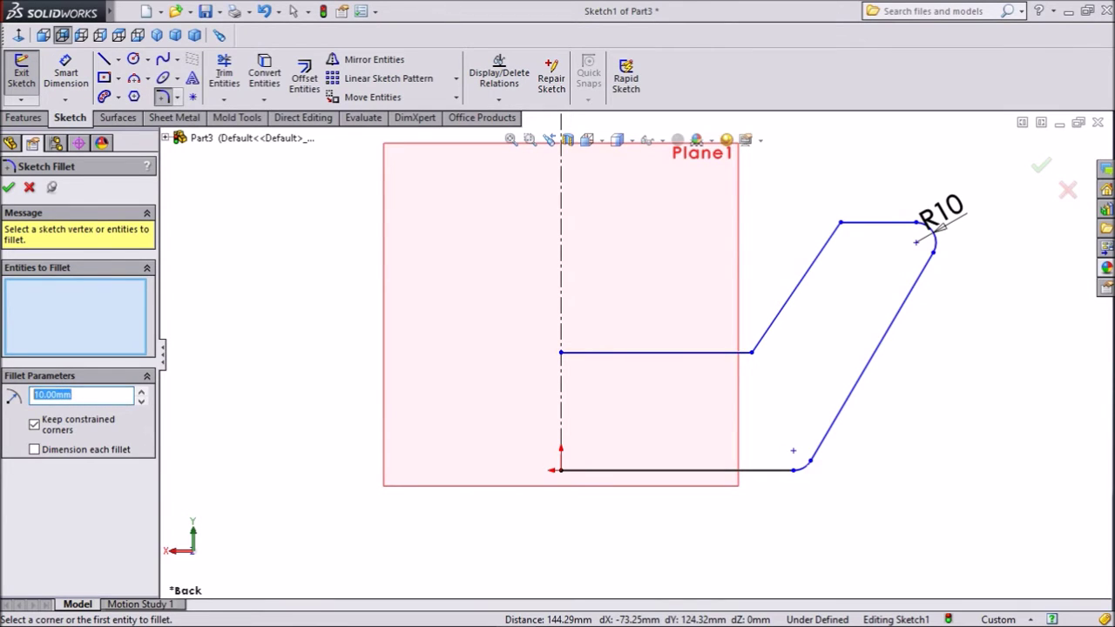
text(40)
click(803, 465)
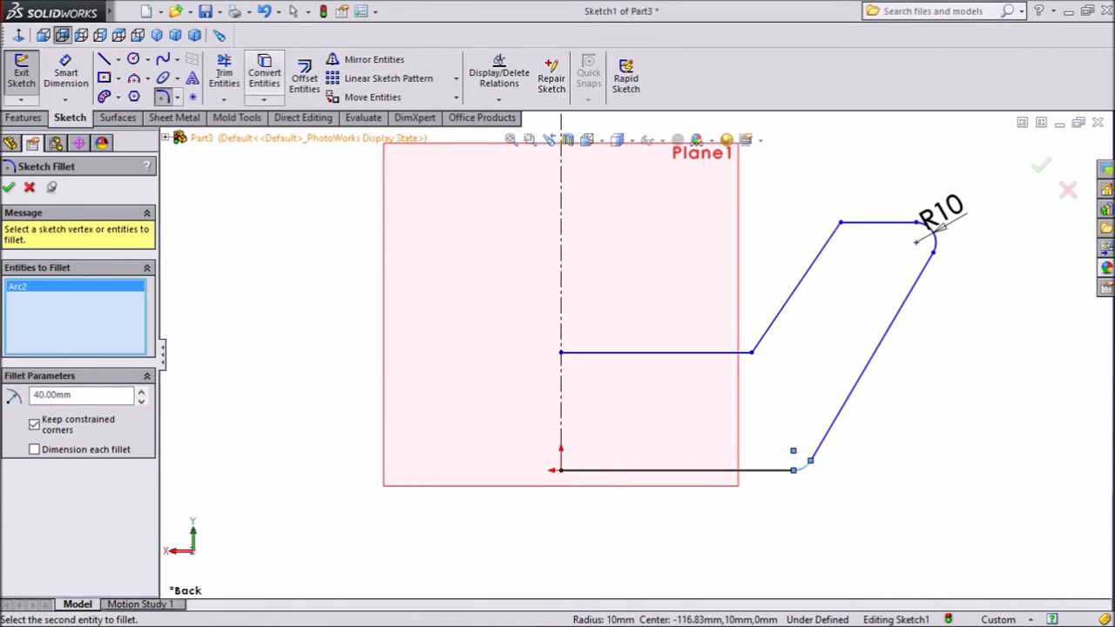
click(264, 10)
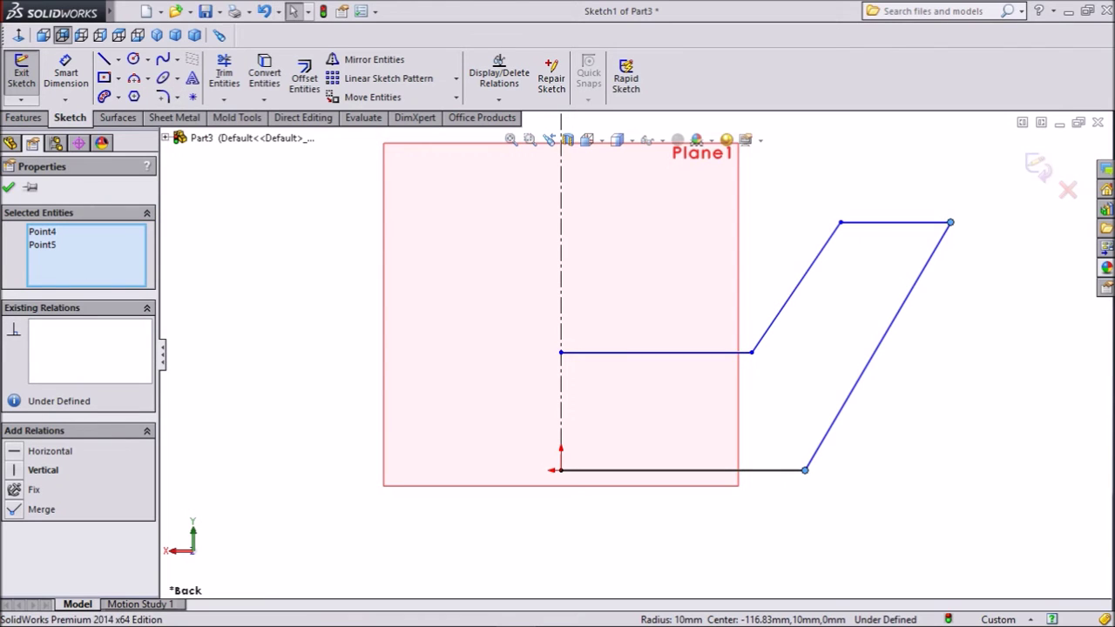
Step: Fillet the lower-right and upper-left corners at 40 mm radius
click(163, 97)
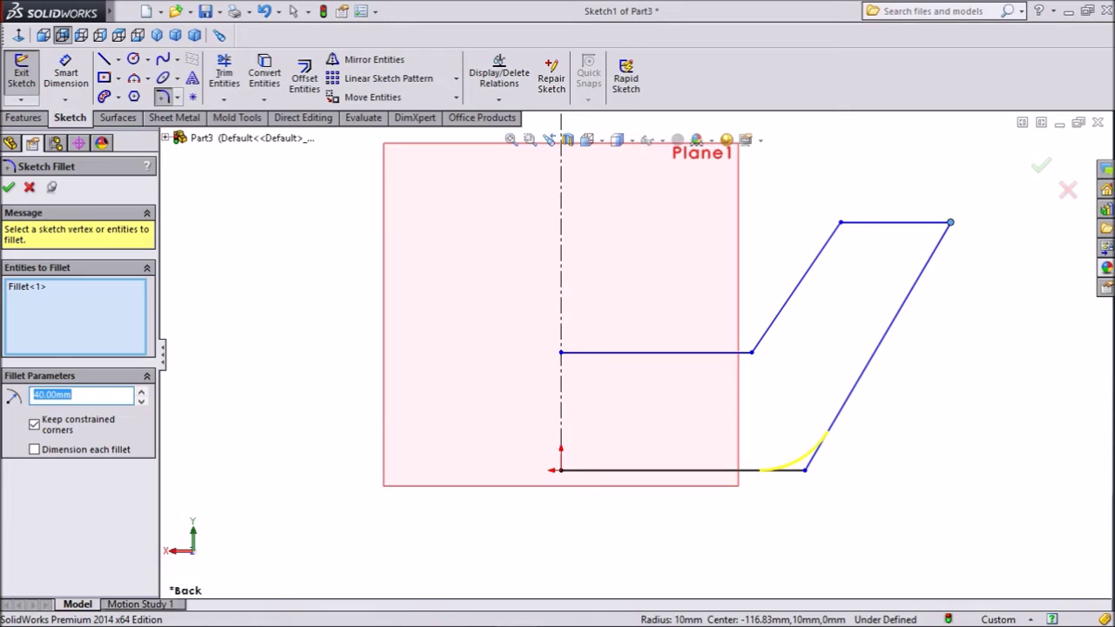
key(Return)
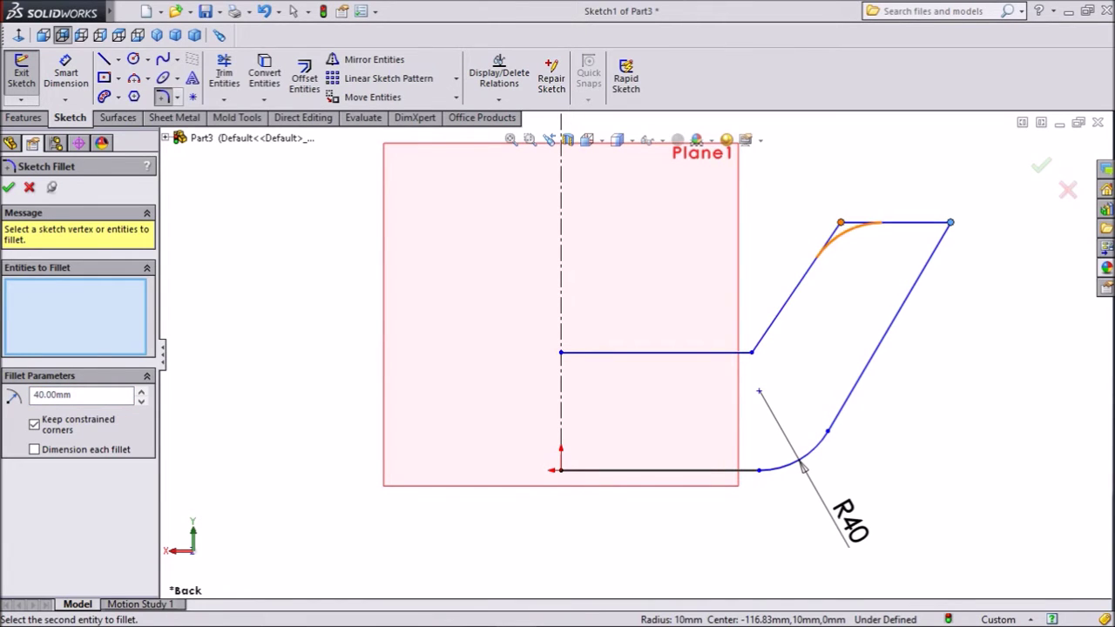
click(828, 242)
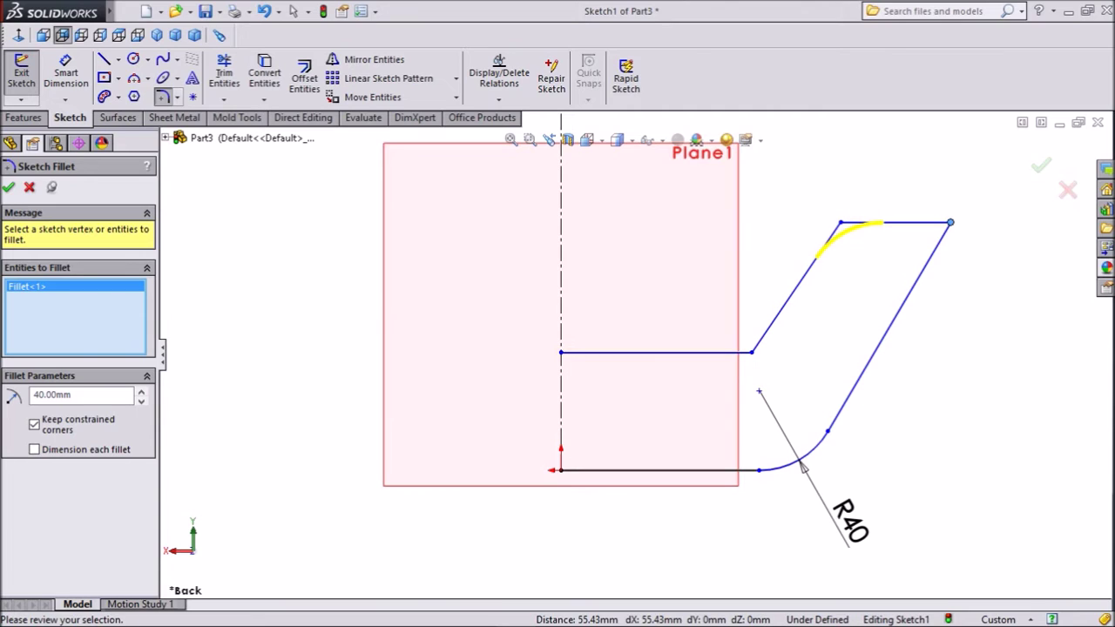
key(Return)
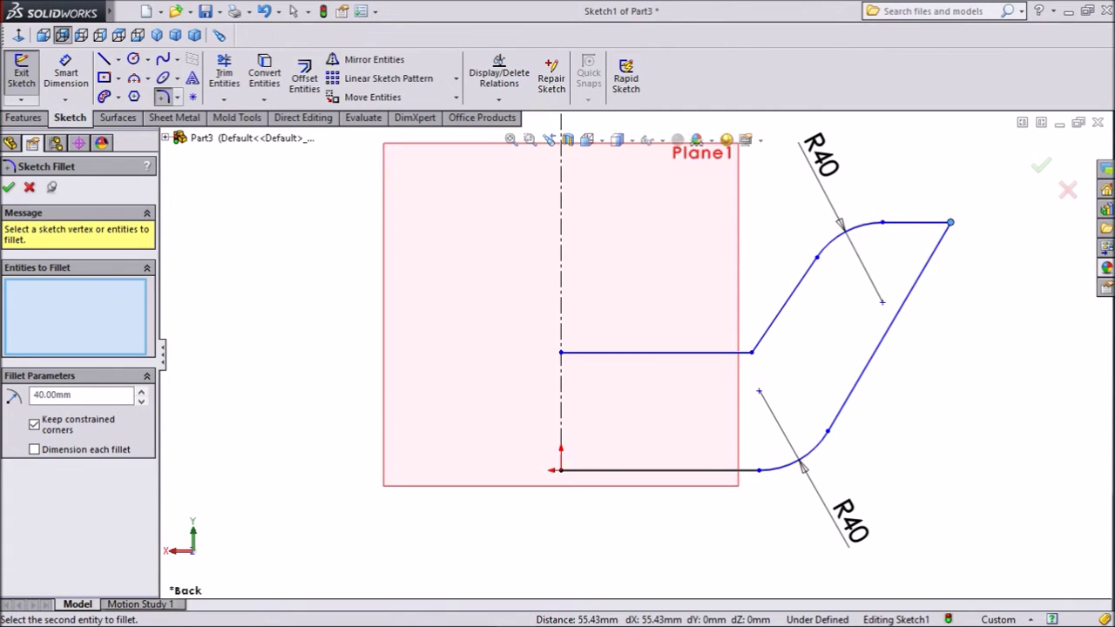
Step: Round the top-right tip with a 10 mm fillet
double_click(52, 395)
text(10)
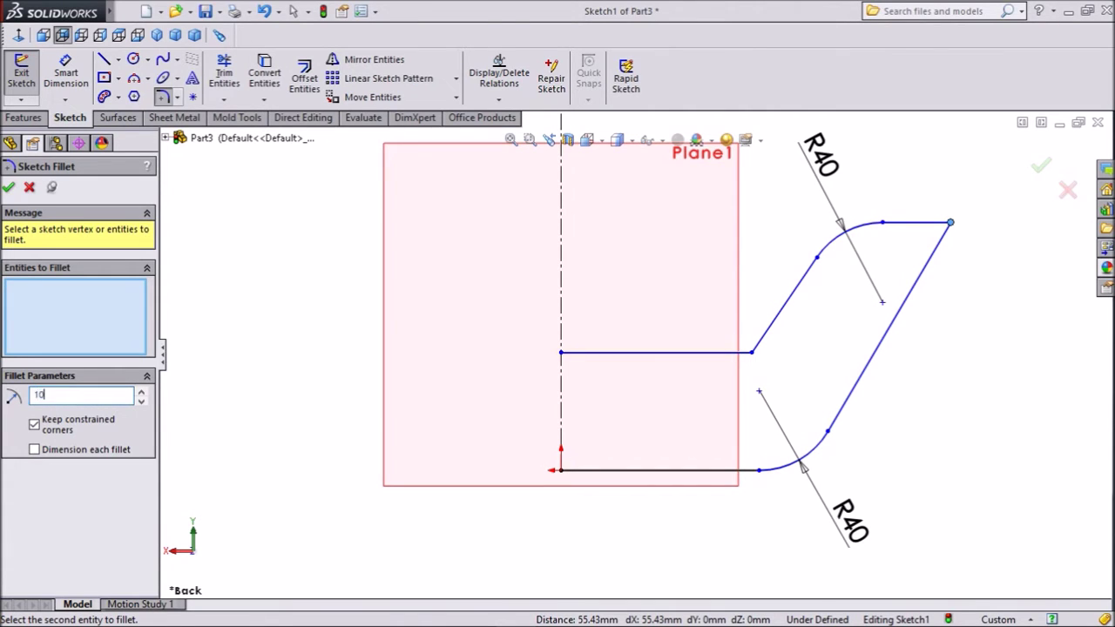
click(950, 223)
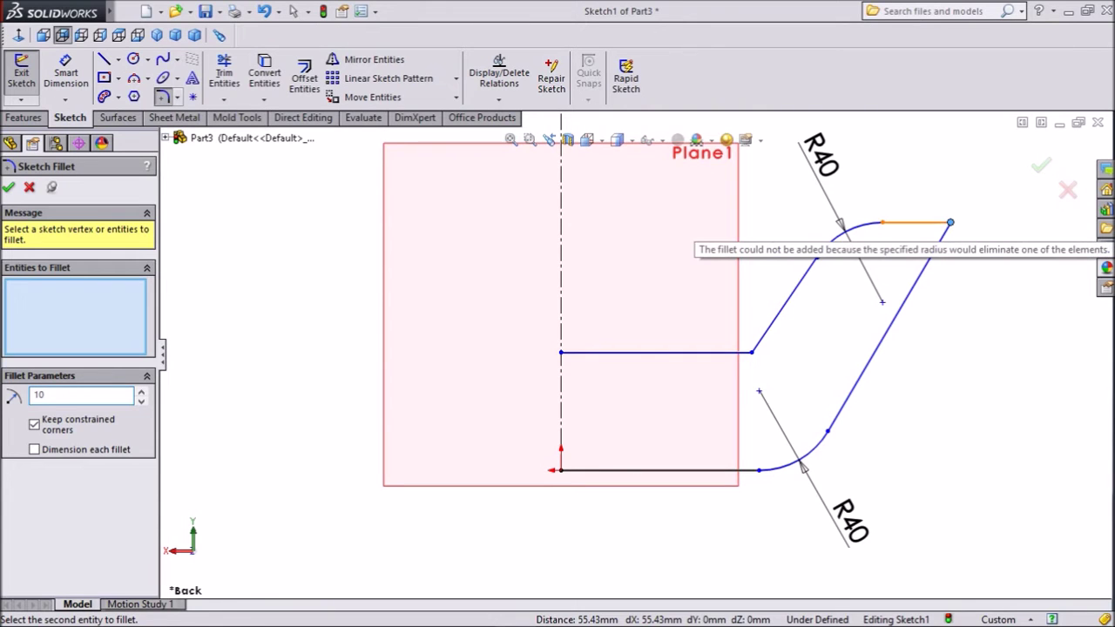
click(949, 223)
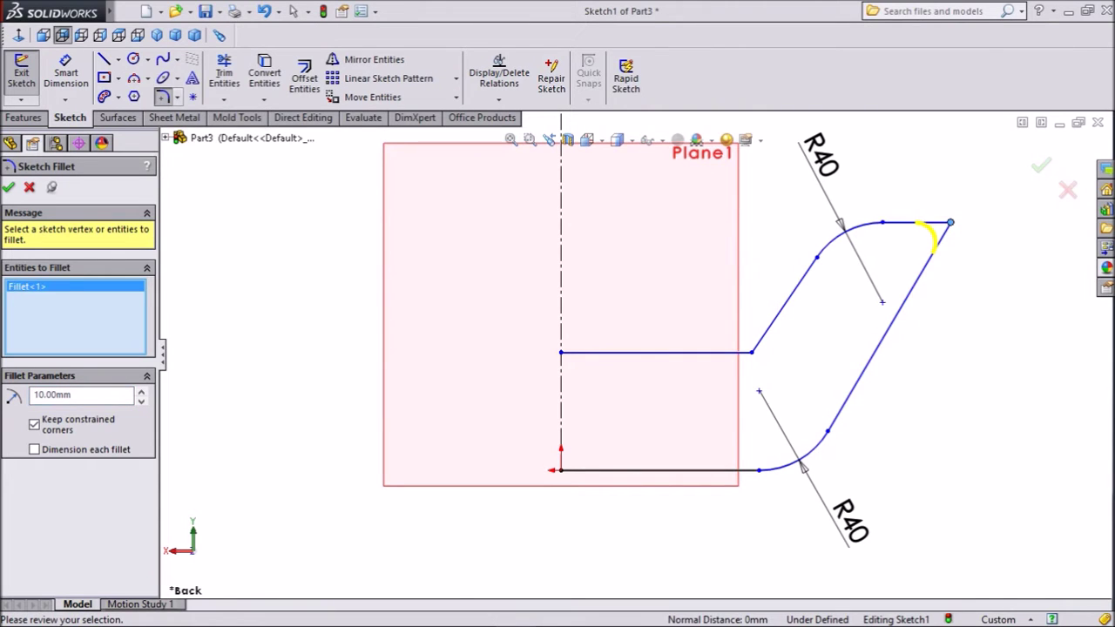
key(Return)
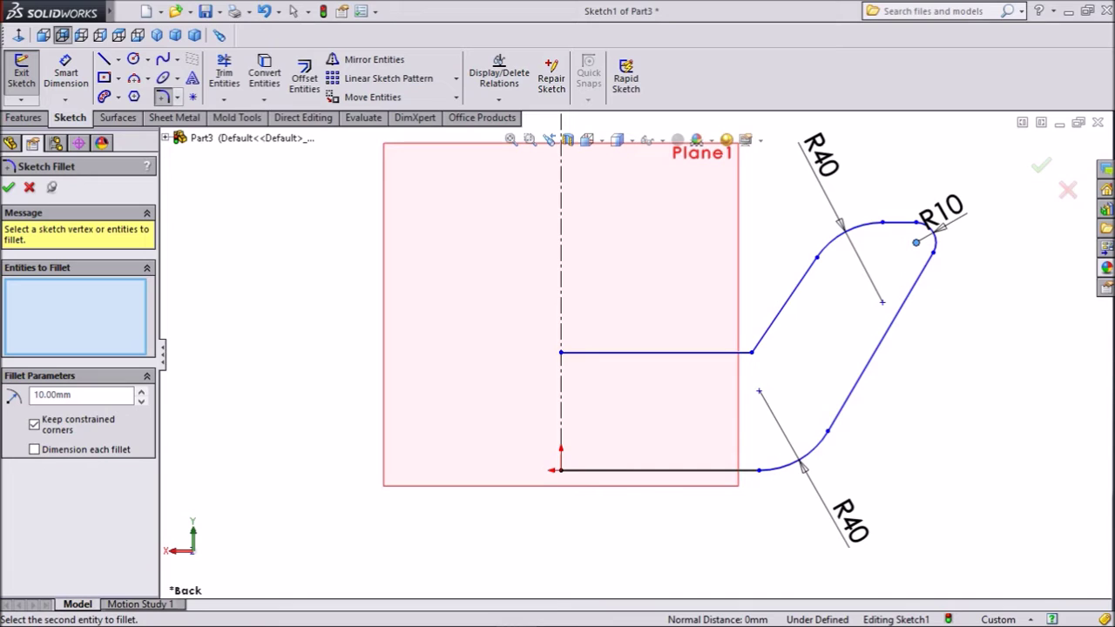
Step: Fillet the inner corner at 20 mm and finish filleting
double_click(52, 395)
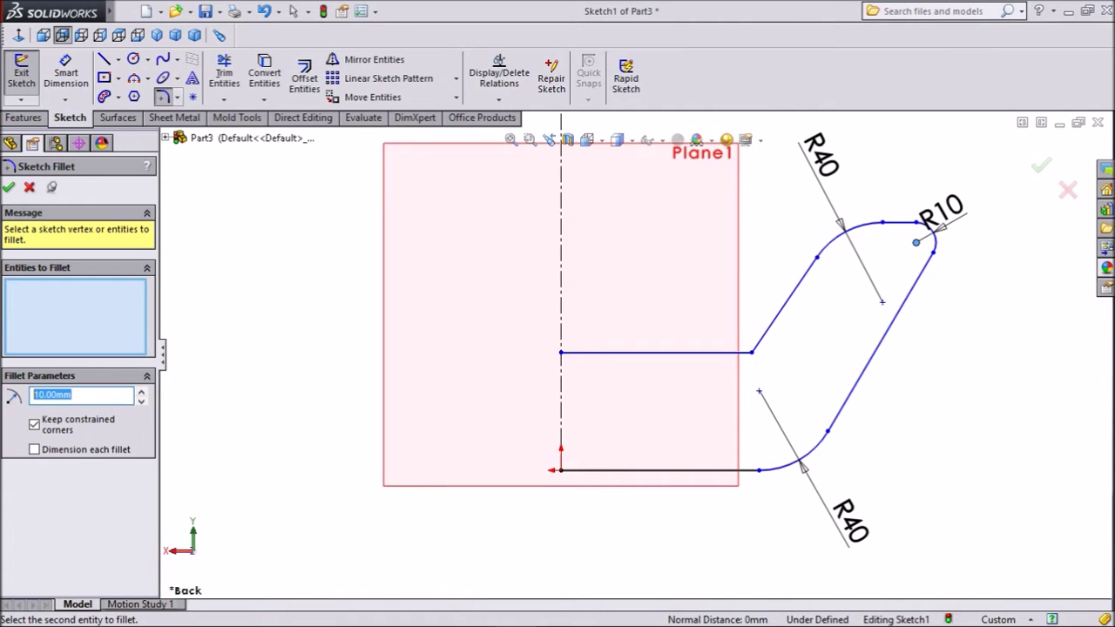
text(20)
click(750, 352)
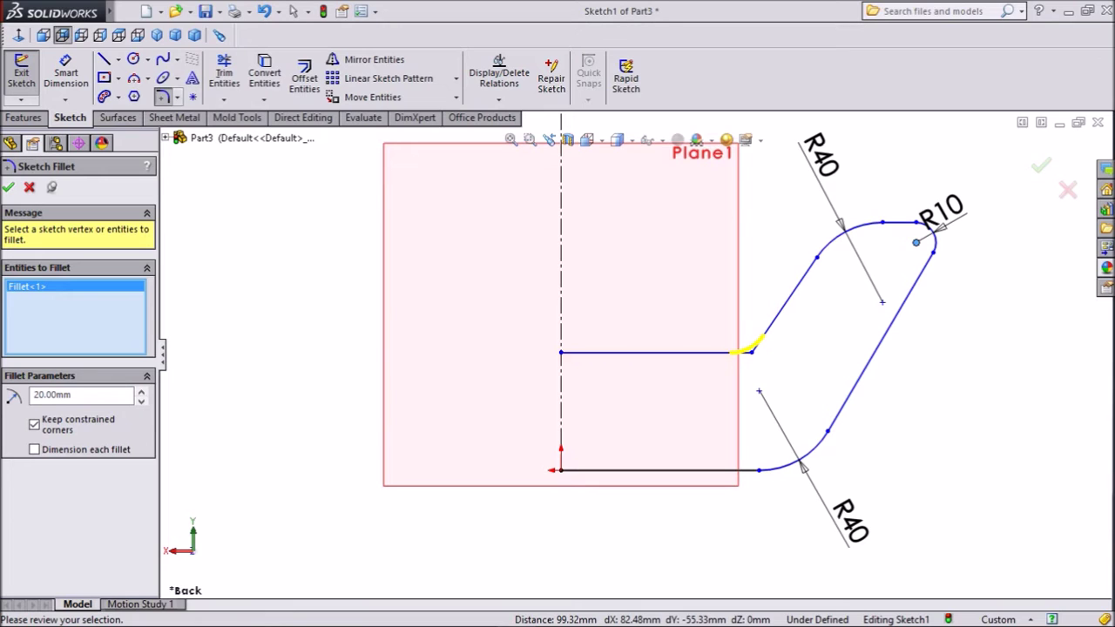
key(Return)
scroll(586, 349, up, 1)
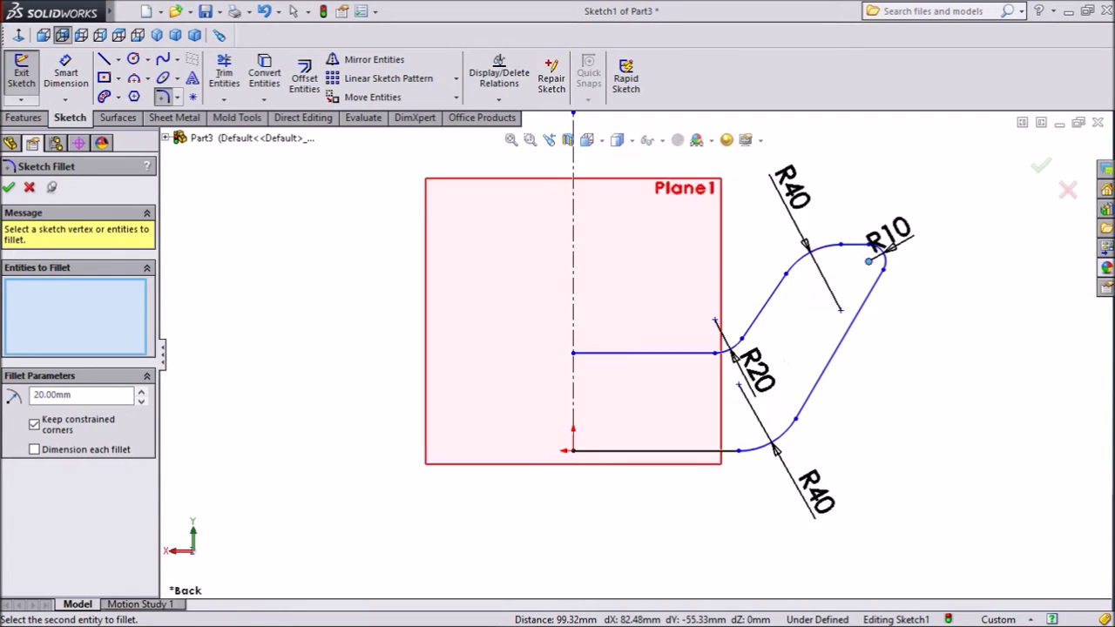
scroll(845, 348, down, 1)
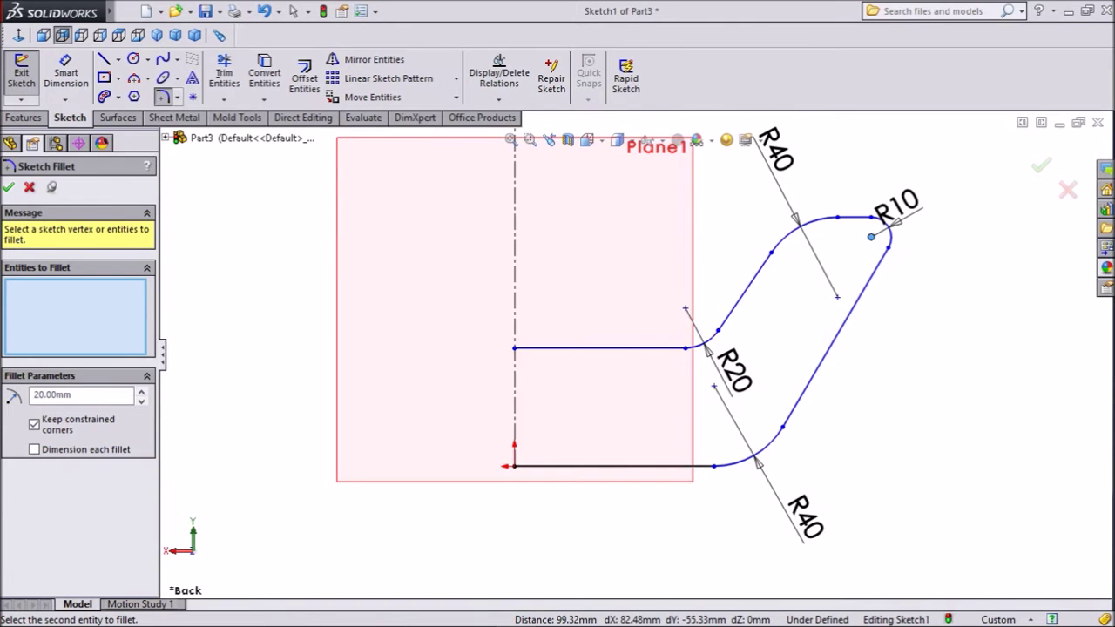
click(9, 188)
Step: Dimension the bottom line at 180 and the slanted line at 175
click(66, 74)
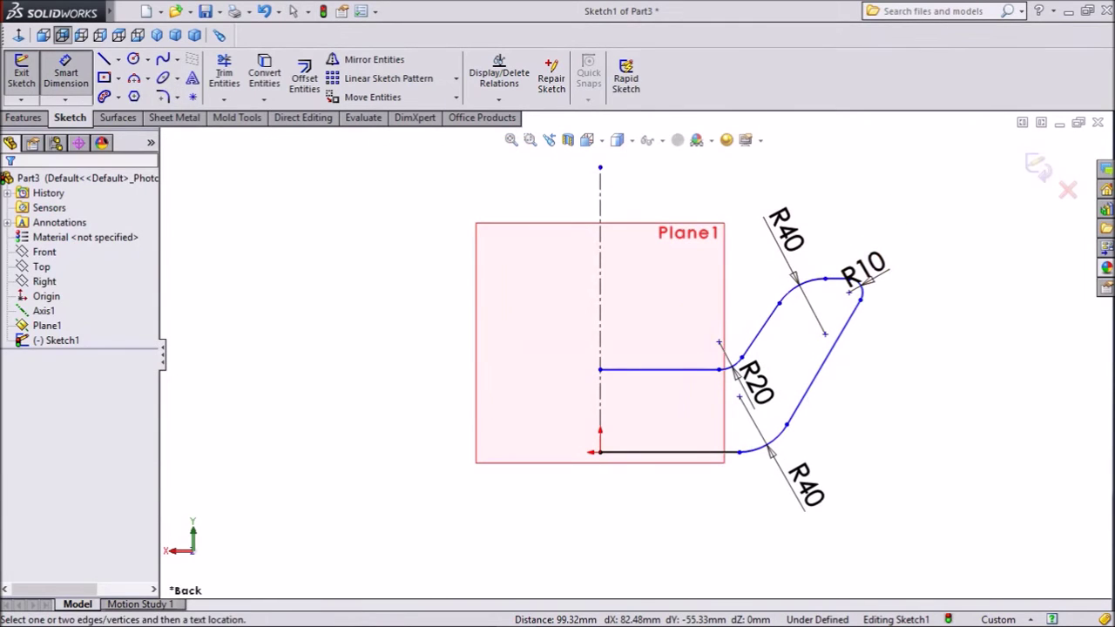
click(662, 452)
click(653, 475)
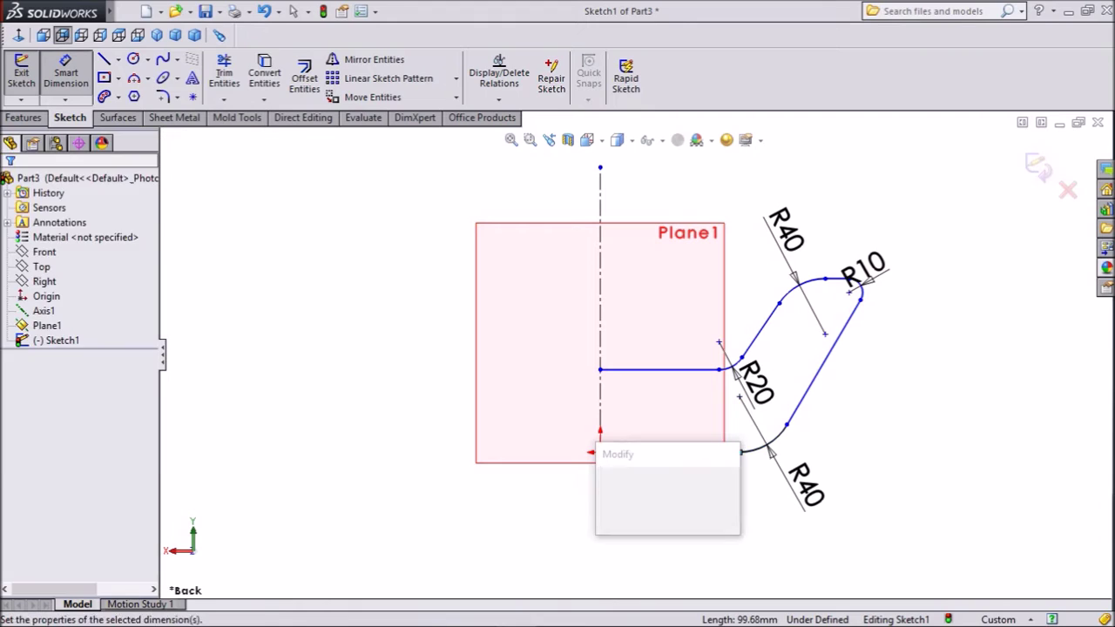
text(180)
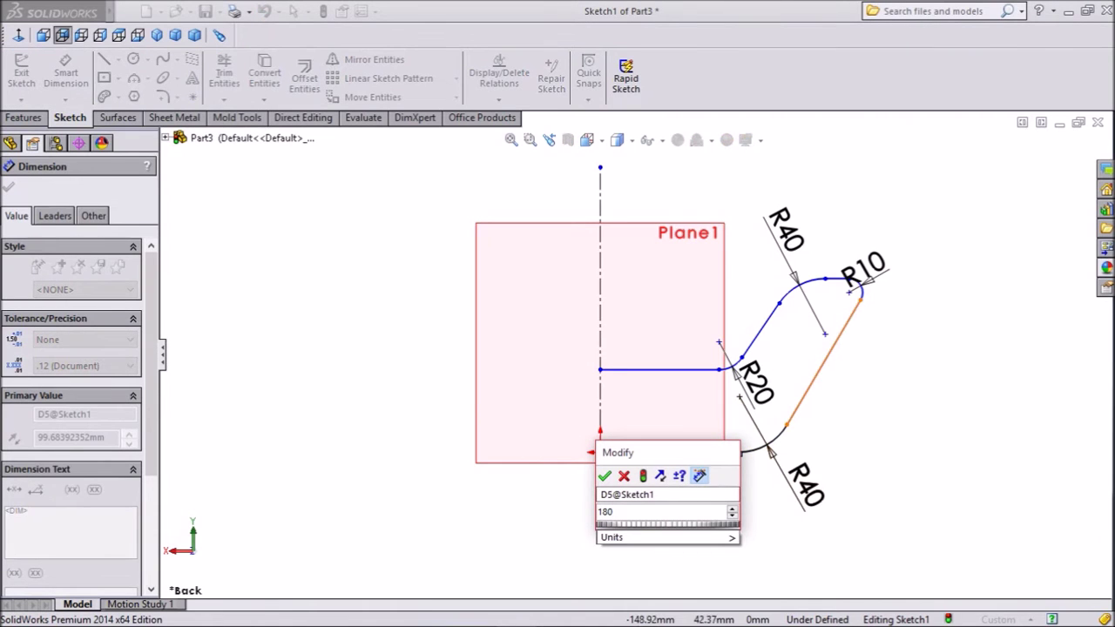
key(Return)
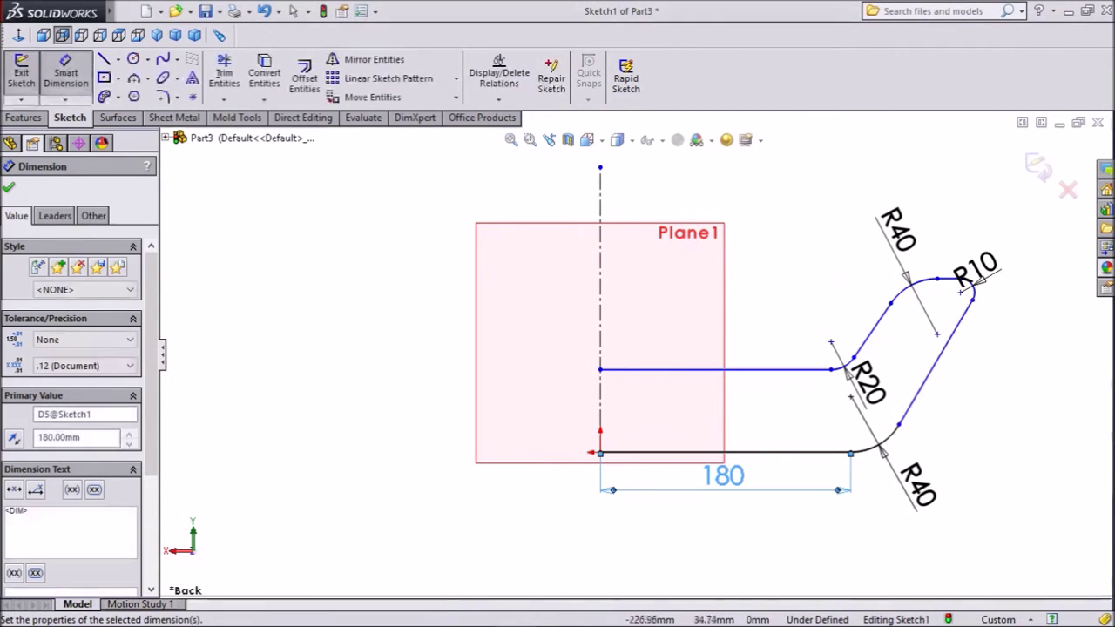
click(939, 357)
click(975, 307)
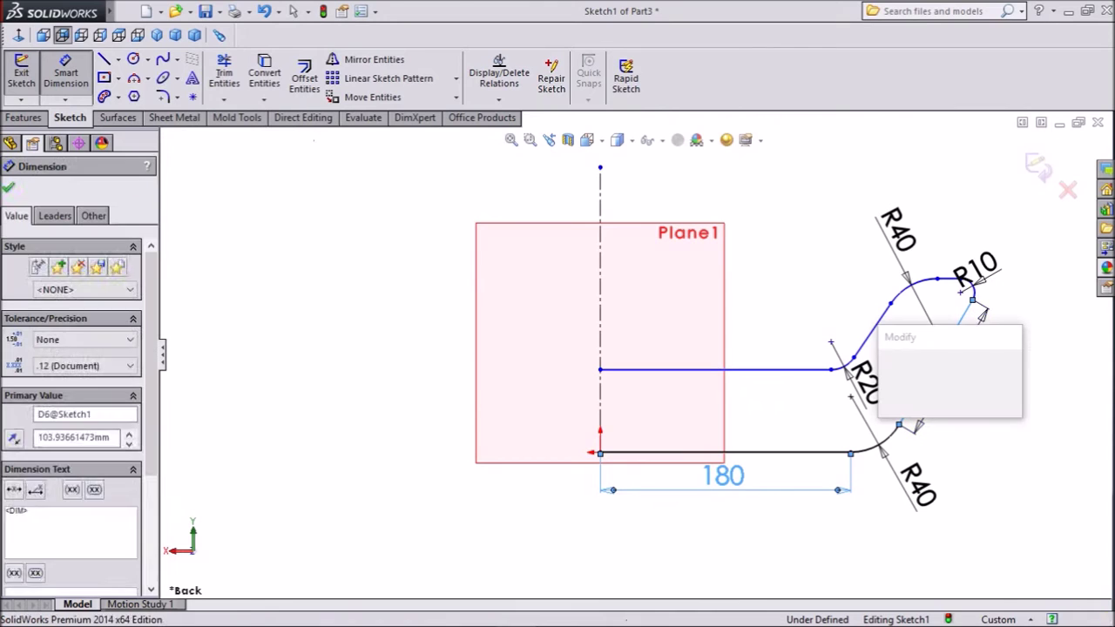
text(175)
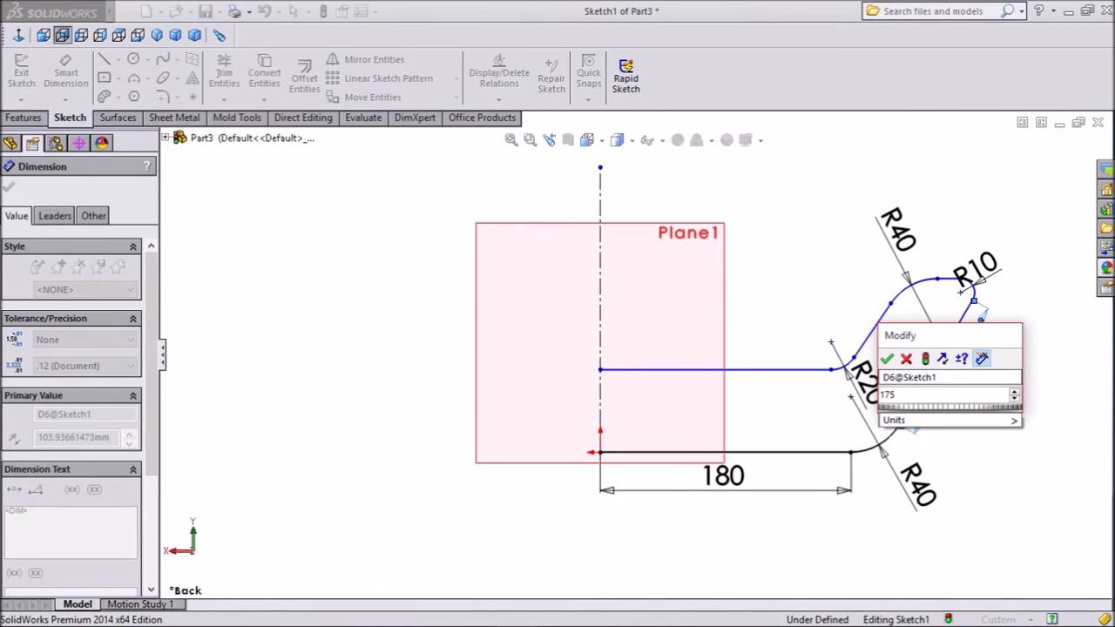
key(Return)
scroll(793, 322, up, 1)
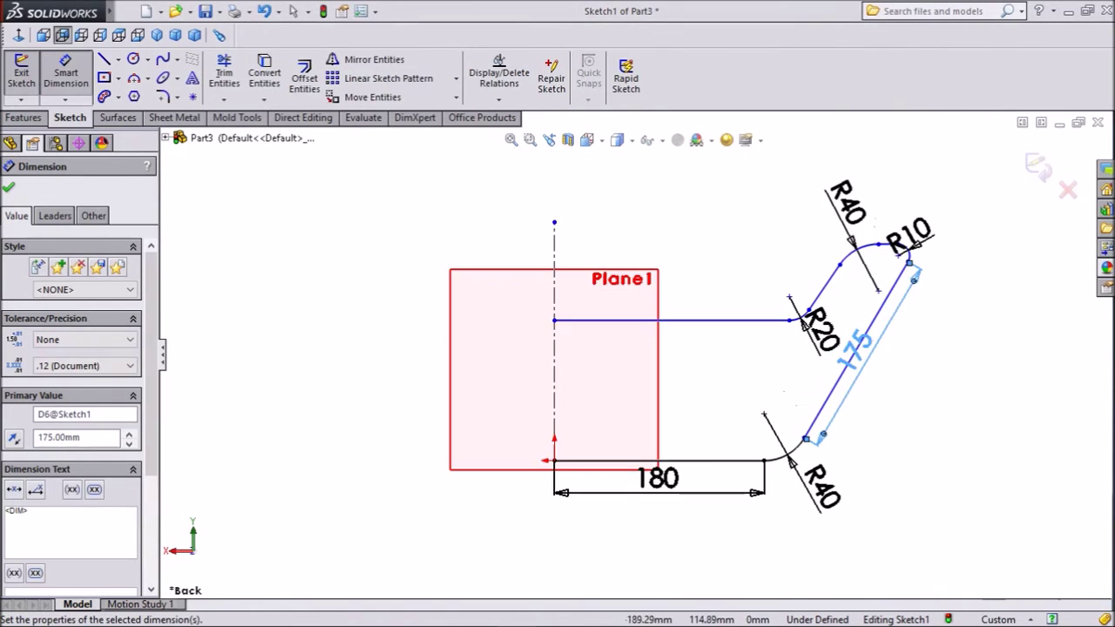
scroll(792, 322, up, 1)
Step: Set the vertical gap between the two horizontal lines to 75
click(791, 321)
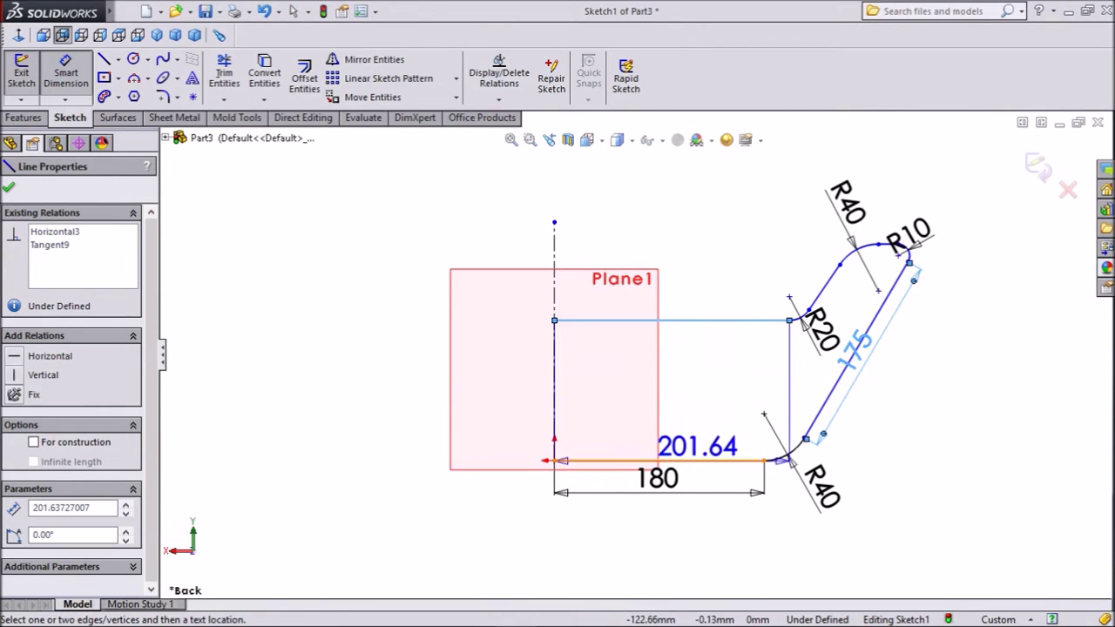
click(627, 460)
click(698, 383)
text(75)
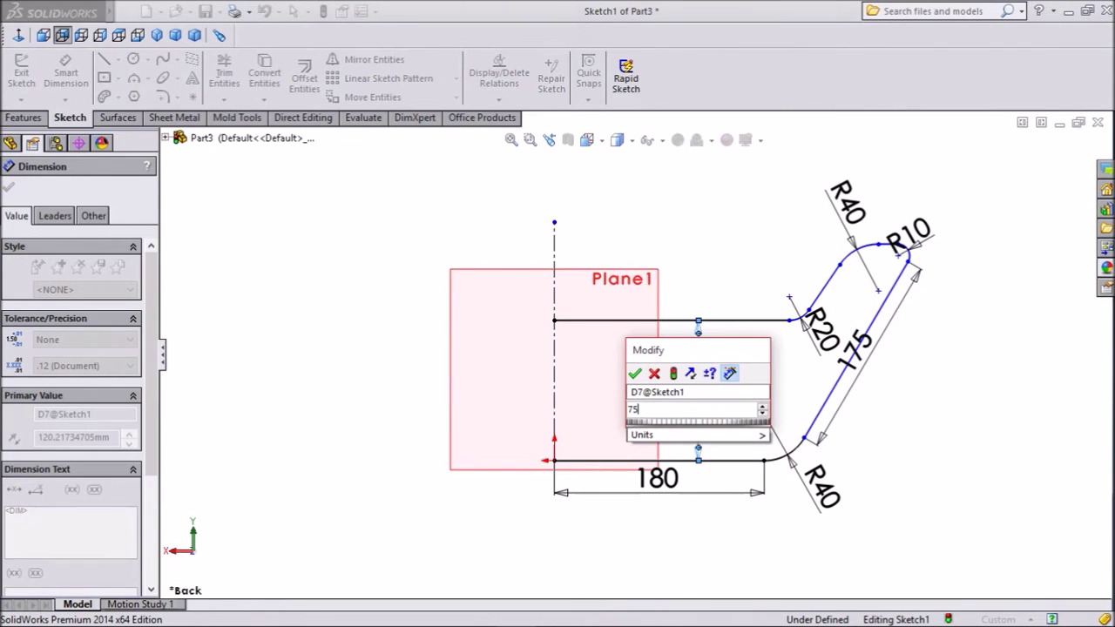
key(Return)
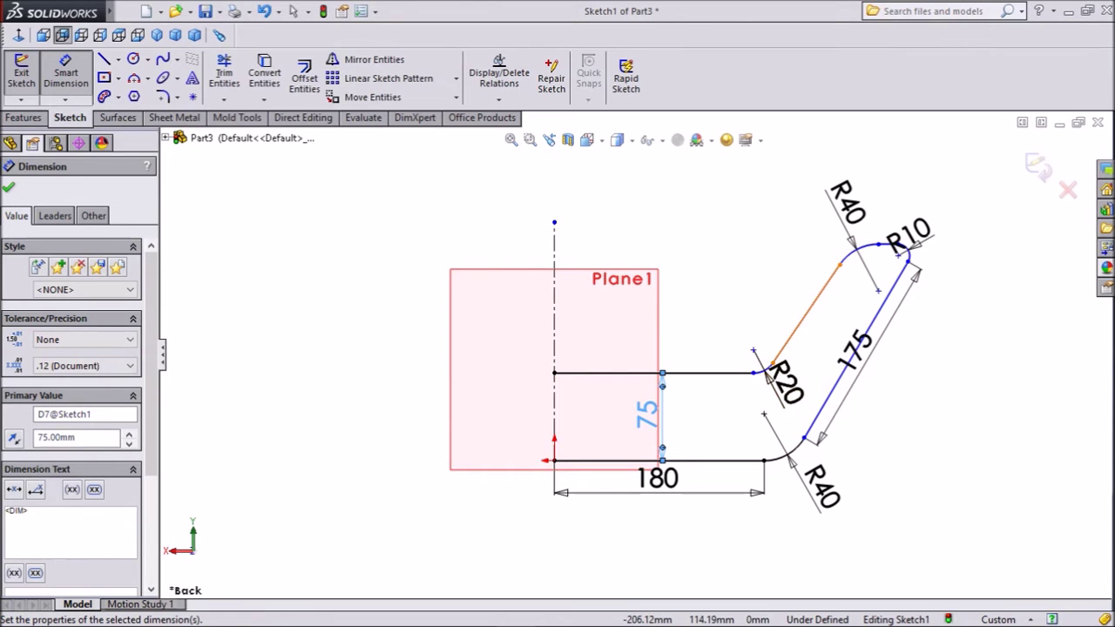
Step: Set the upper bend angle to 120° and the lower bend angle to 110°
click(806, 304)
click(706, 373)
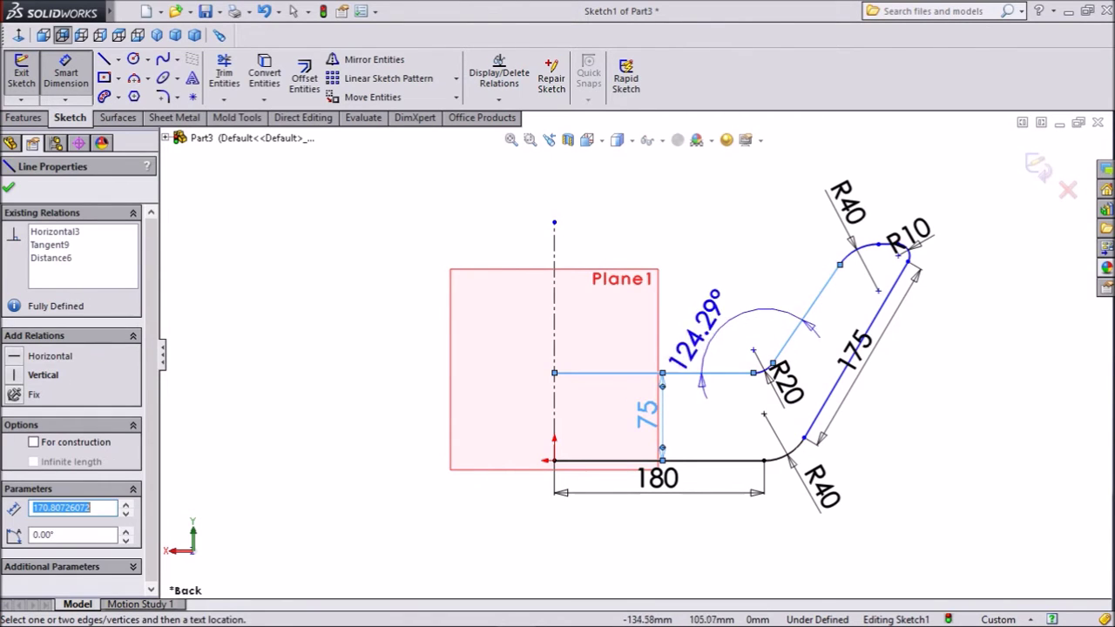
click(697, 287)
text(120)
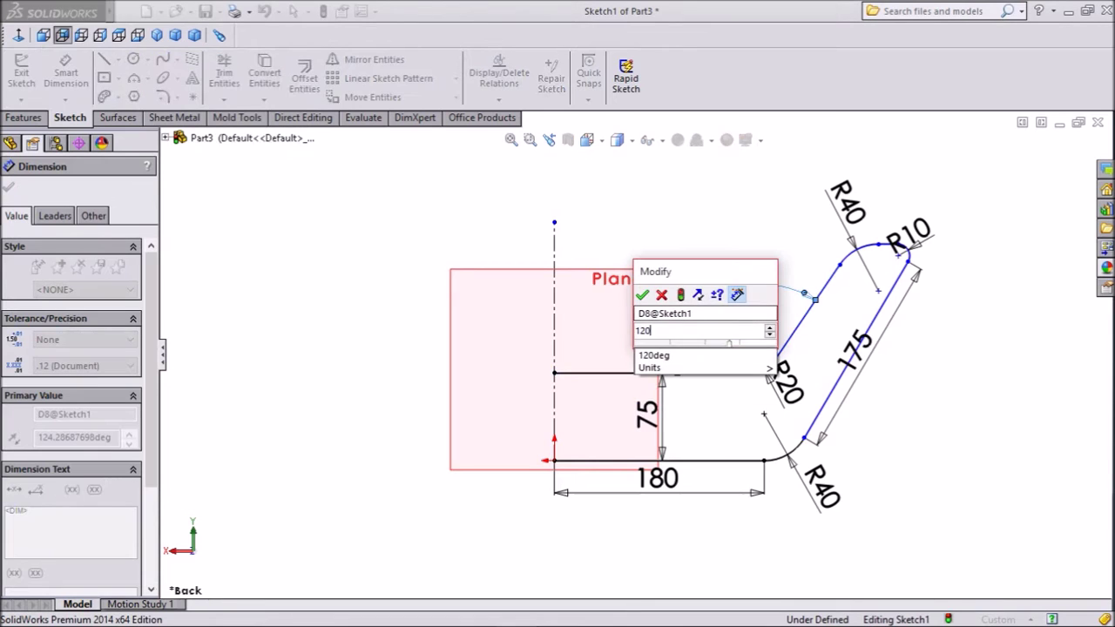
key(Return)
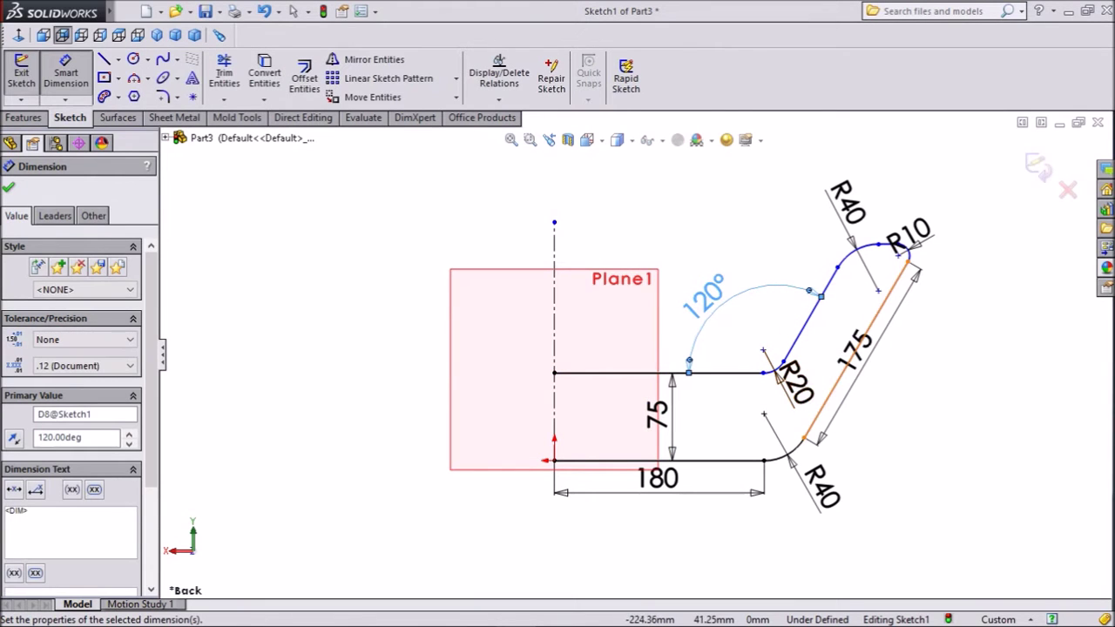
click(849, 357)
click(714, 460)
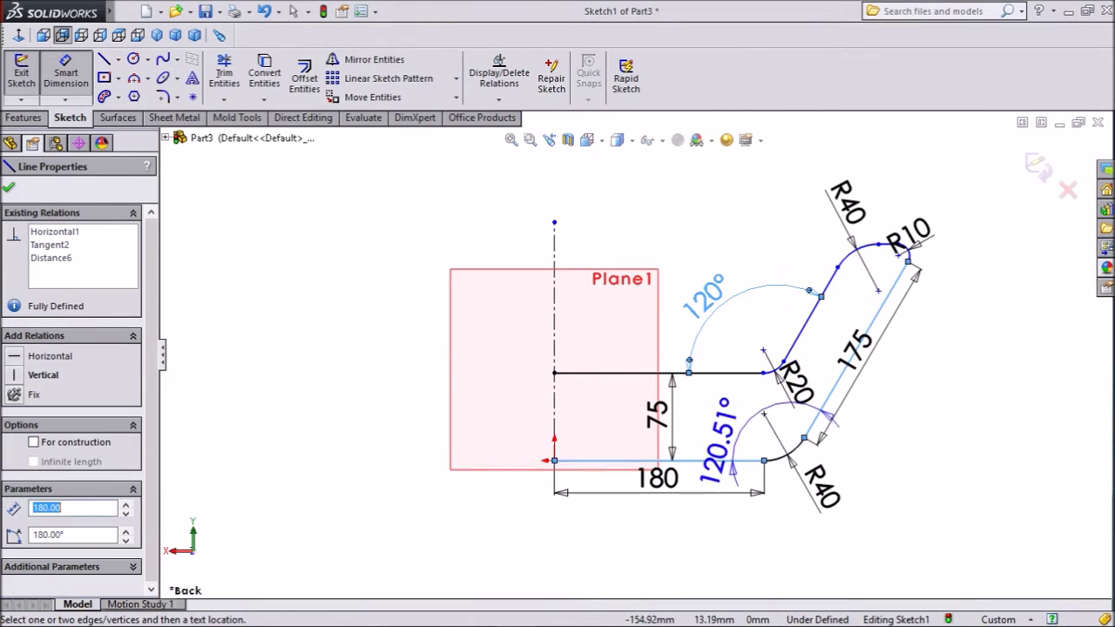
click(766, 384)
text(1)
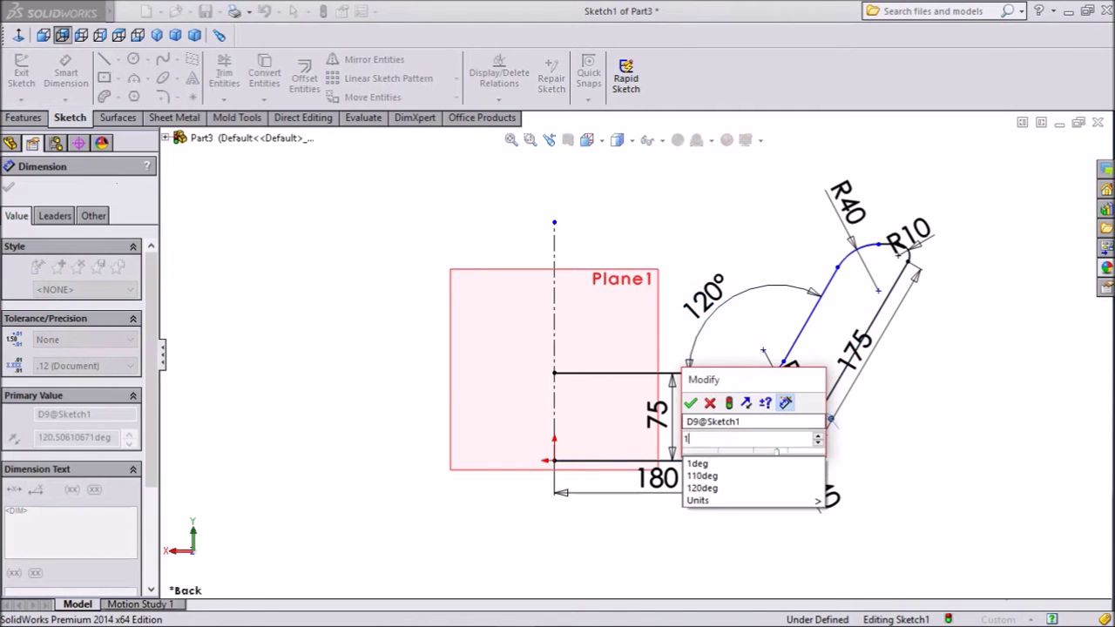
text(10)
key(Return)
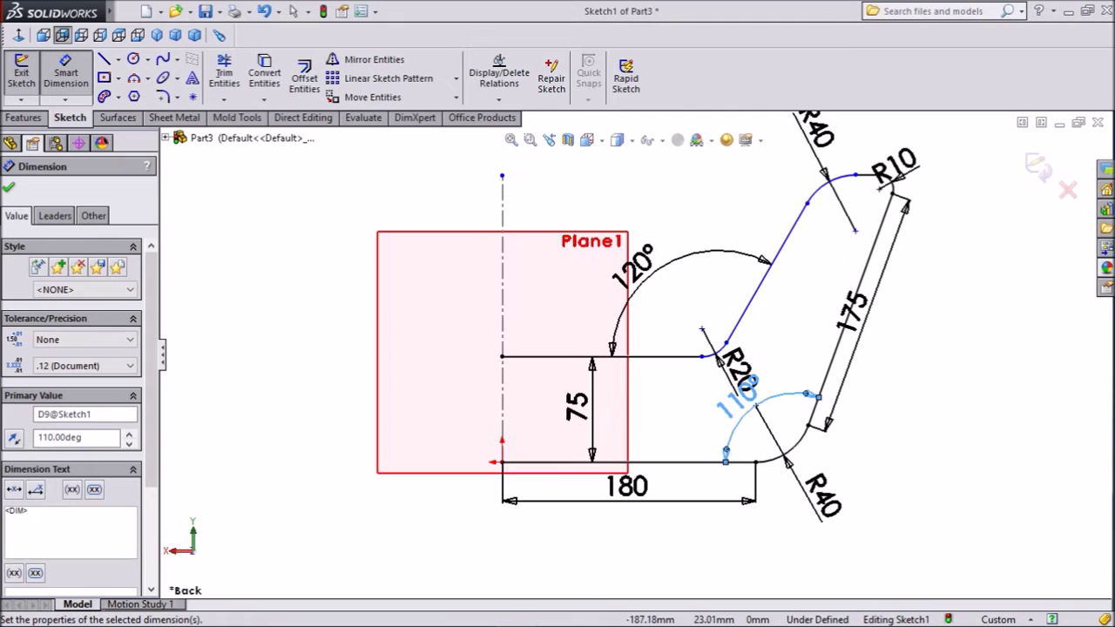
scroll(806, 451, down, 1)
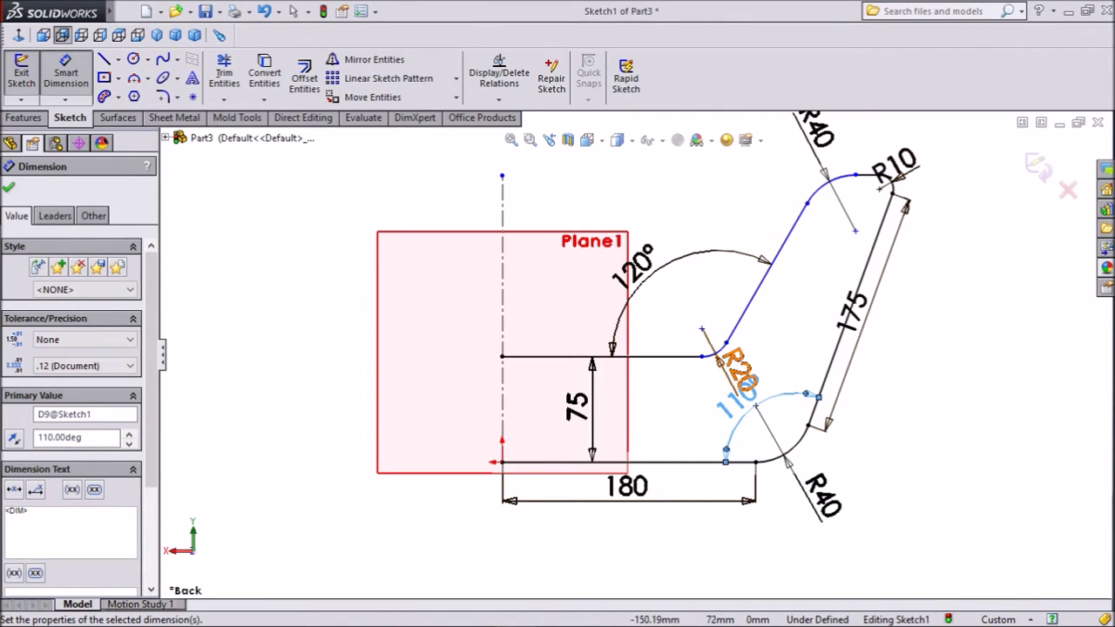
scroll(633, 354, up, 1)
scroll(636, 352, up, 1)
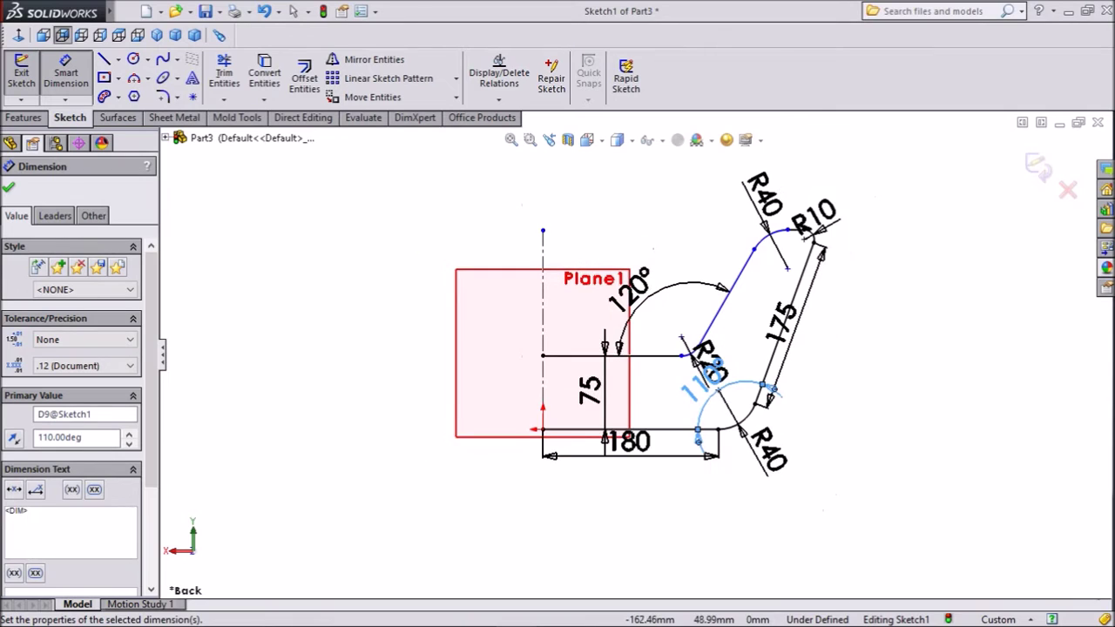
click(7, 187)
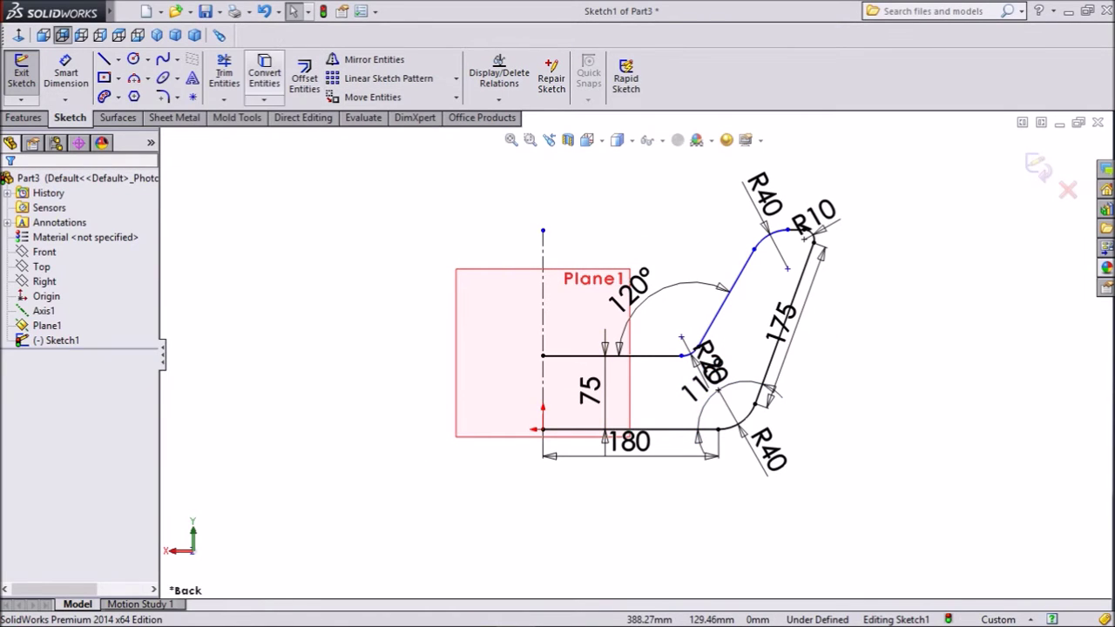
Step: Mirror profile Lines 2–5 about the vertical centerline Line1
click(370, 60)
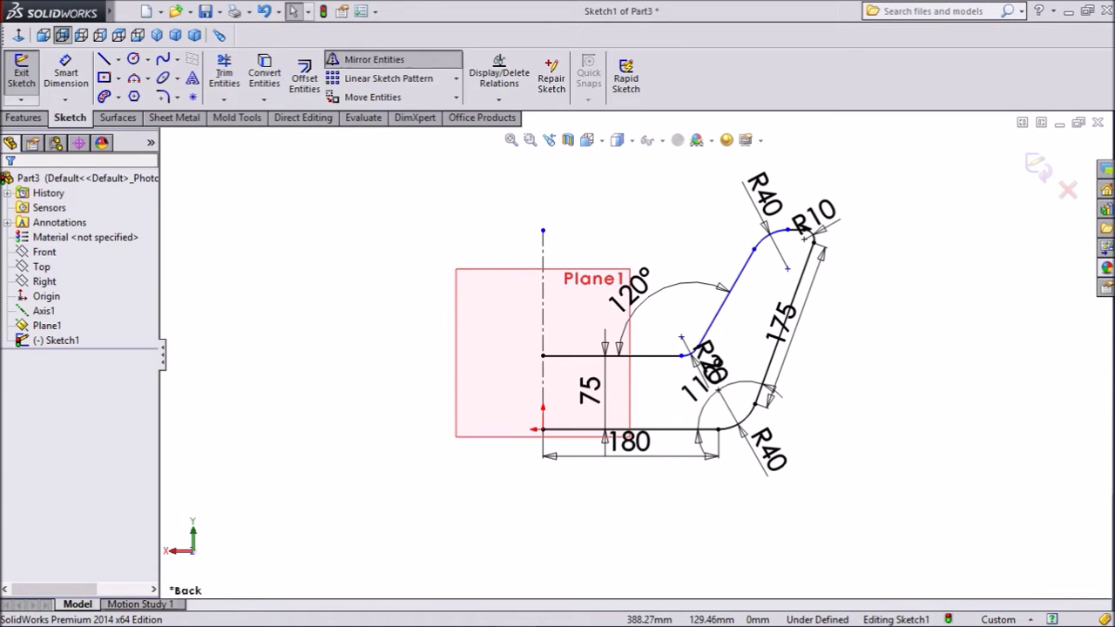
drag(906, 155, 658, 449)
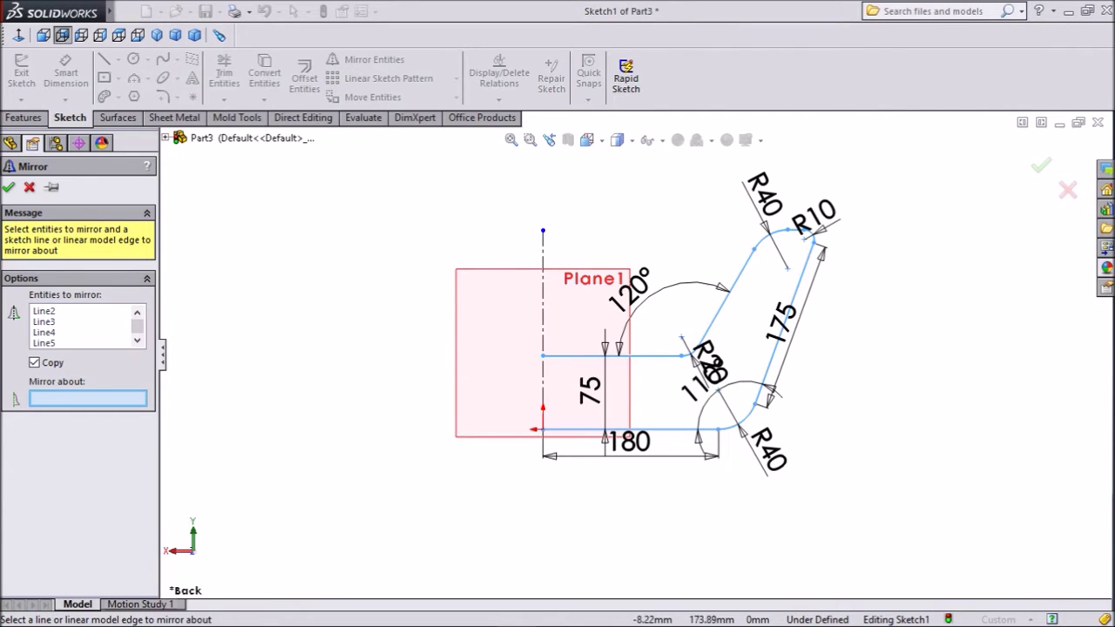
click(540, 247)
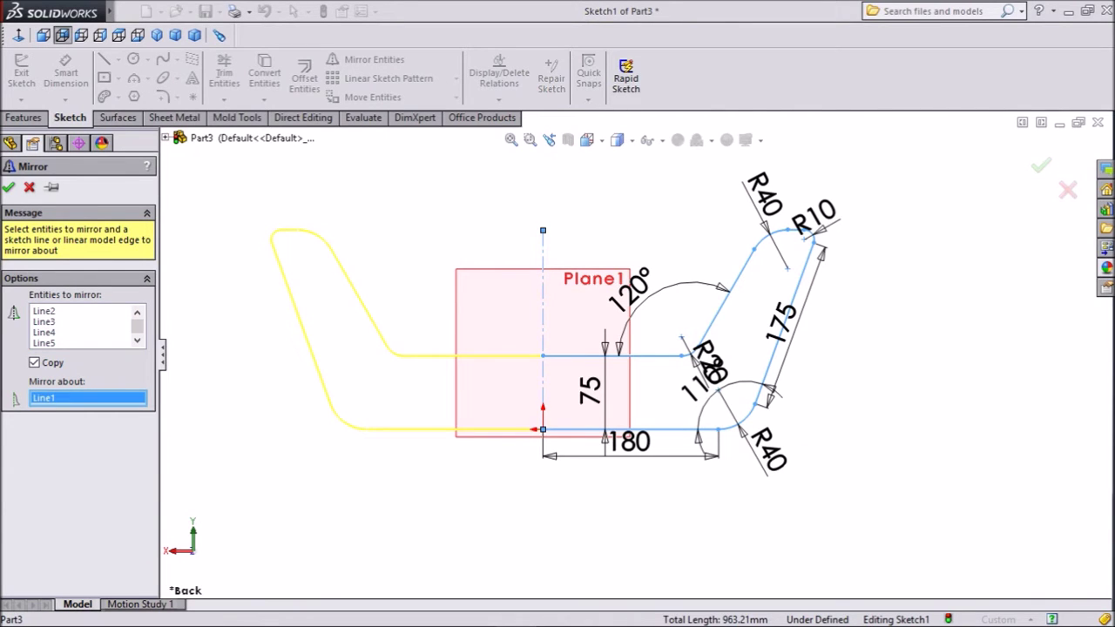
click(8, 187)
scroll(633, 357, up, 2)
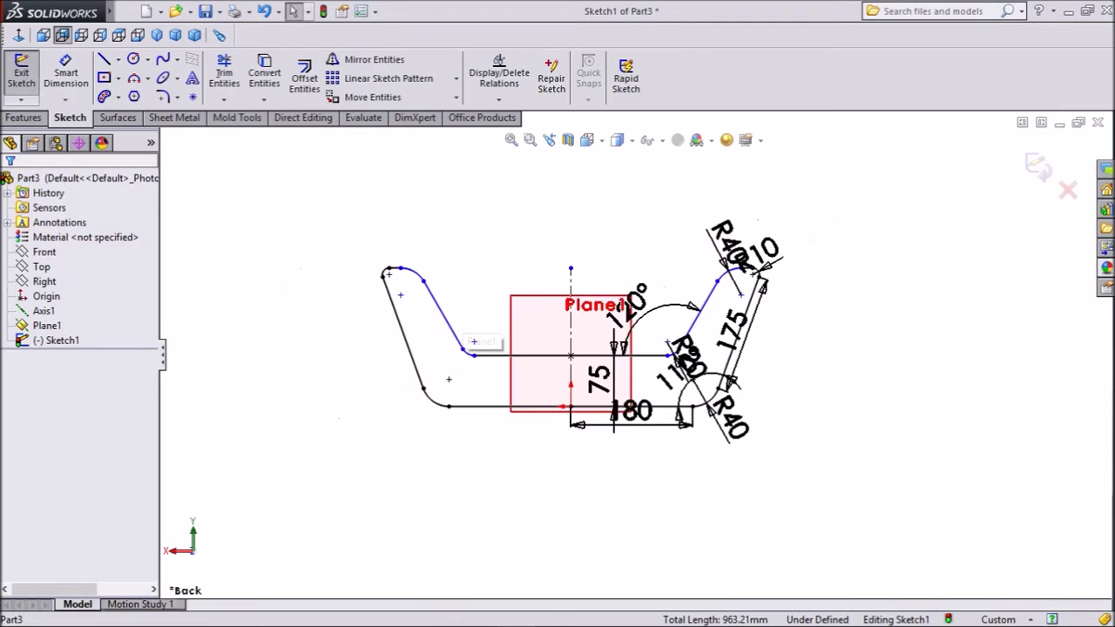
click(24, 118)
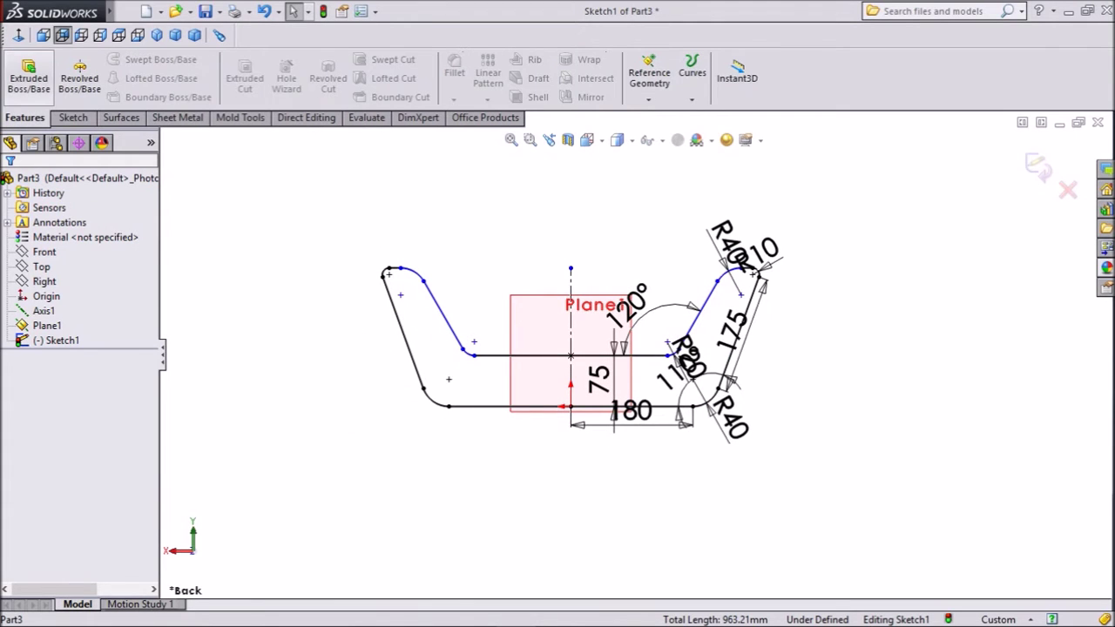
Step: Start an extrusion from a reversed 550 mm offset
click(29, 77)
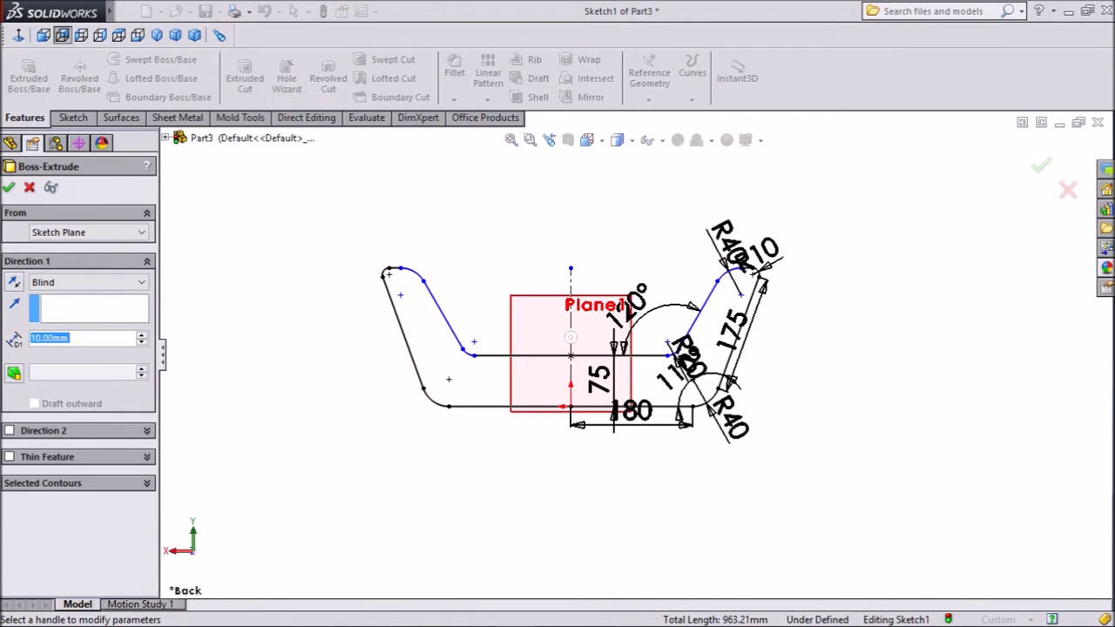
middle_drag(571, 348, 688, 365)
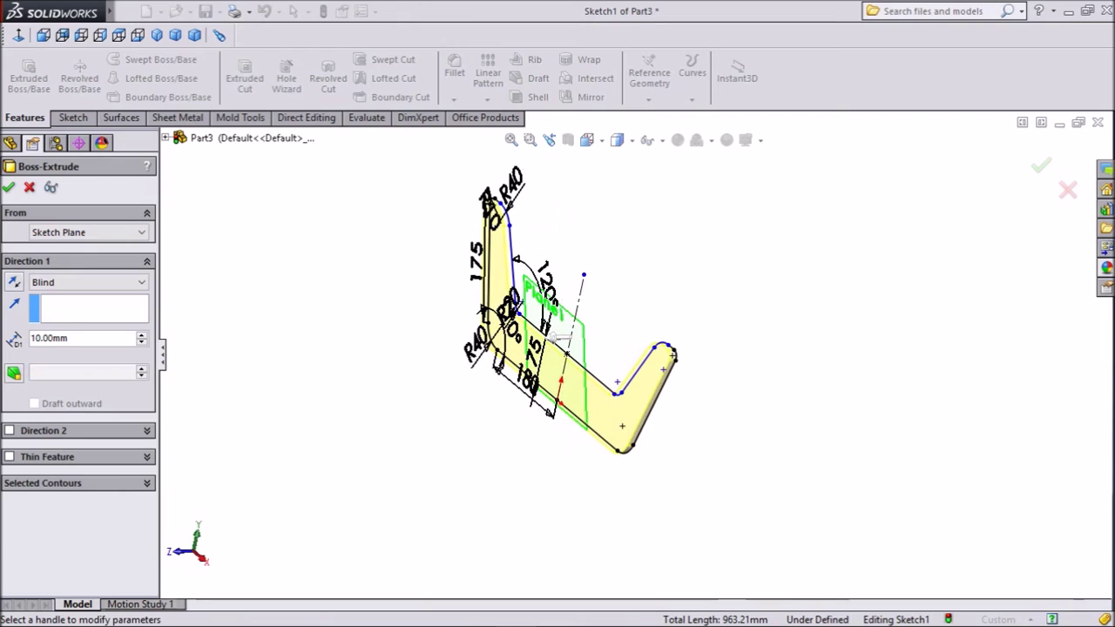
click(87, 232)
click(53, 279)
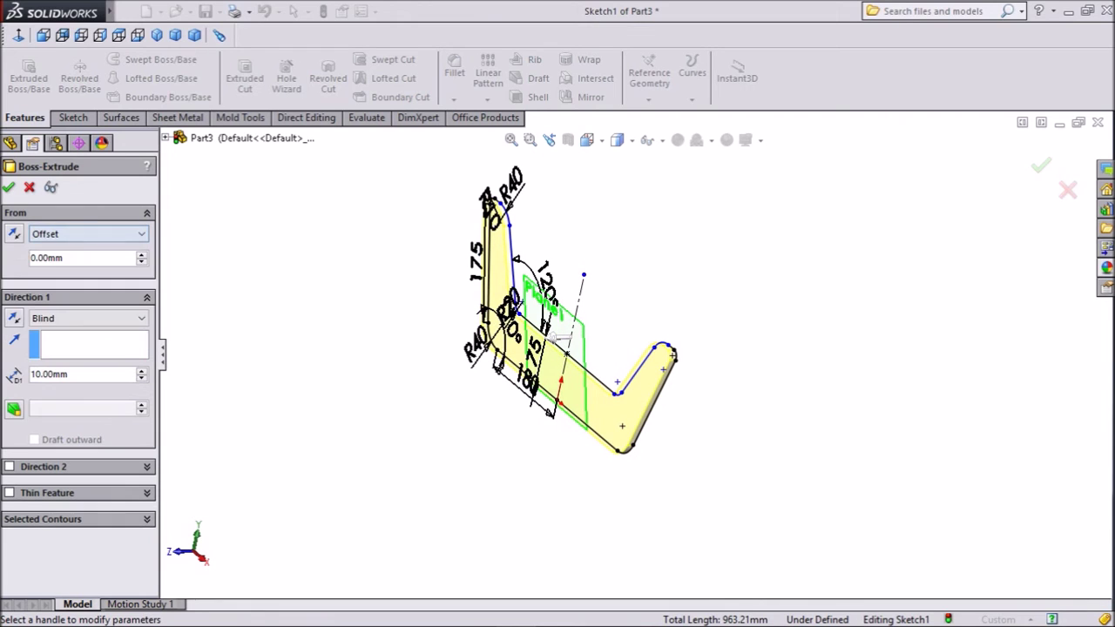
text(550)
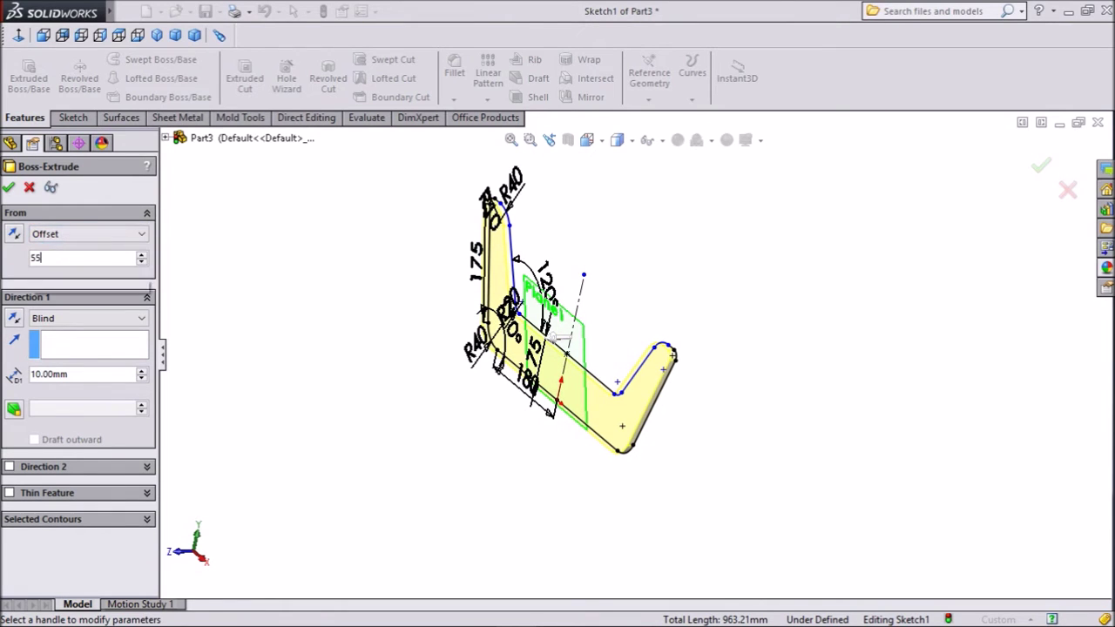
key(Return)
middle_drag(592, 331, 636, 348)
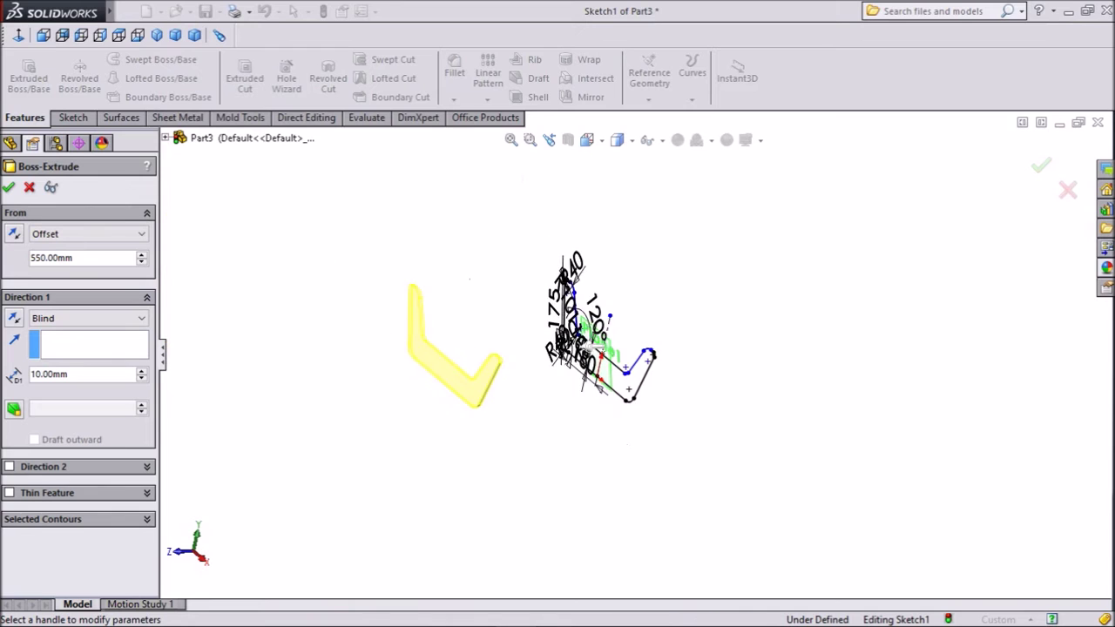
middle_drag(636, 348, 653, 352)
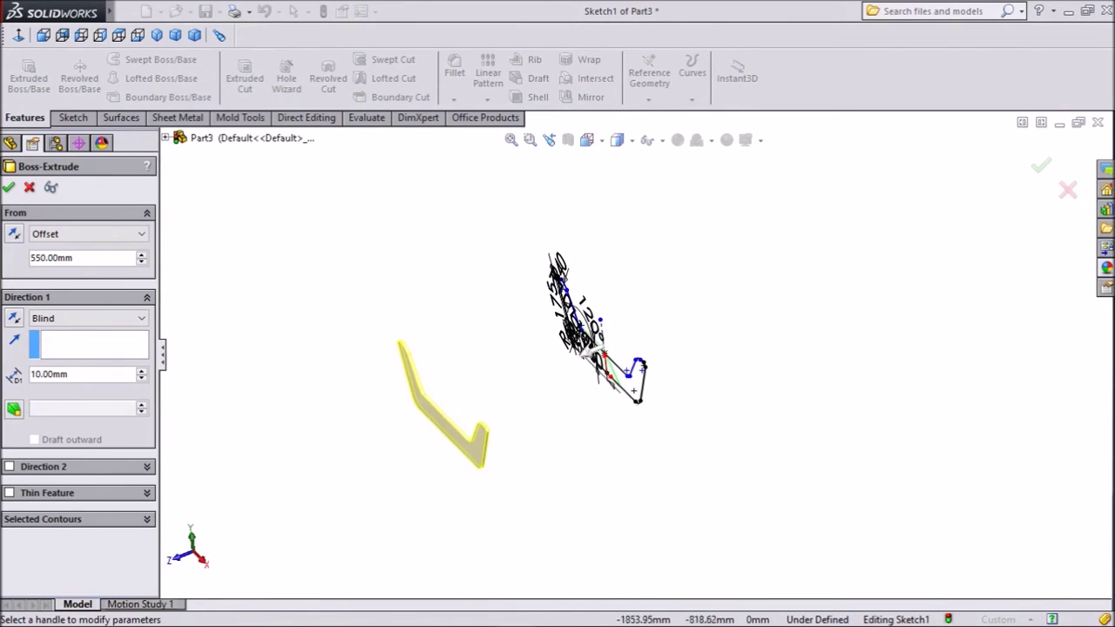
click(13, 233)
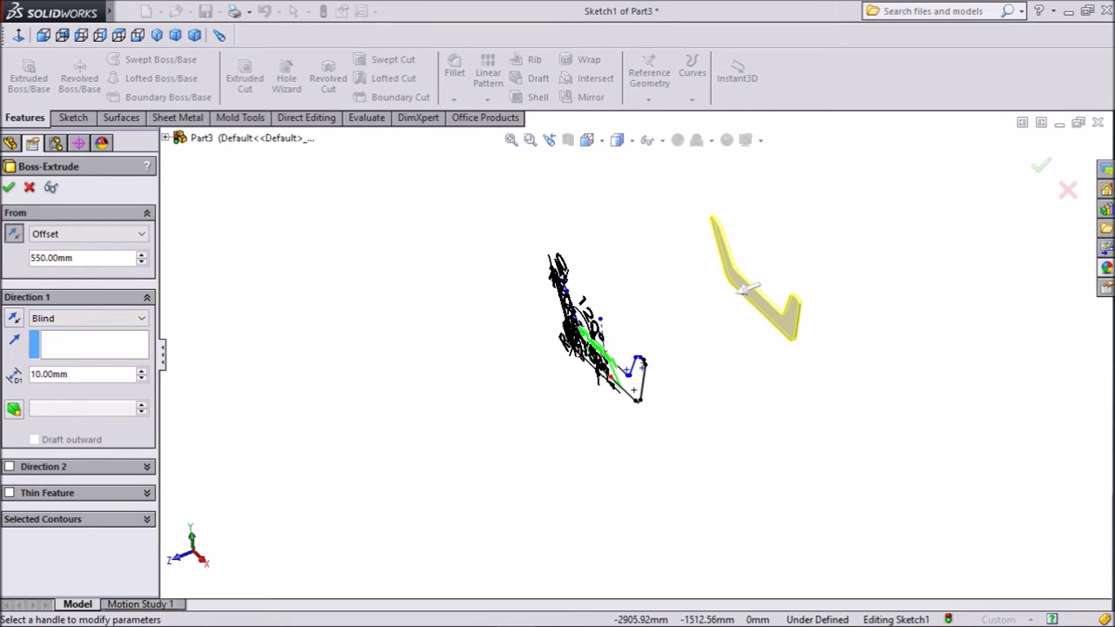
Step: End the extrusion Up To Surface Plane1 and accept Boss-Extrude1
click(88, 318)
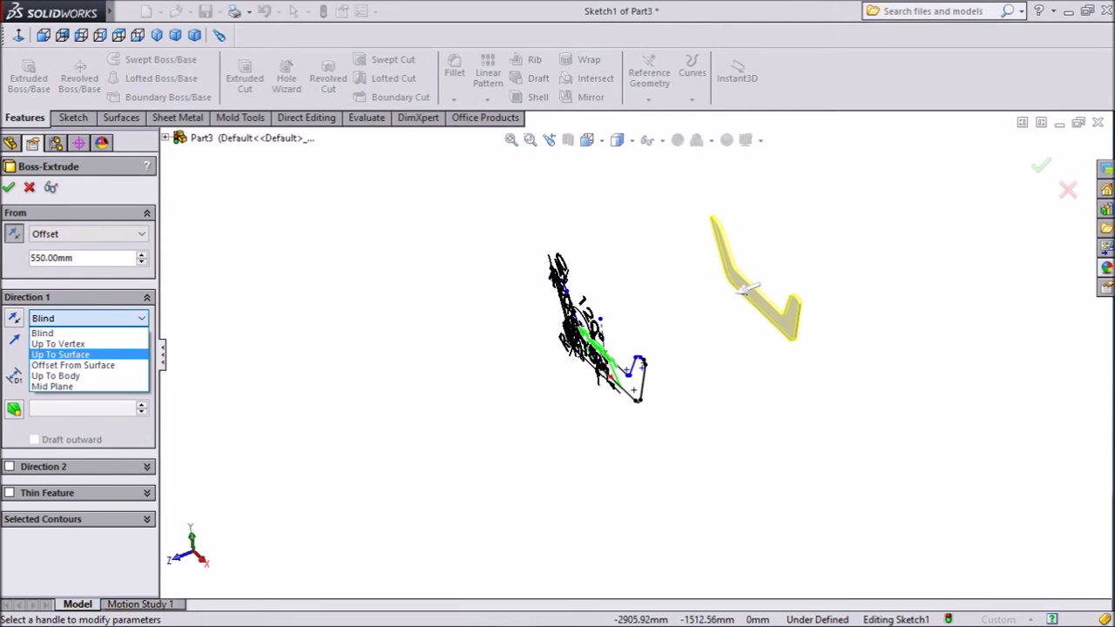
click(60, 354)
scroll(746, 286, down, 3)
scroll(833, 311, down, 3)
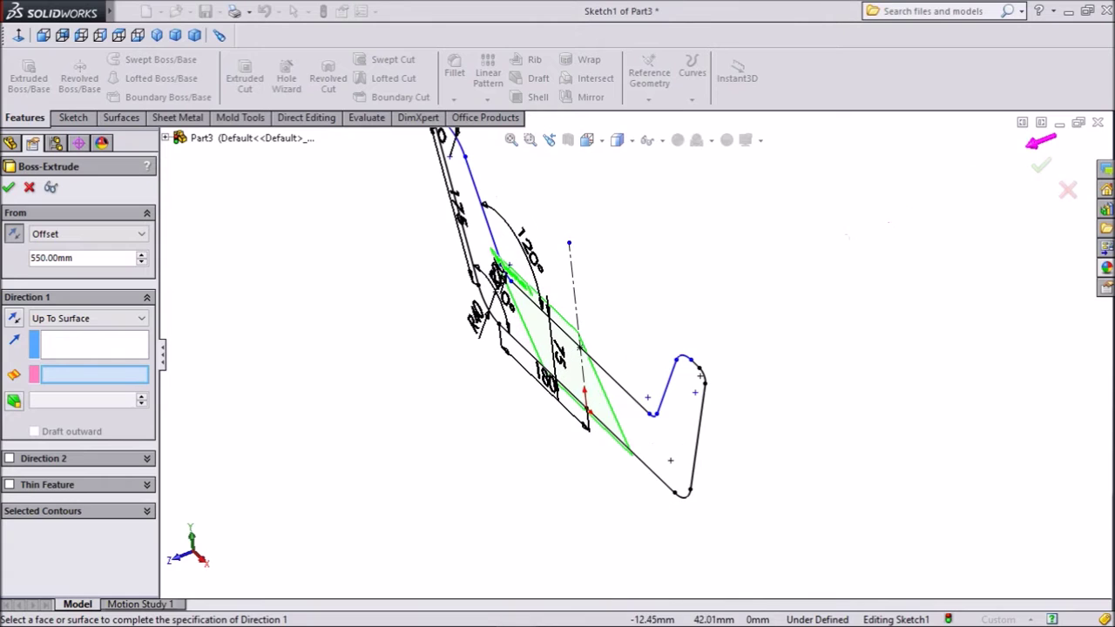
click(580, 382)
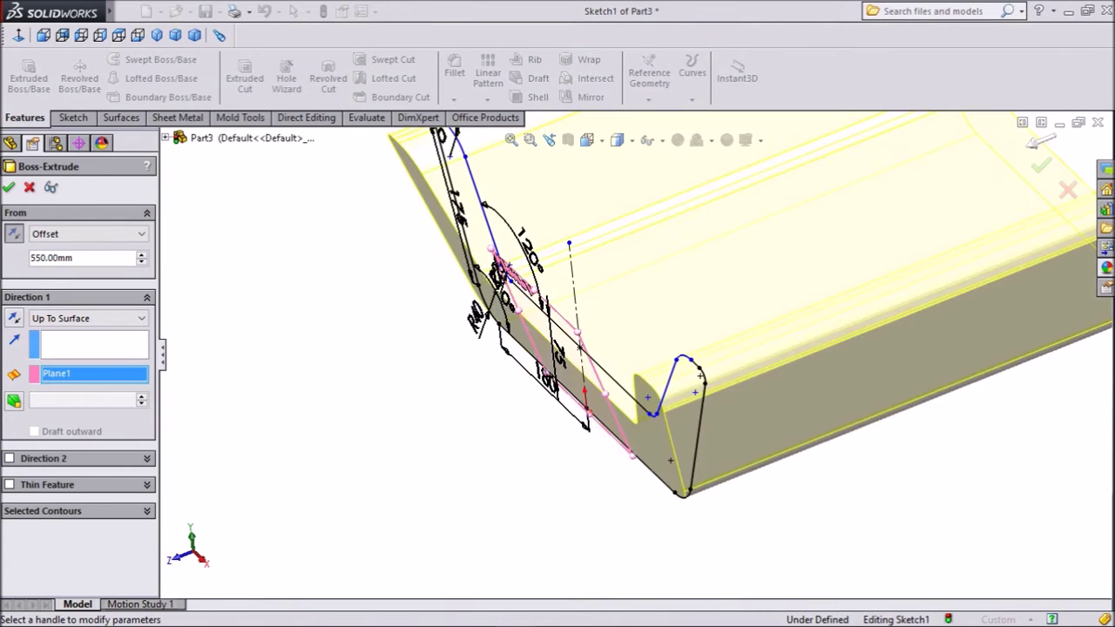
scroll(823, 254, up, 3)
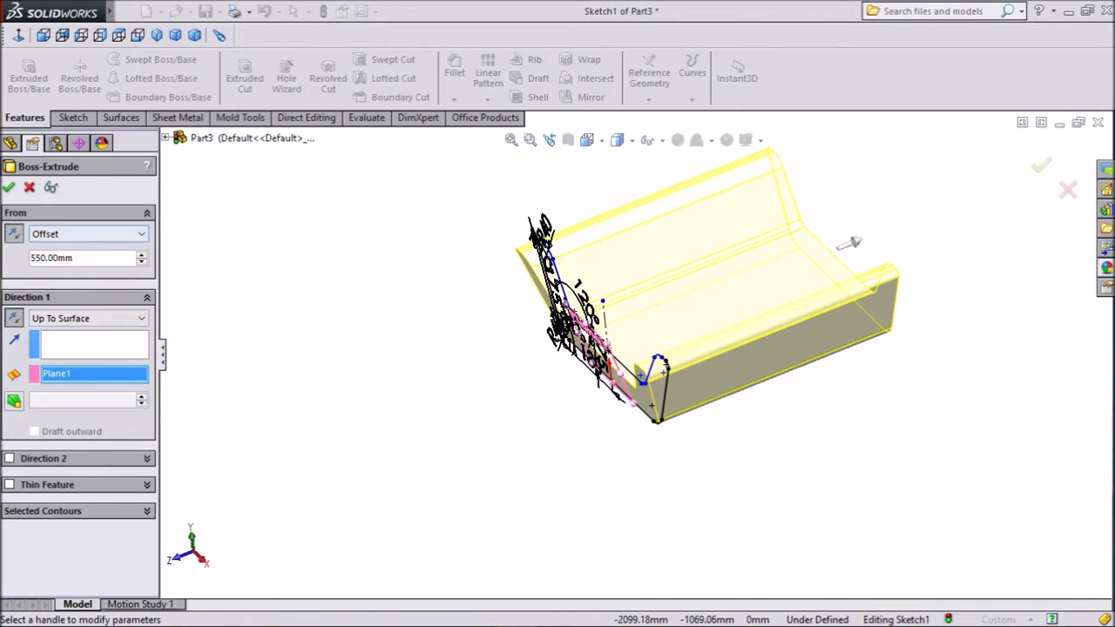
click(8, 188)
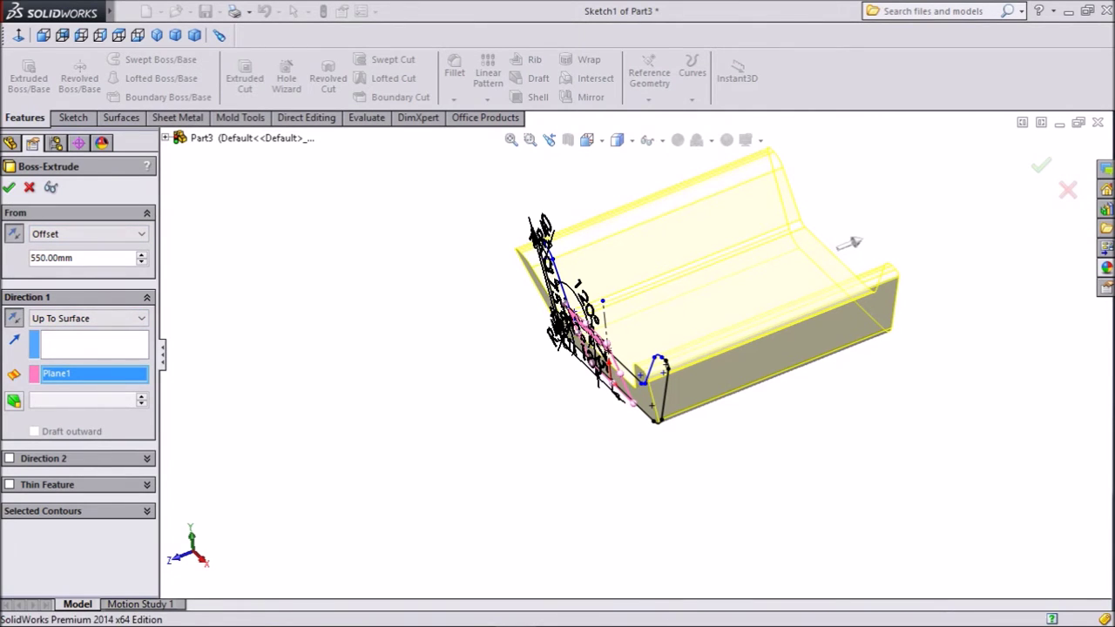
scroll(366, 592, up, 1)
scroll(366, 593, up, 1)
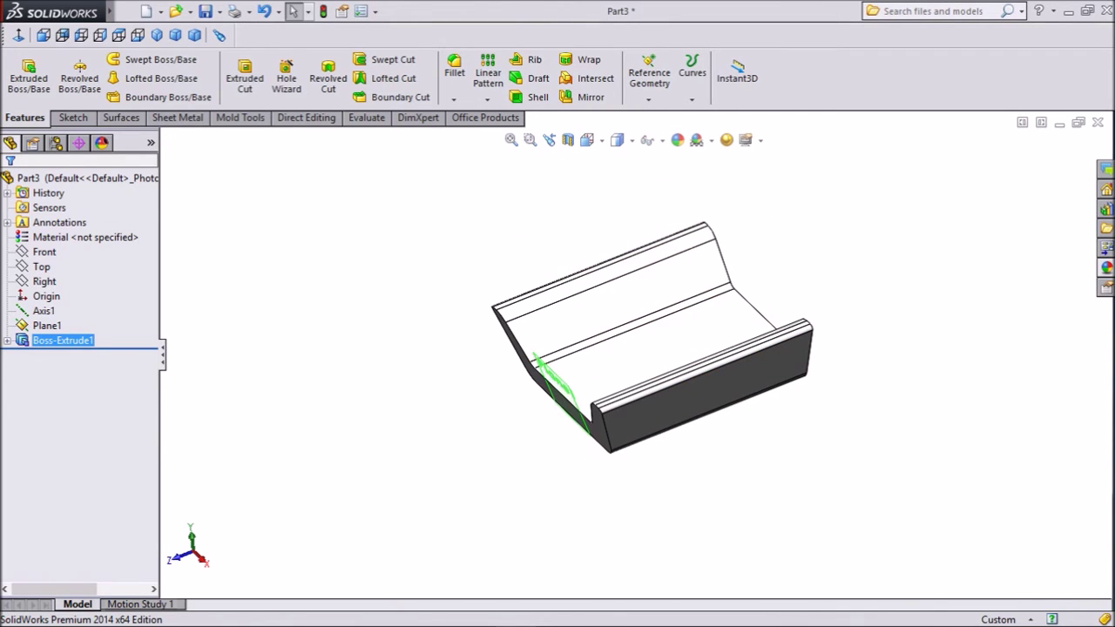
click(1105, 267)
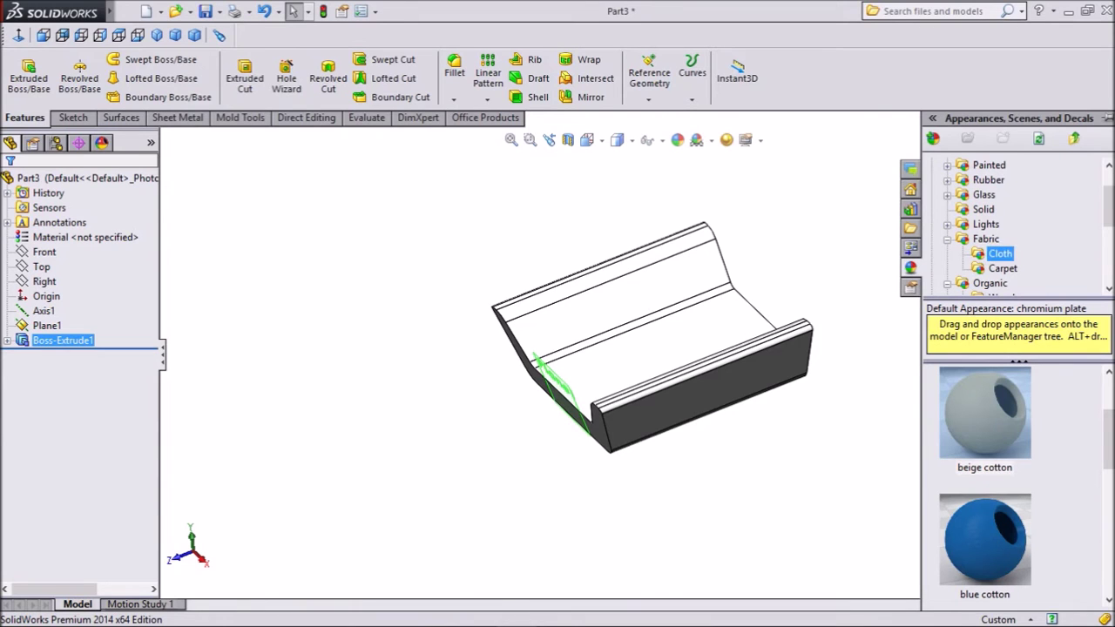
Step: Apply the beige cotton appearance to the seat and orbit to view it
drag(984, 412, 801, 375)
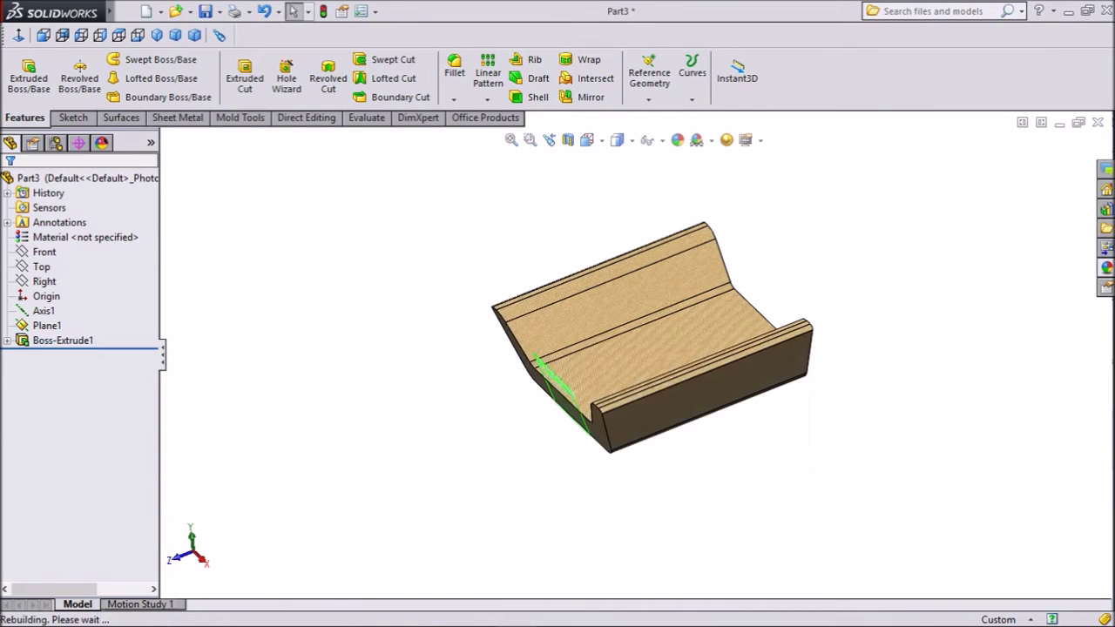
mouse_move(549, 375)
middle_down()
mouse_move(770, 348)
mouse_move(389, 508)
mouse_move(488, 453)
mouse_move(557, 366)
mouse_move(609, 331)
mouse_move(392, 392)
middle_up()
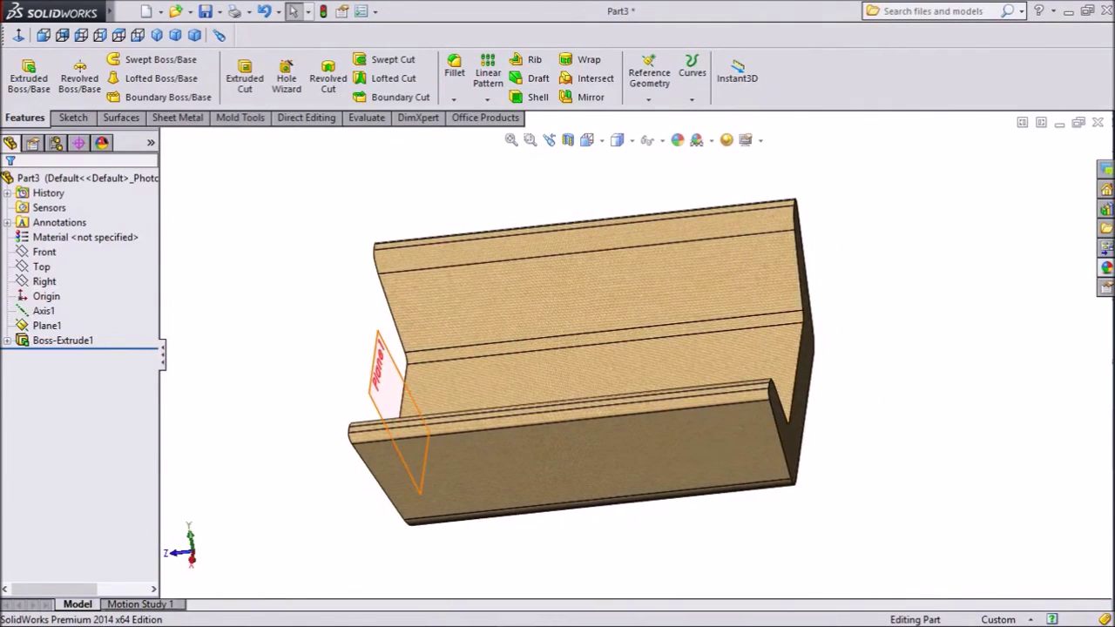
Step: Hide Plane1 and turn the part to a side-on orientation
click(388, 383)
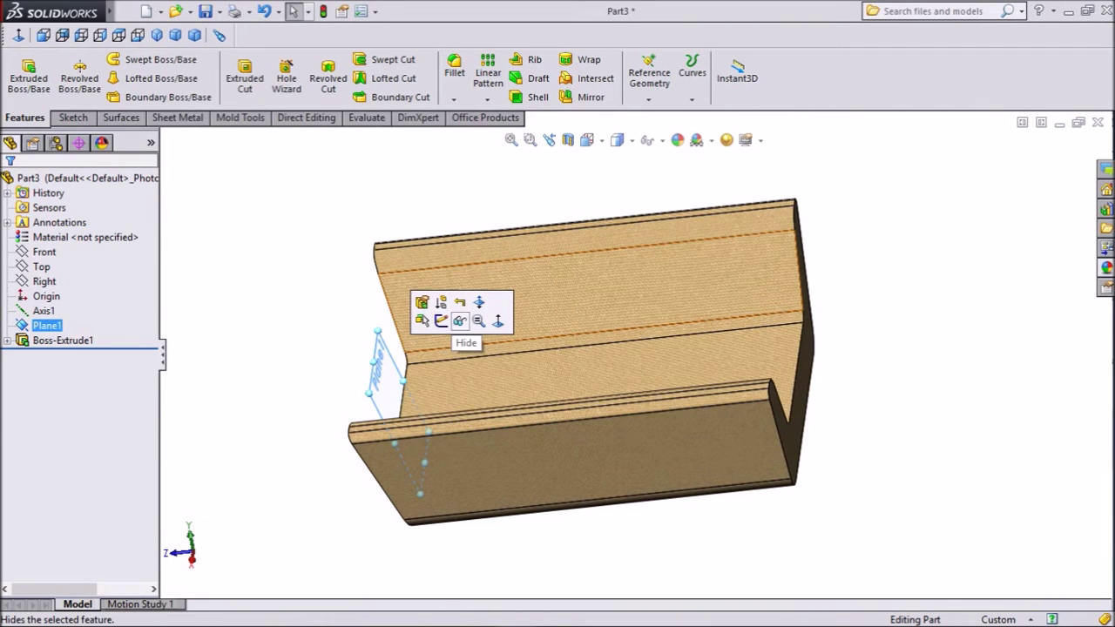
click(455, 319)
mouse_move(523, 392)
middle_down()
mouse_move(614, 368)
mouse_move(671, 378)
middle_up()
key(ctrl+4)
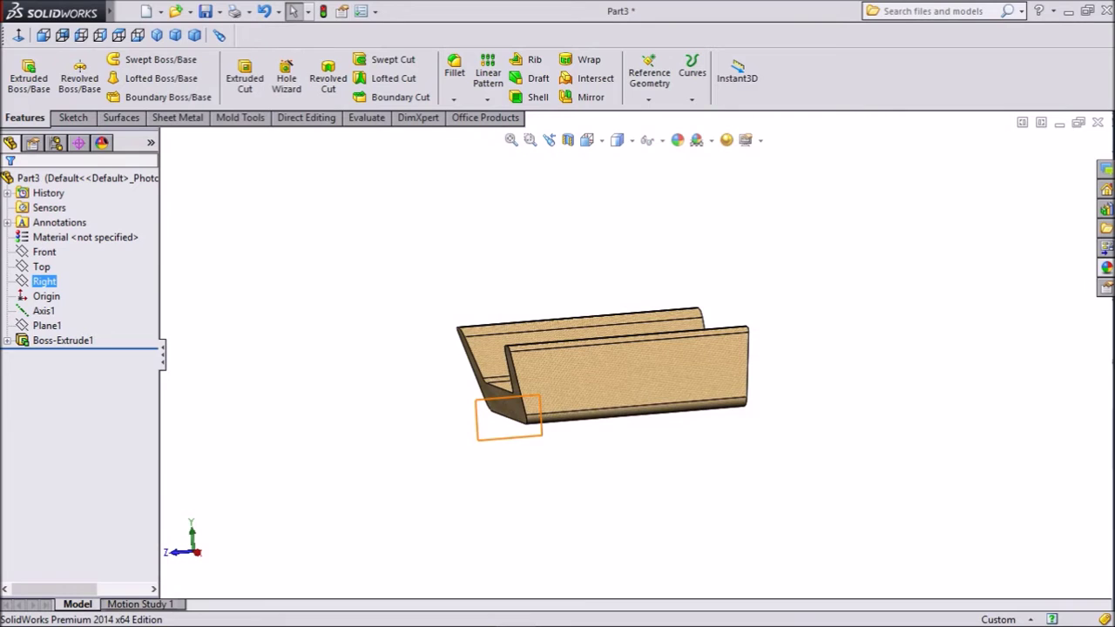
Step: Start a sketch on the Right plane, viewed normal-to from the left side
click(44, 281)
click(61, 258)
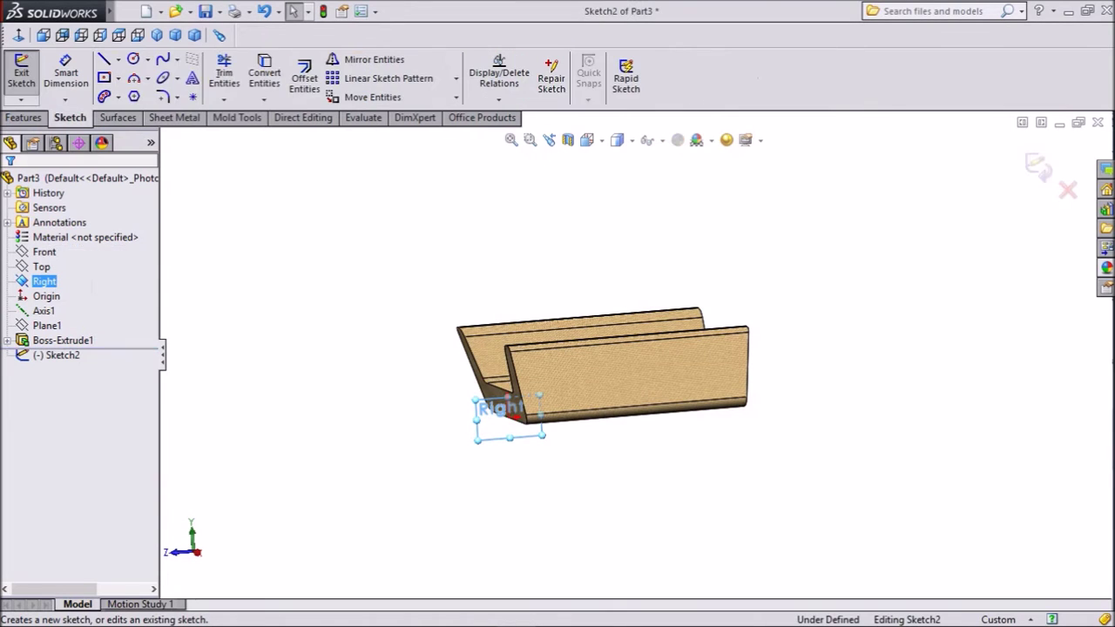
click(100, 34)
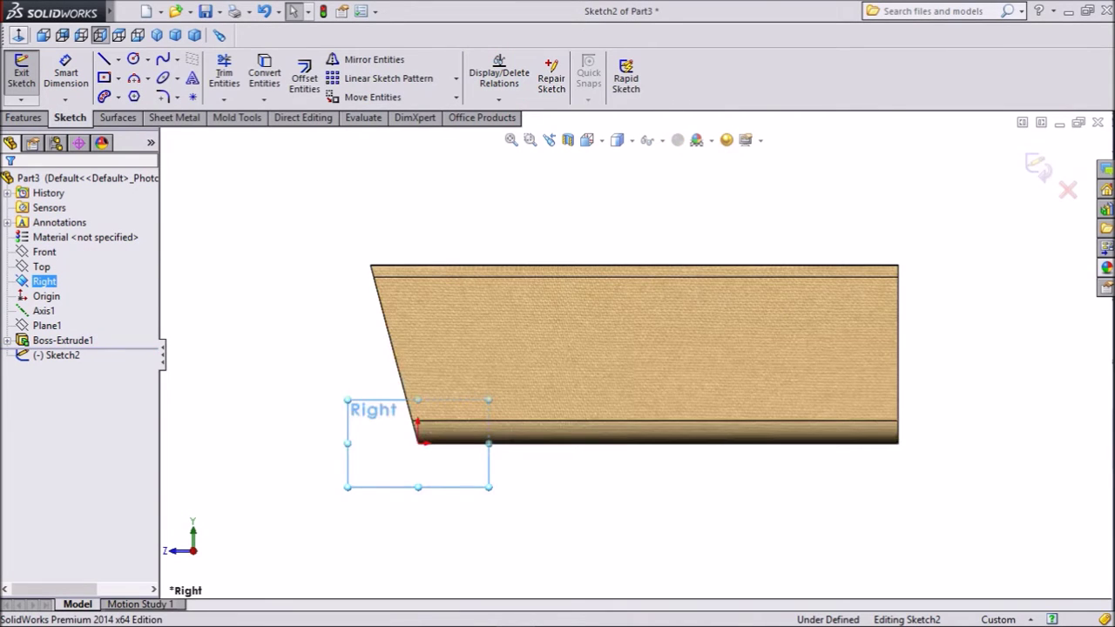
click(81, 35)
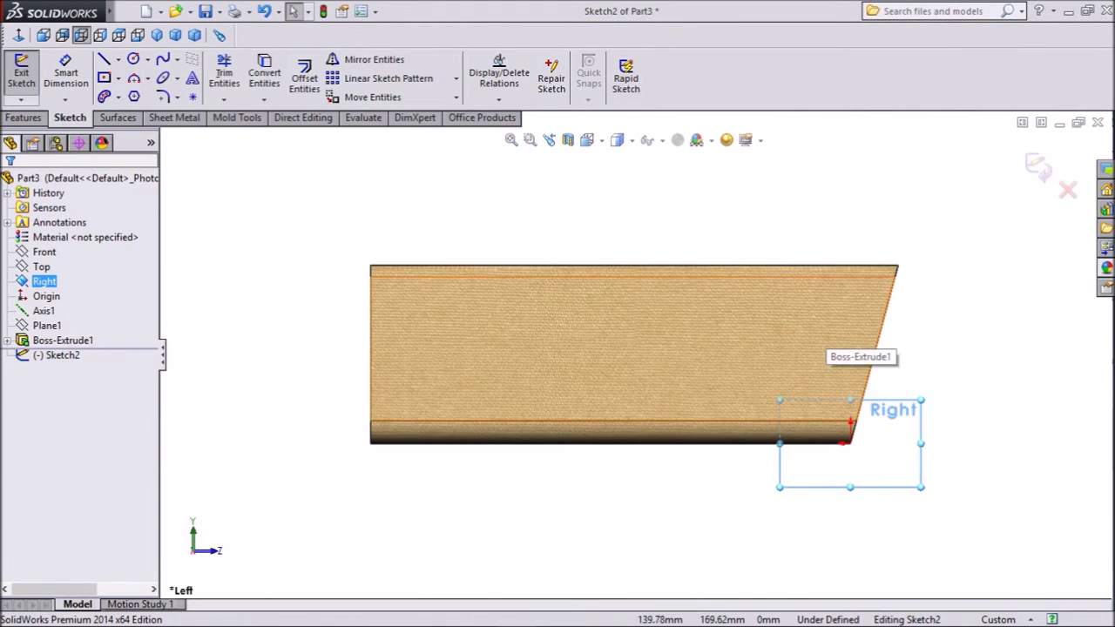
scroll(698, 274, down, 1)
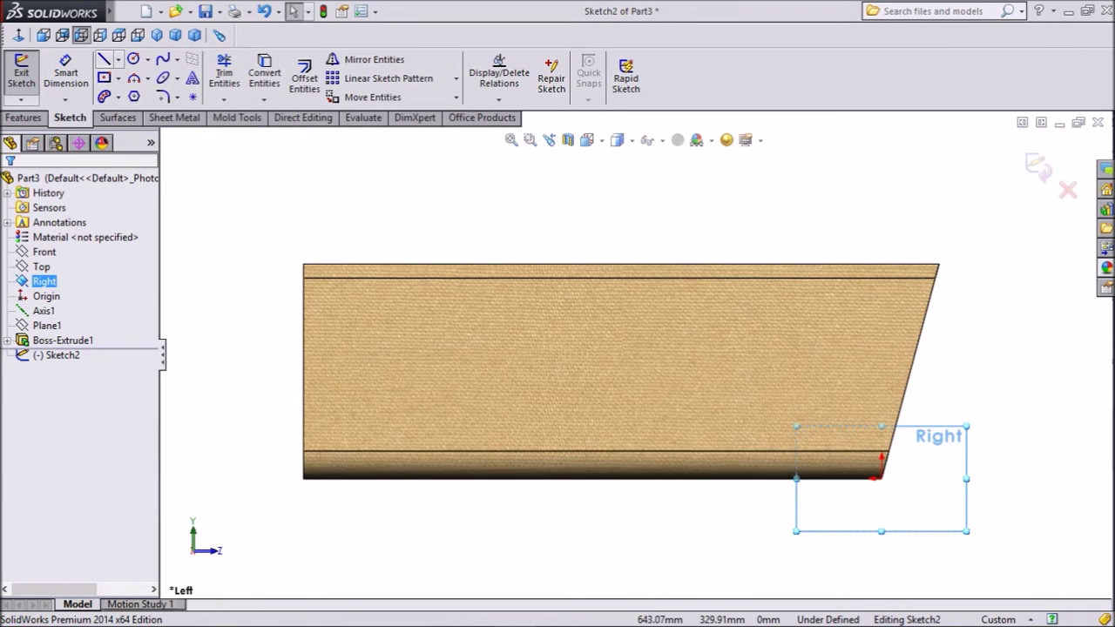
Step: Draw a short slanted line up from the part's right end edge
click(104, 58)
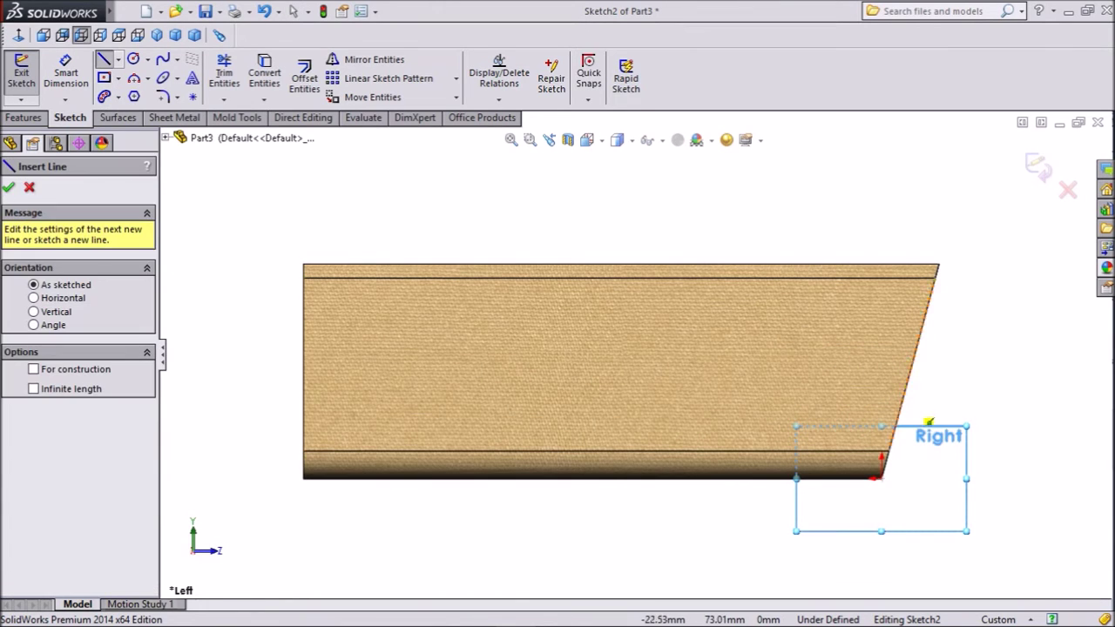
click(911, 364)
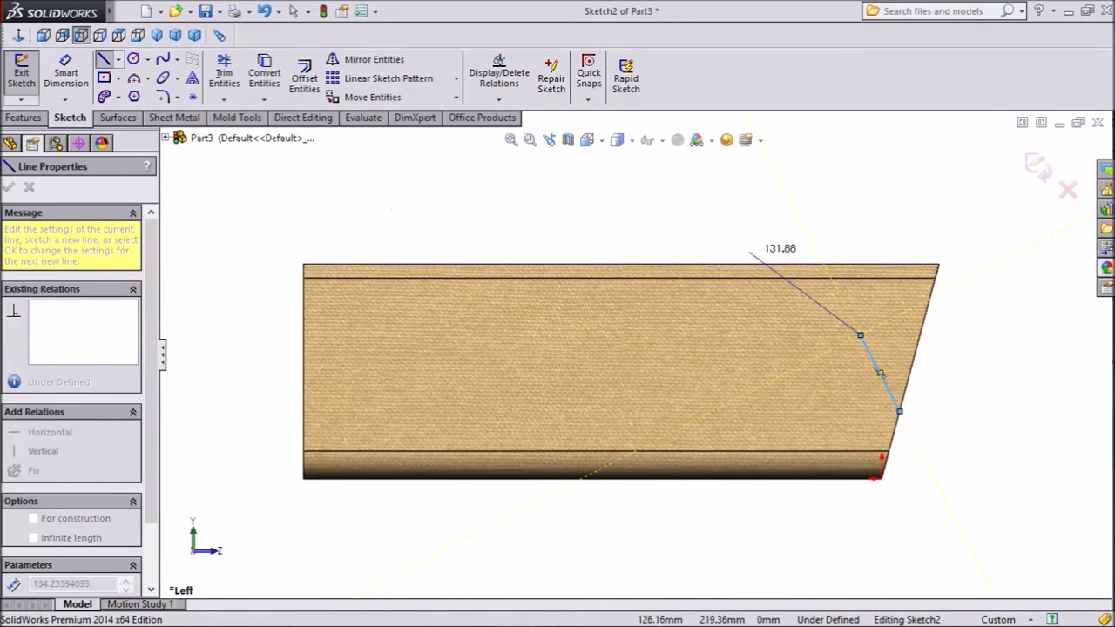
right_click(724, 122)
click(762, 130)
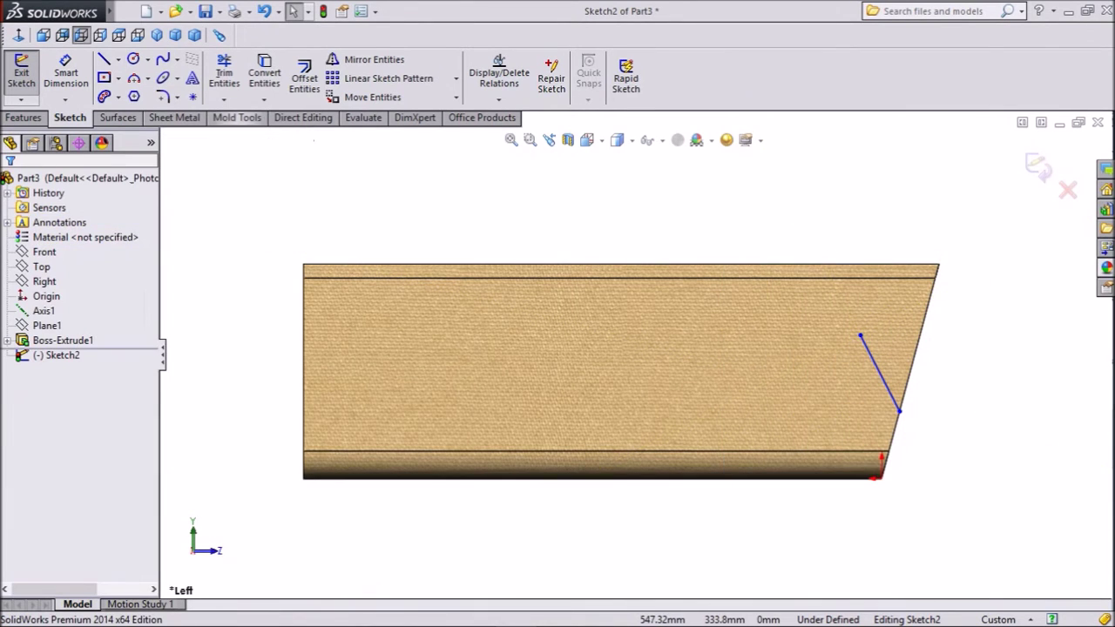
Step: Add a large three-point arc from the line's top end, bulging toward the top edge
click(147, 78)
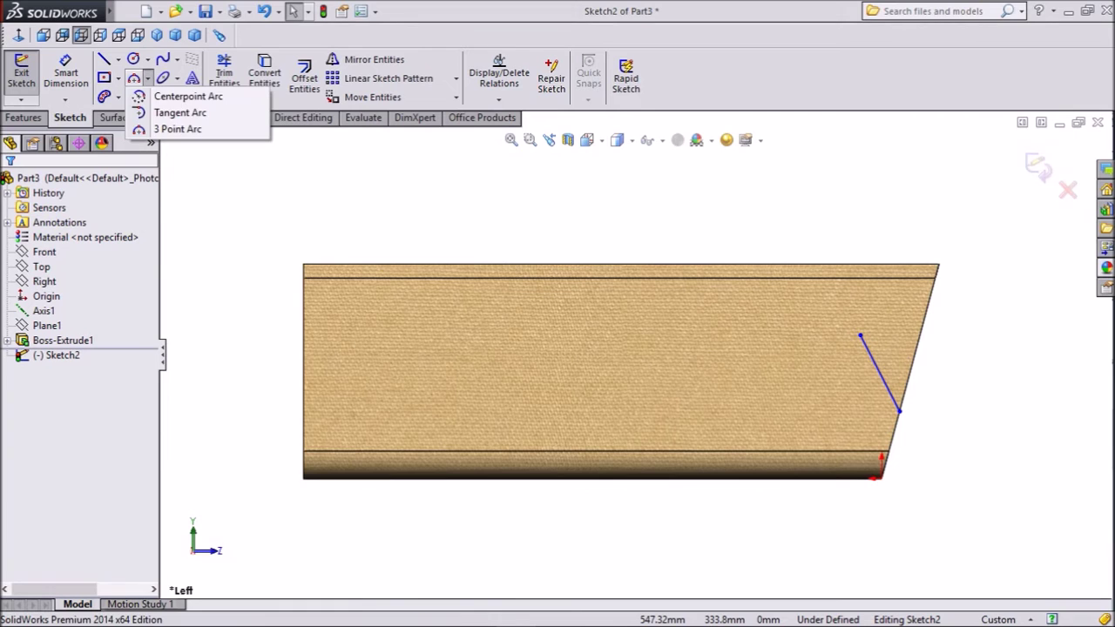
click(170, 128)
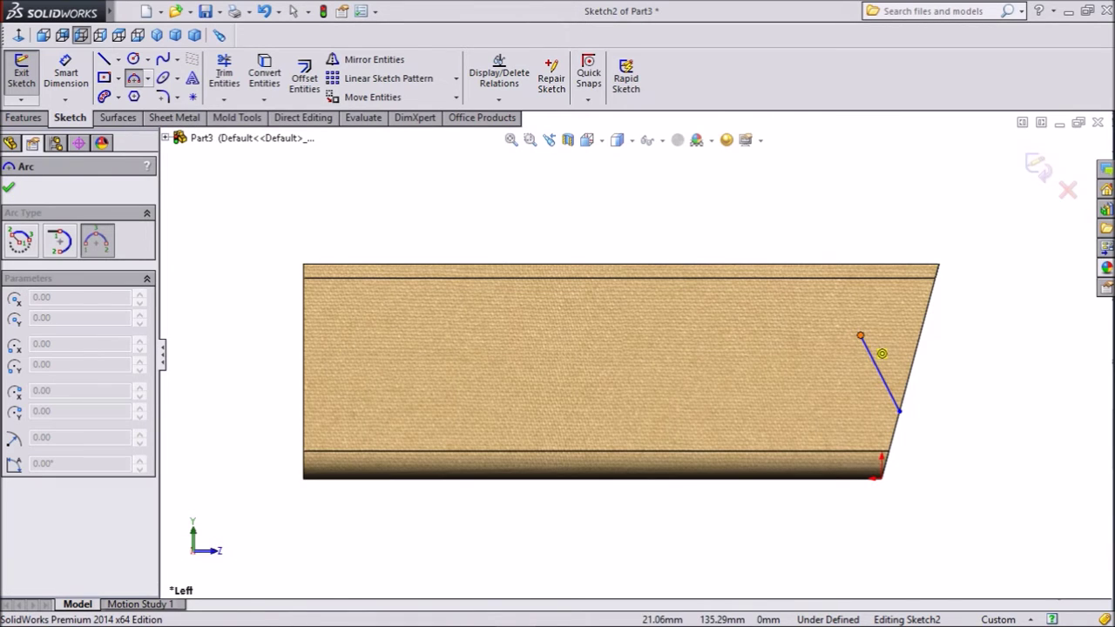
click(860, 336)
click(641, 312)
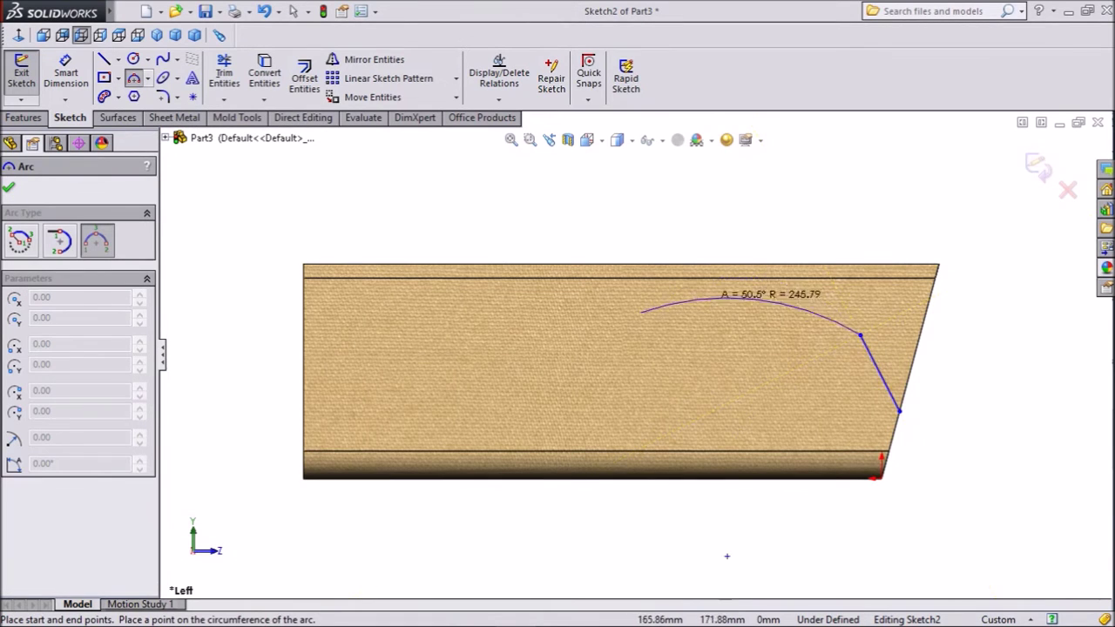
click(755, 271)
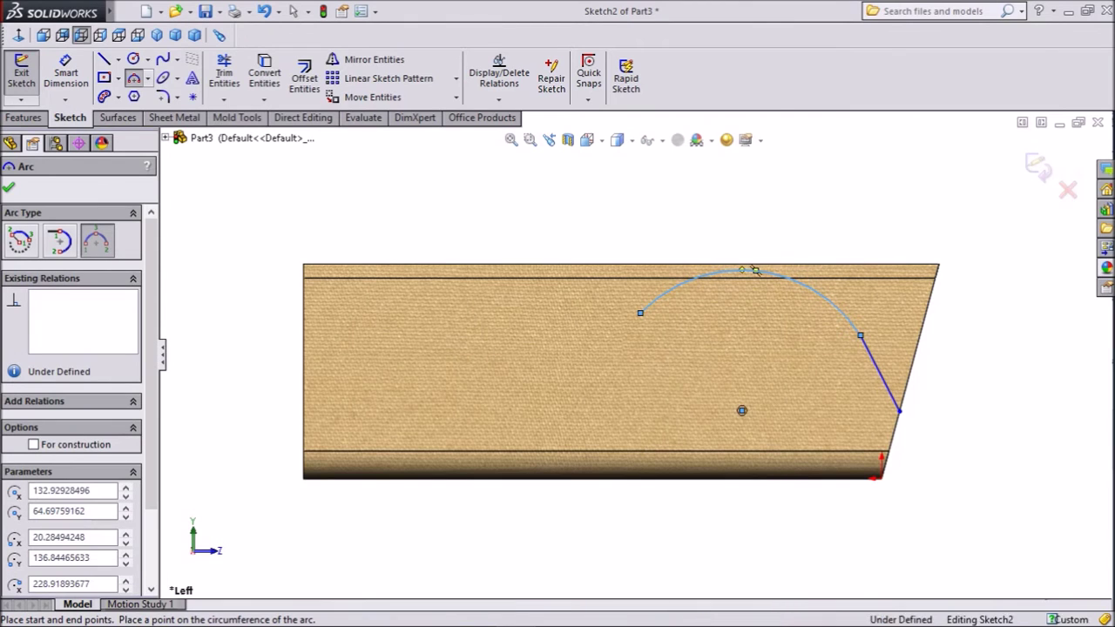
right_click(754, 271)
click(675, 169)
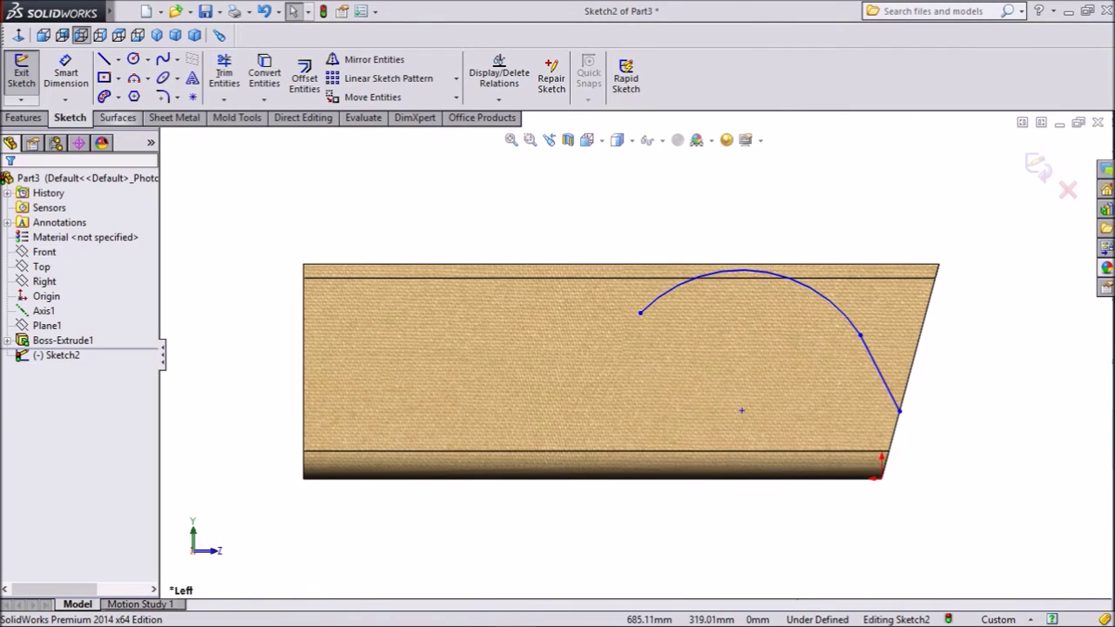
Step: Draw a spline sloping down from the arc's left end across the side face
click(162, 59)
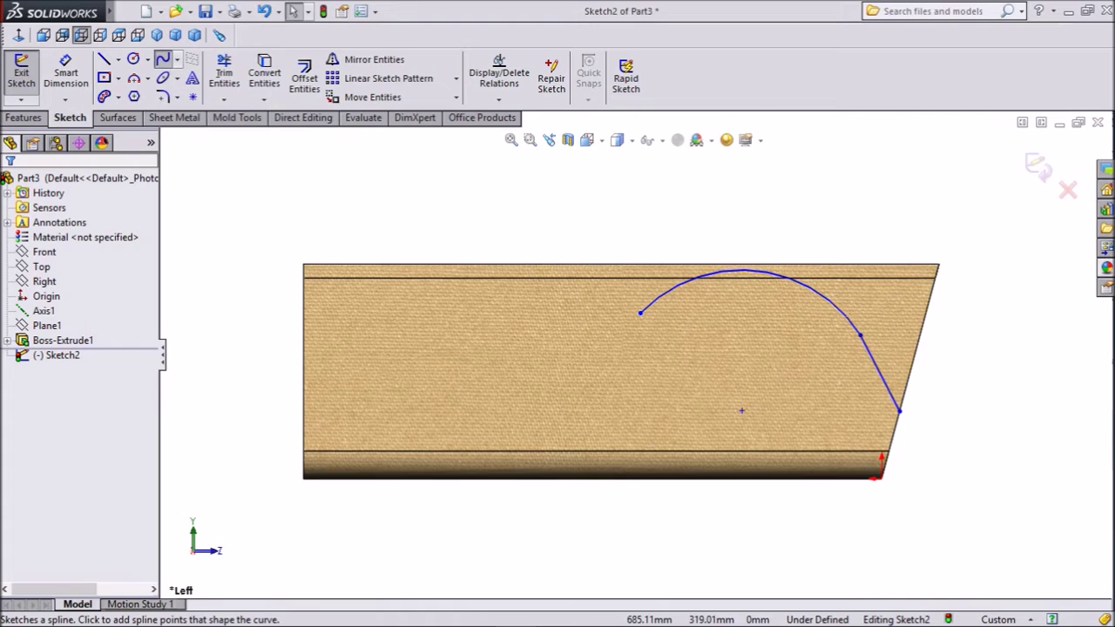
click(640, 312)
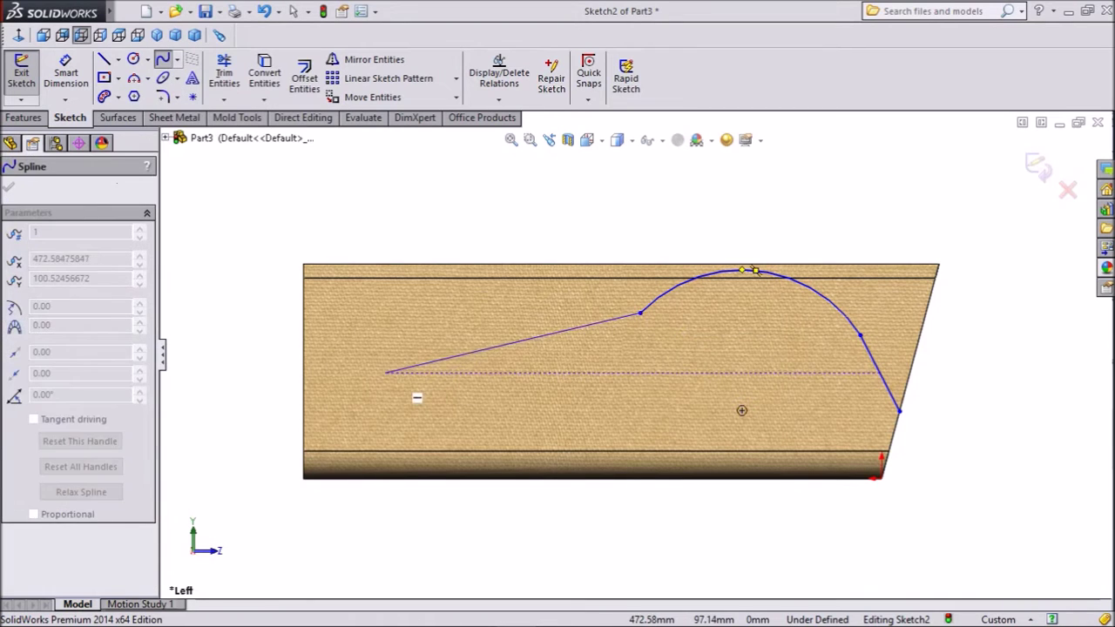
click(395, 378)
right_click(392, 150)
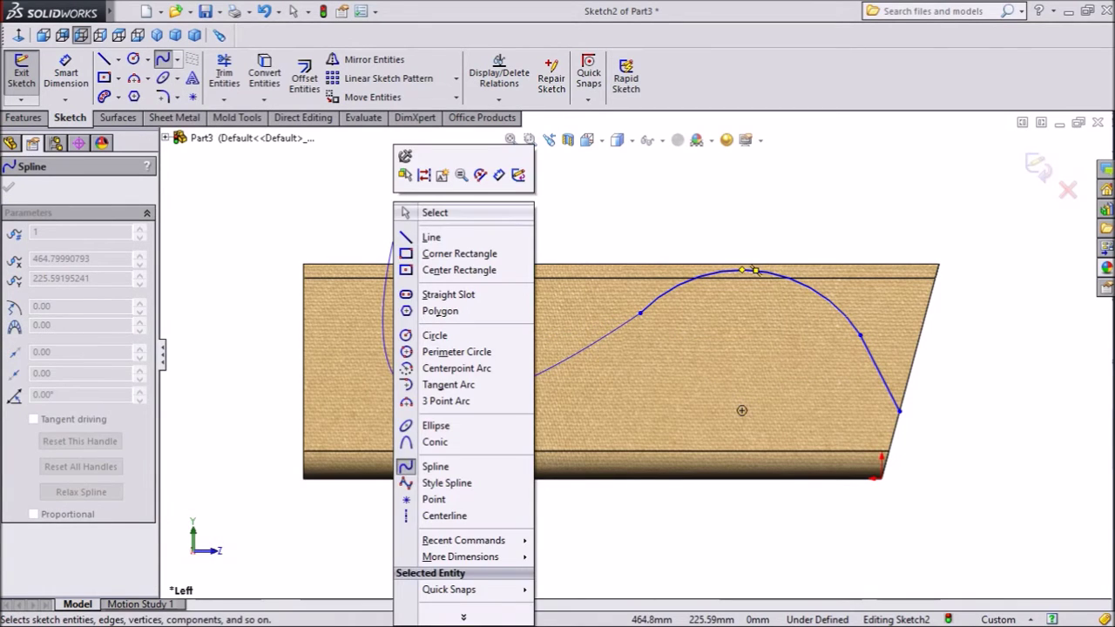
click(426, 214)
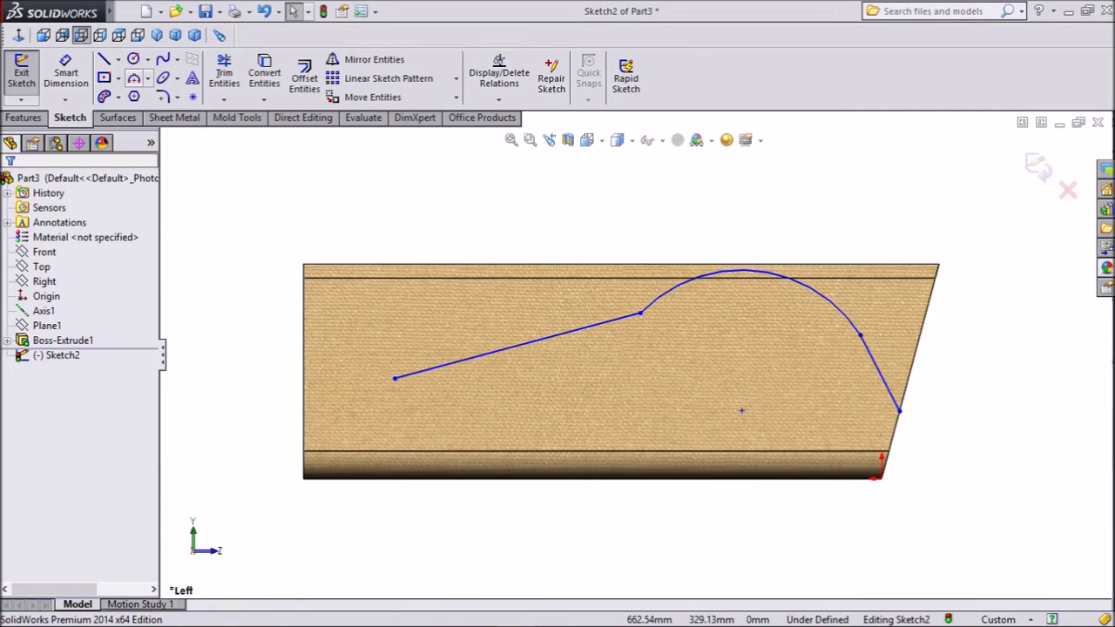
Step: Close the profile with a small upward-bulging three-point arc to the left edge
click(133, 78)
click(395, 378)
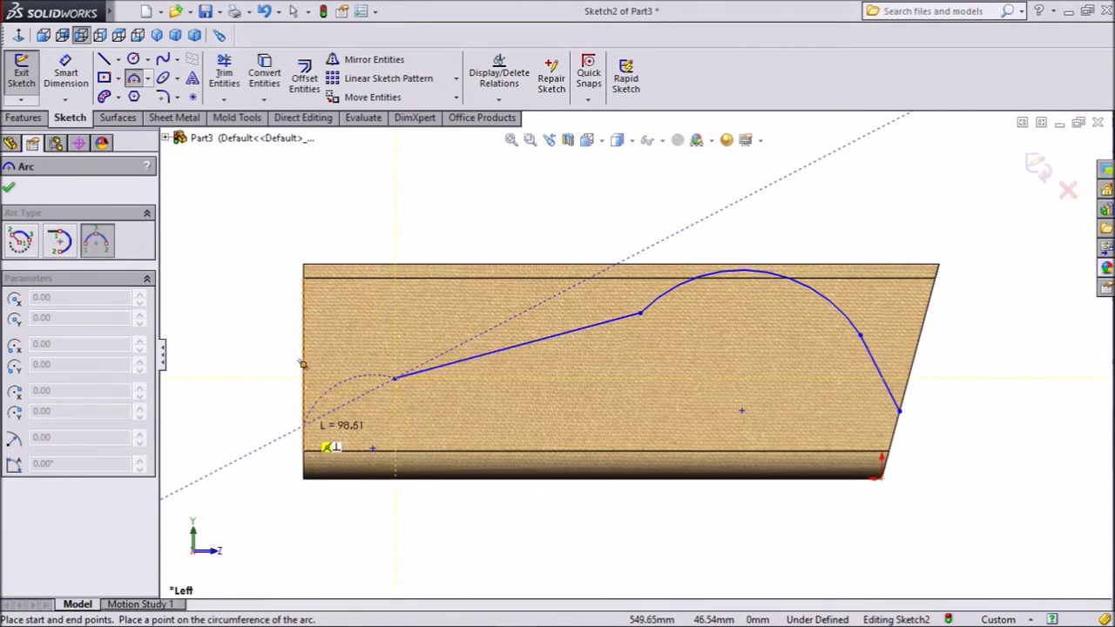
click(303, 426)
click(336, 375)
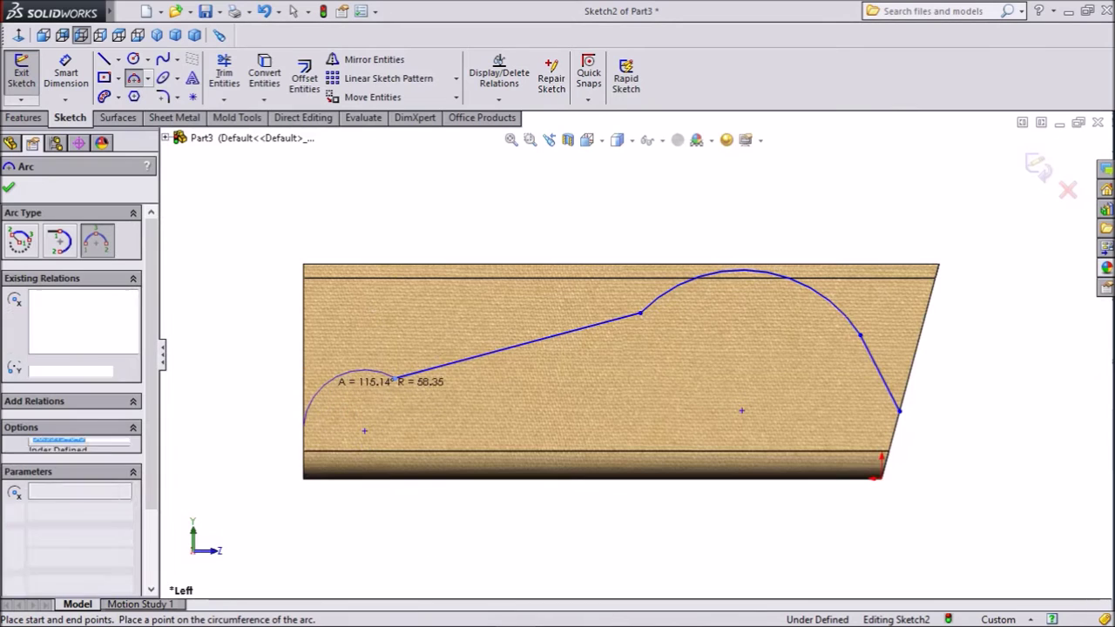
right_click(336, 376)
click(262, 172)
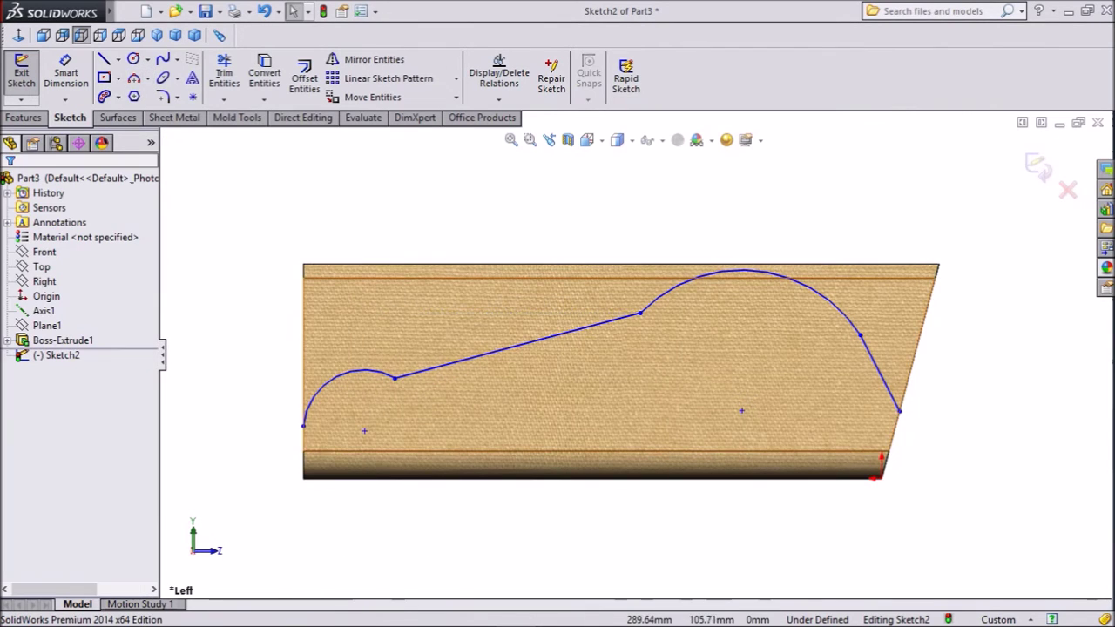
scroll(568, 326, down, 2)
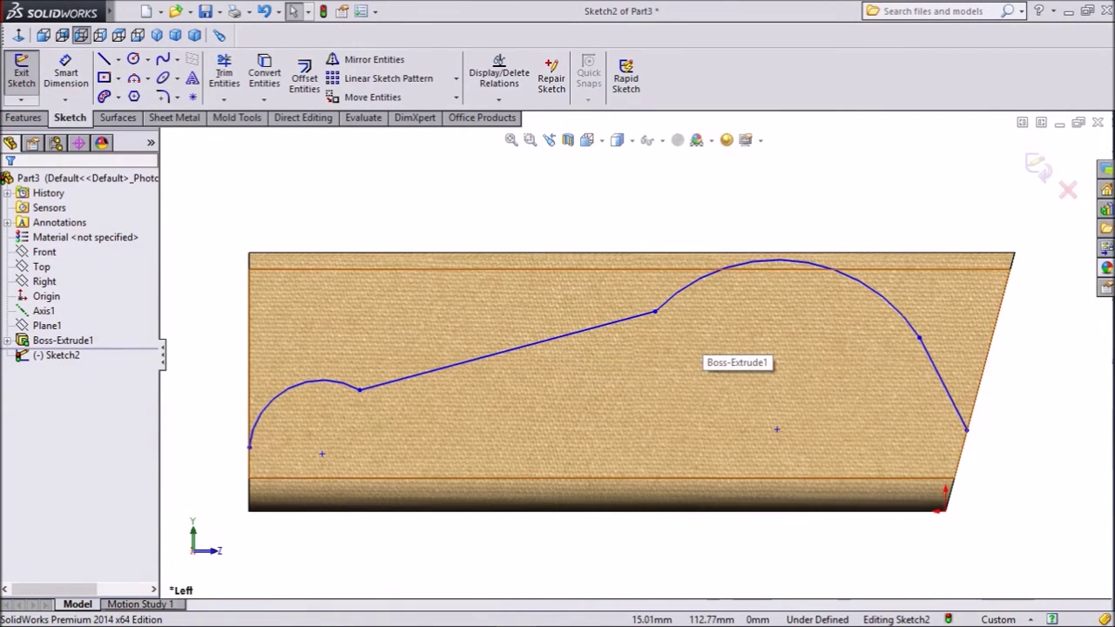
Step: Make the large arc tangent to the slanted line, and the spline tangent to both arcs
click(943, 384)
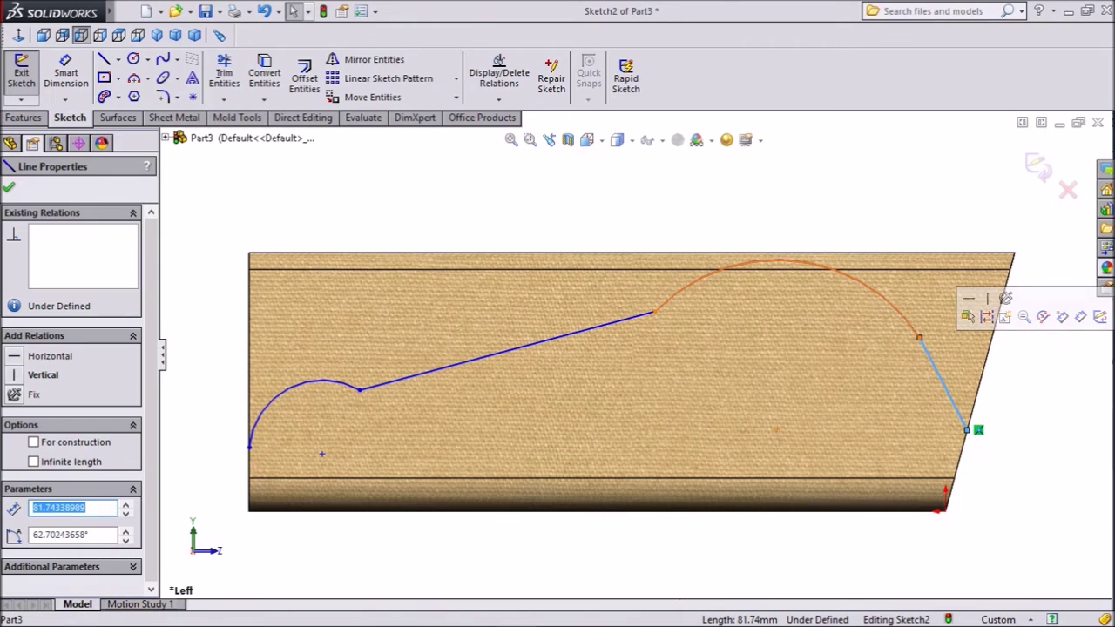
ctrl+click(888, 301)
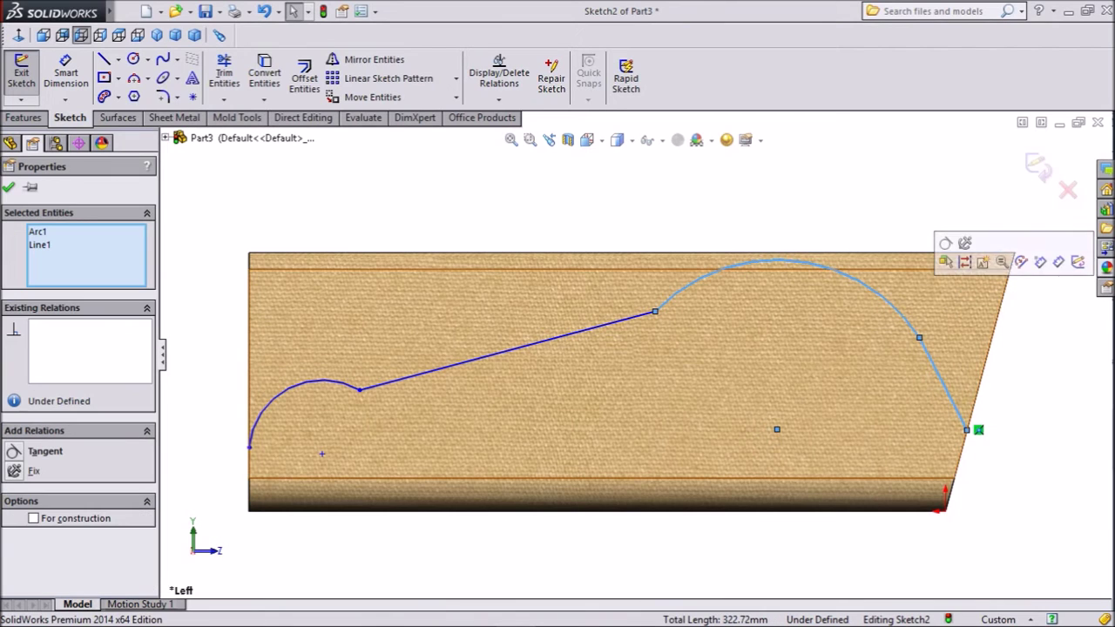
click(947, 262)
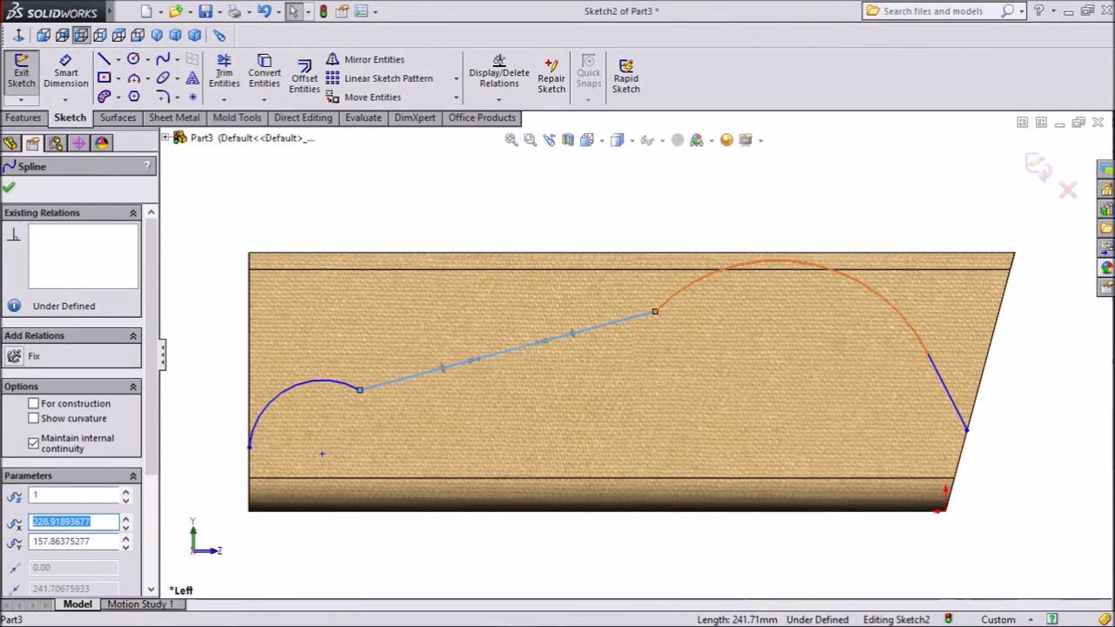
ctrl+click(923, 357)
click(715, 246)
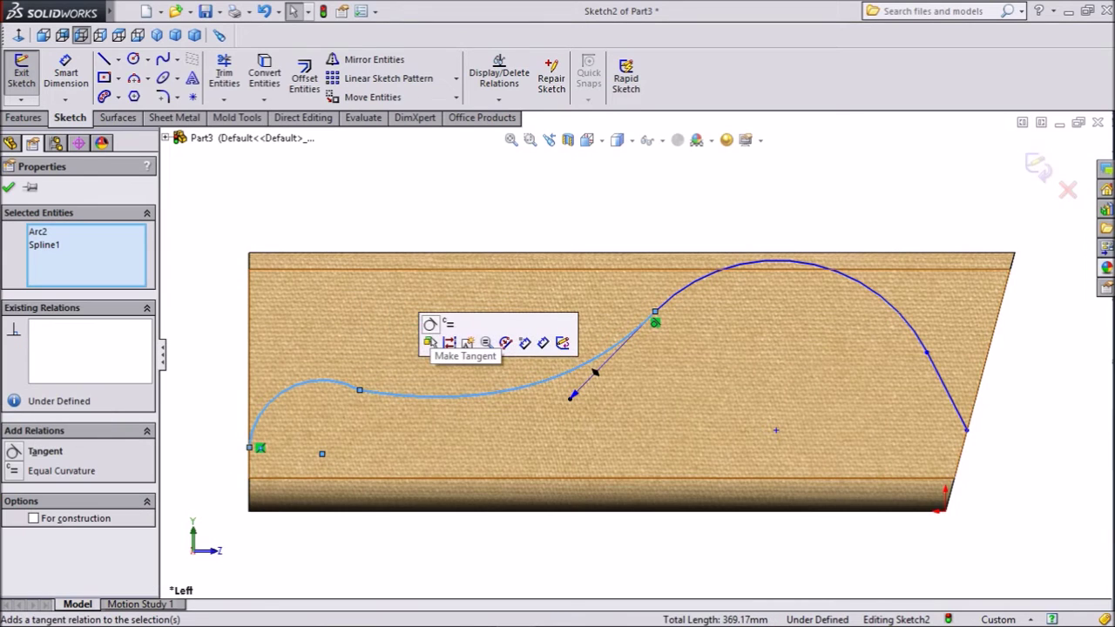
click(428, 341)
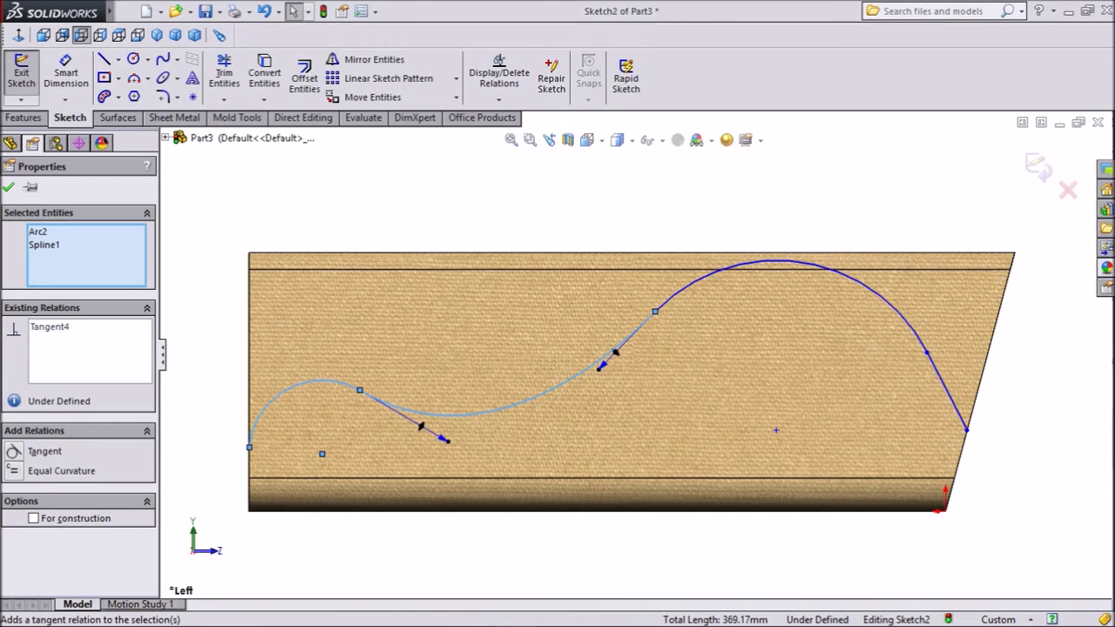
key(Escape)
Step: Dimension the profile's end heights: 5 mm on the left, 100 mm on the right
key(d)
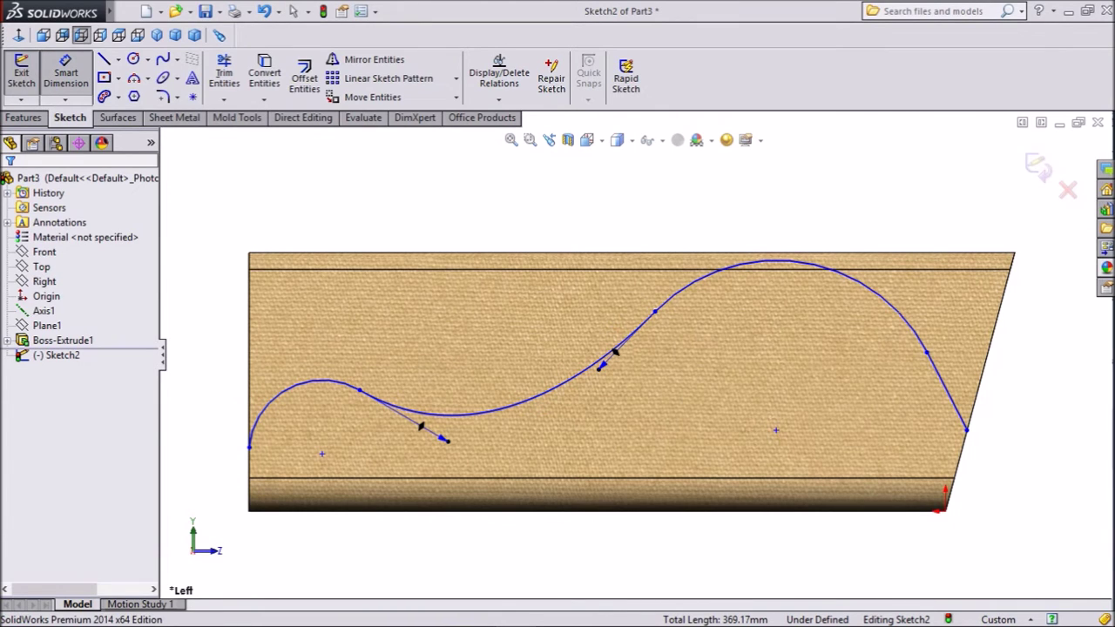
click(249, 447)
click(249, 510)
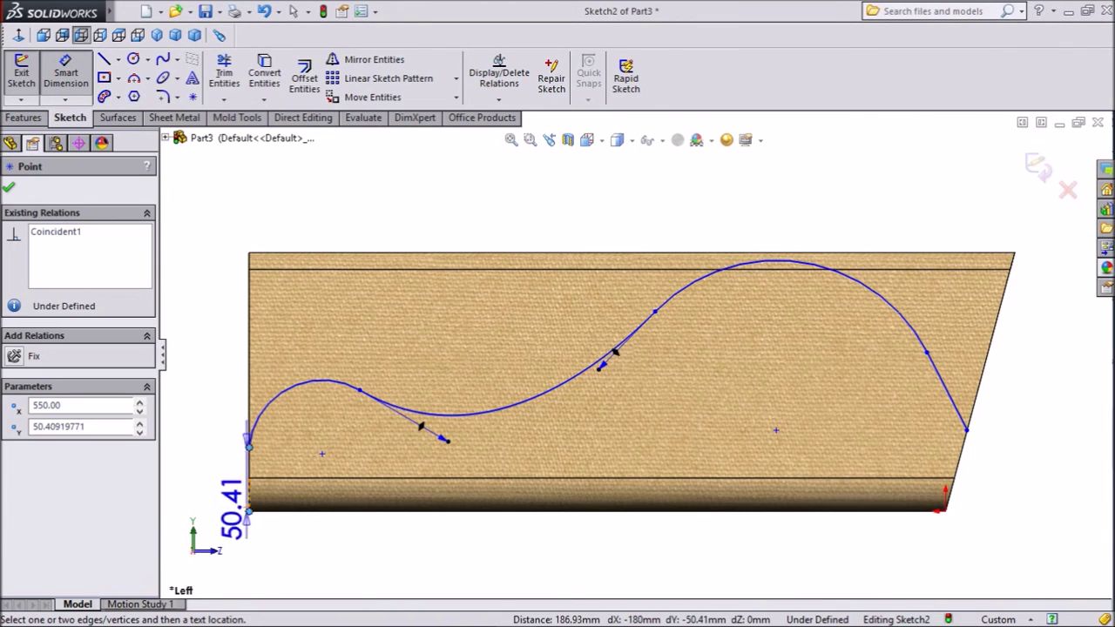
click(213, 474)
text(5)
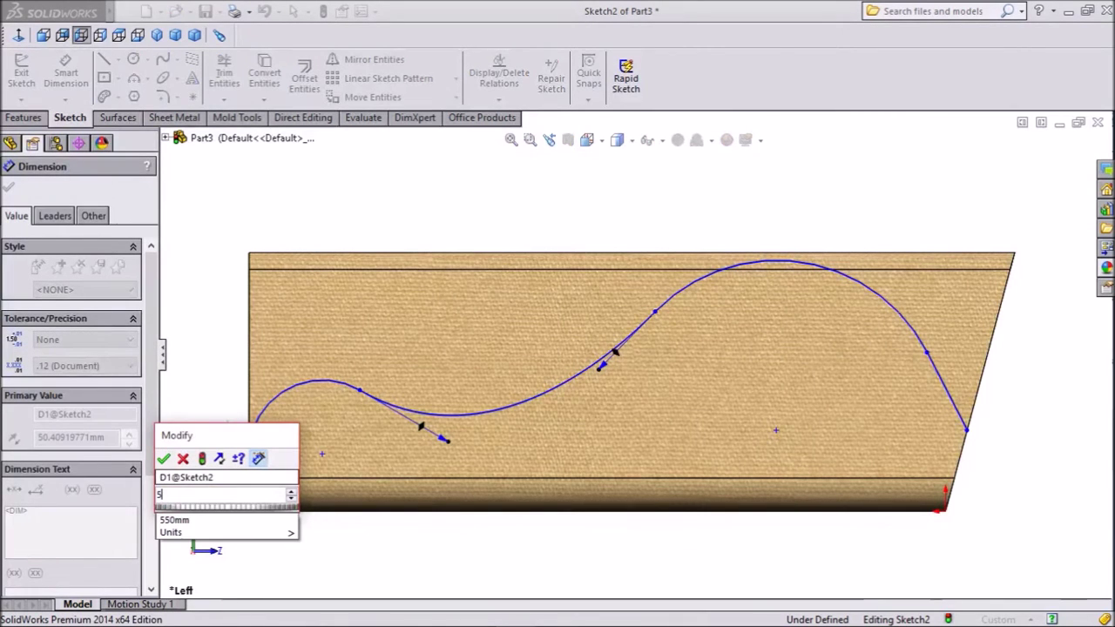
key(Return)
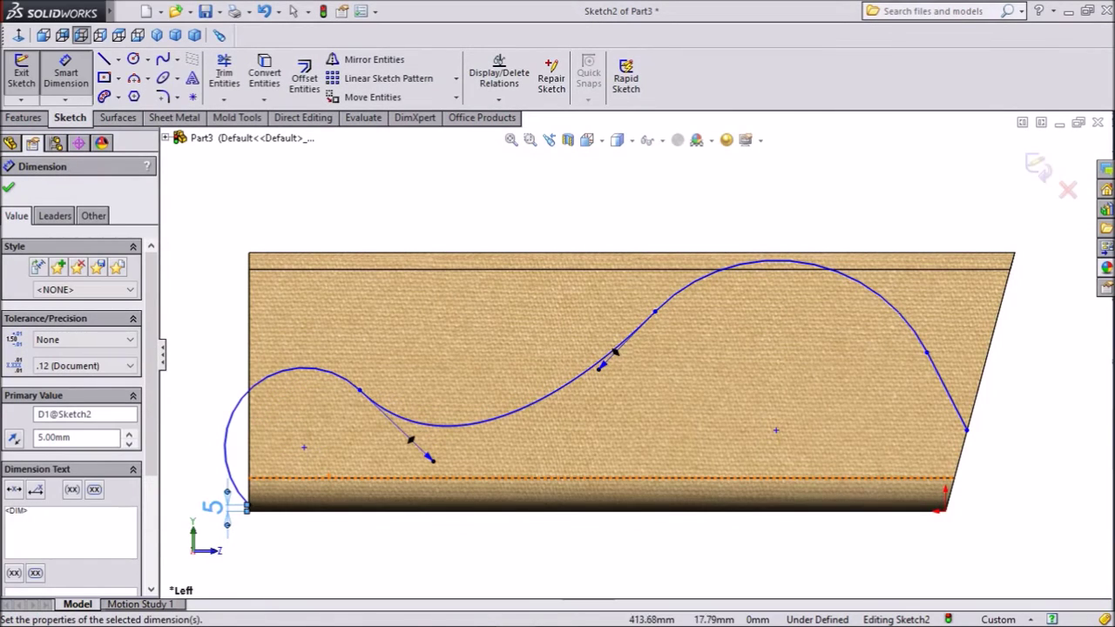
click(965, 430)
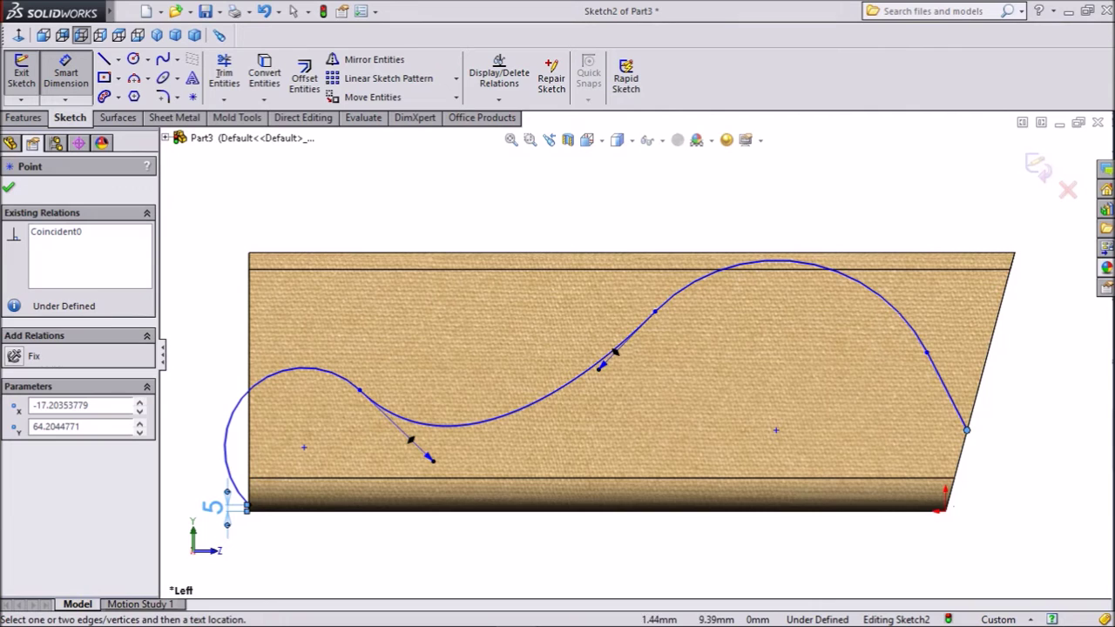
click(945, 510)
click(1028, 470)
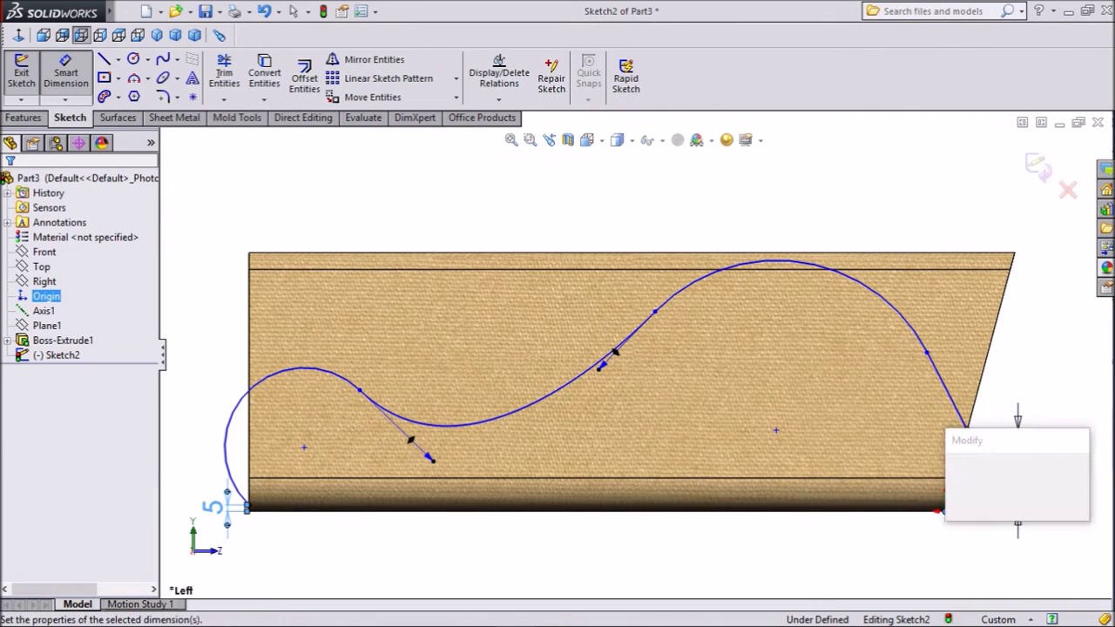
text(100)
key(Return)
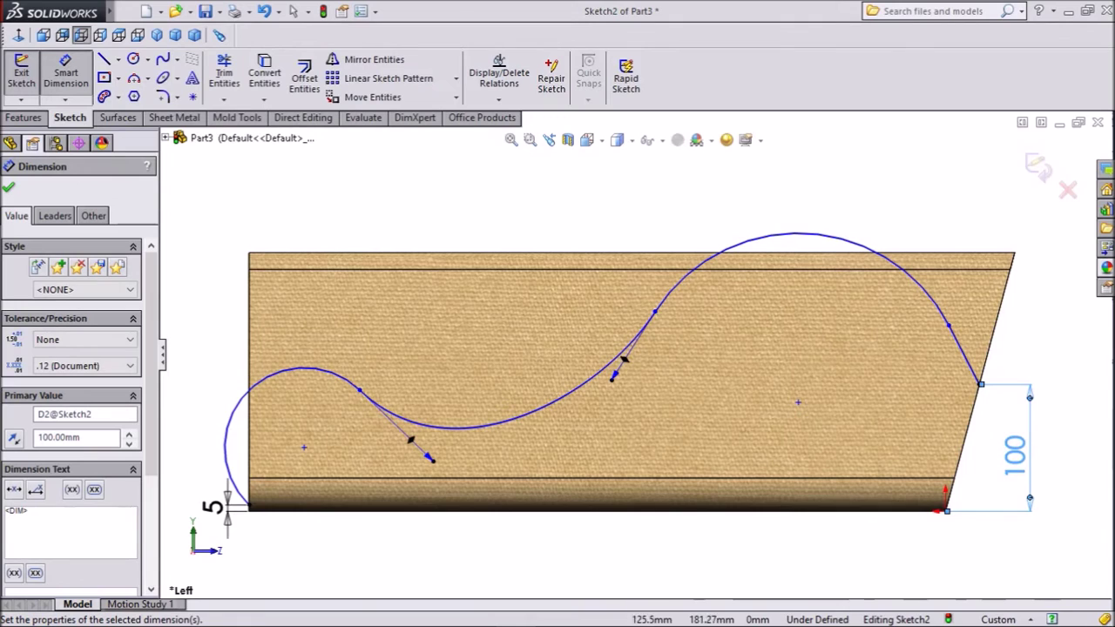
click(8, 187)
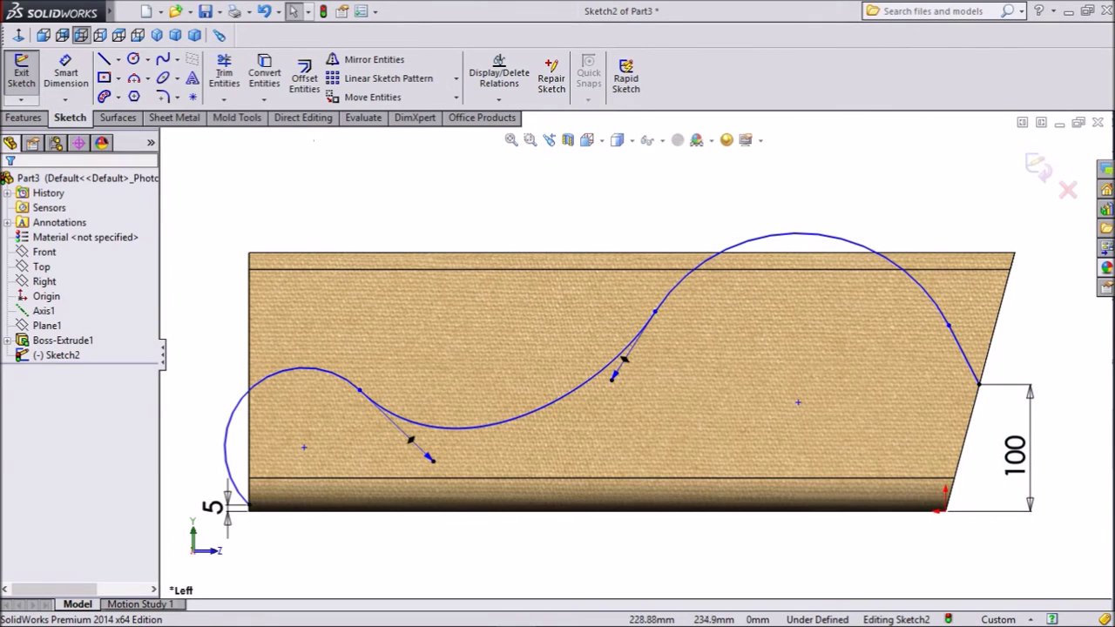
Step: Make the top arc tangent to the part's top edge
click(879, 248)
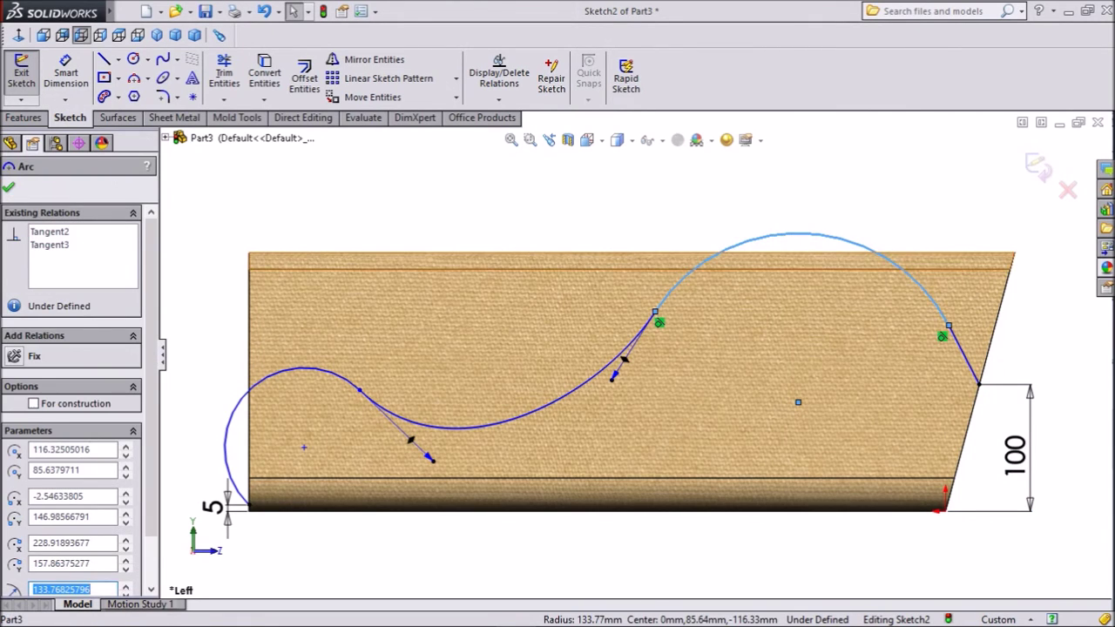
ctrl+click(779, 253)
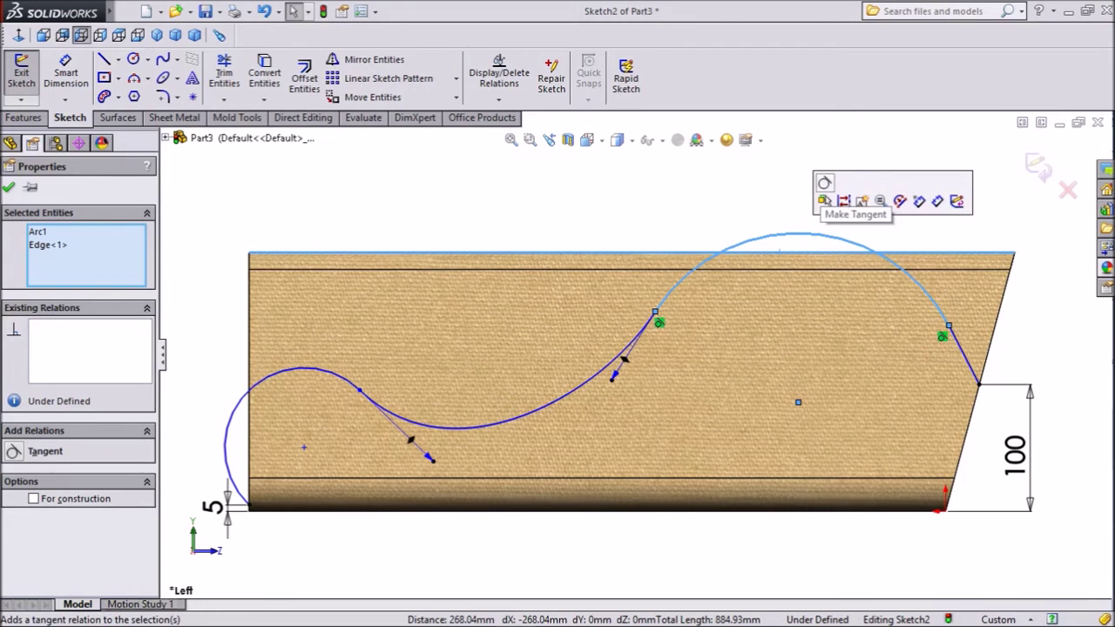
click(824, 201)
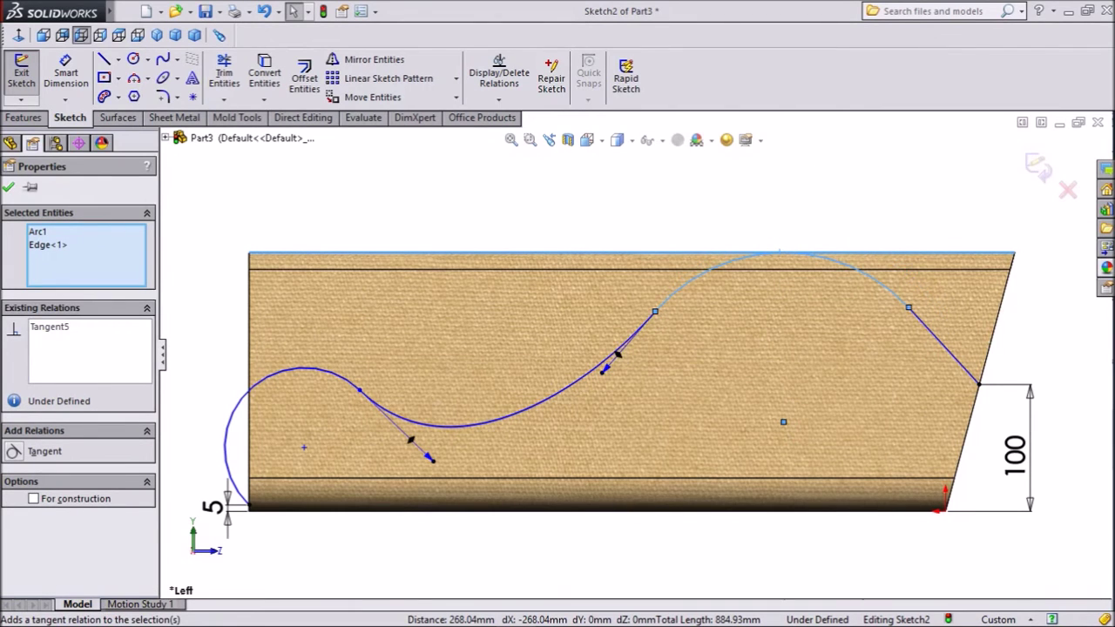
key(Escape)
click(65, 73)
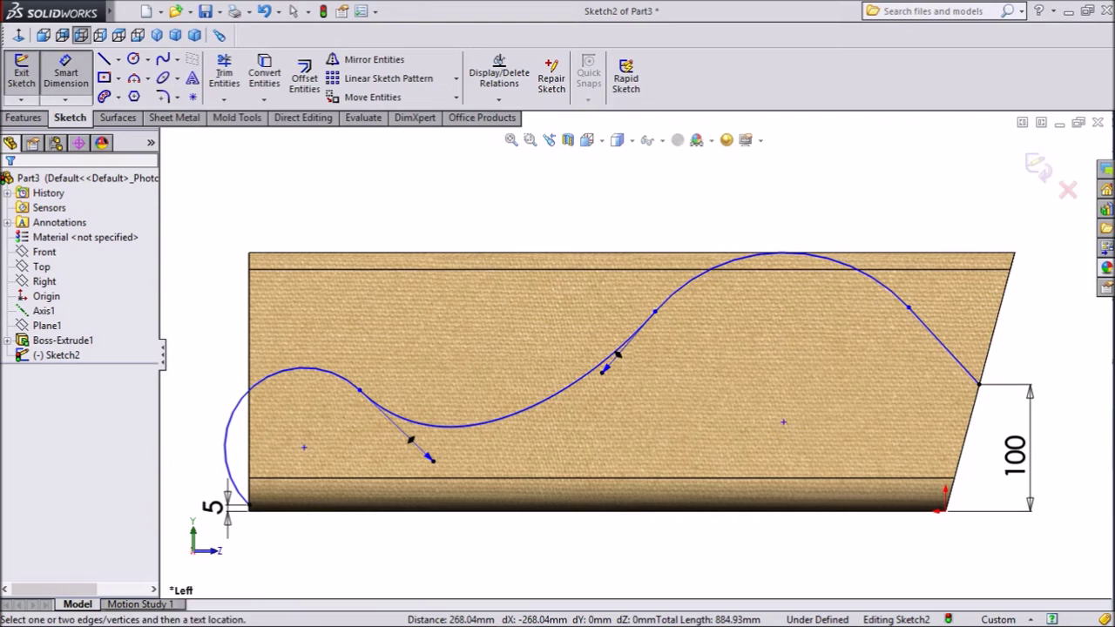
Step: Dimension the top arc R200 and the left arc R75
click(753, 255)
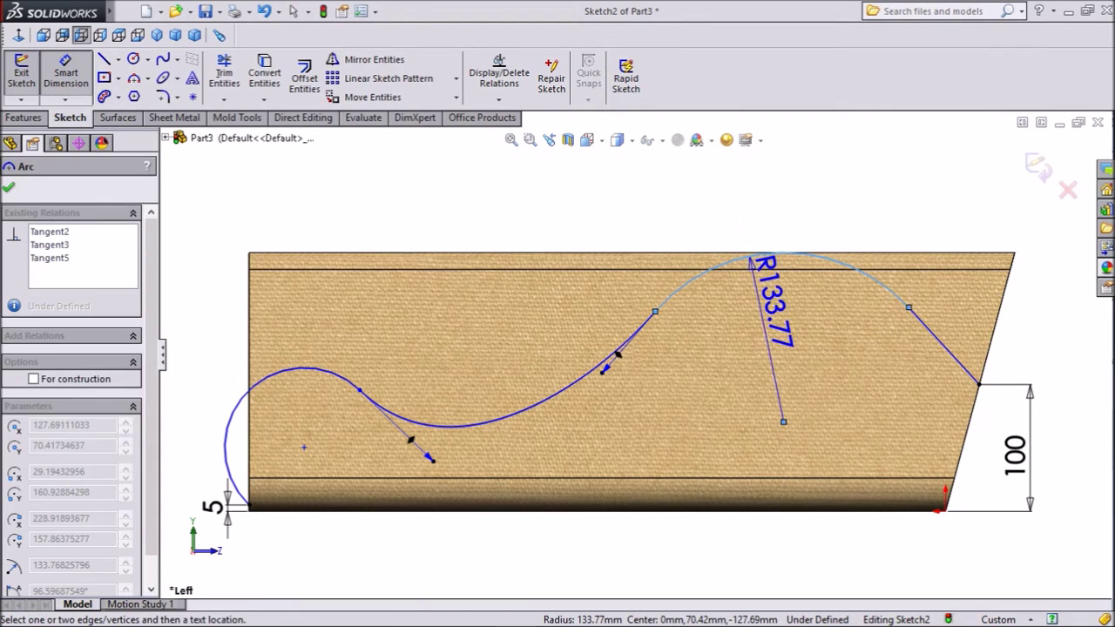
click(771, 301)
text(200)
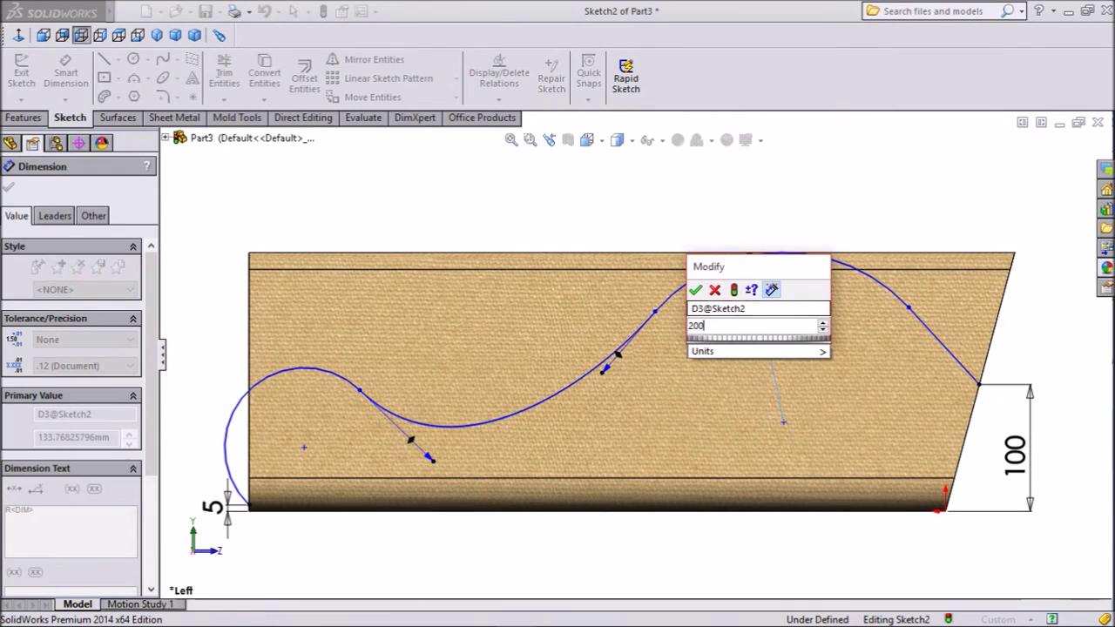
key(Return)
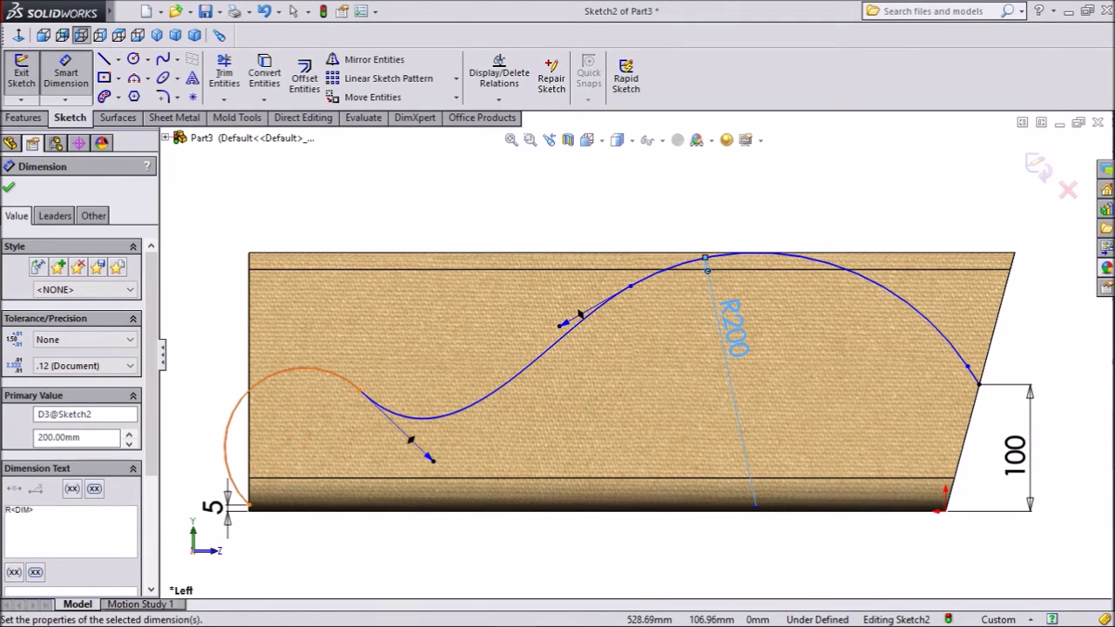
click(241, 383)
click(248, 370)
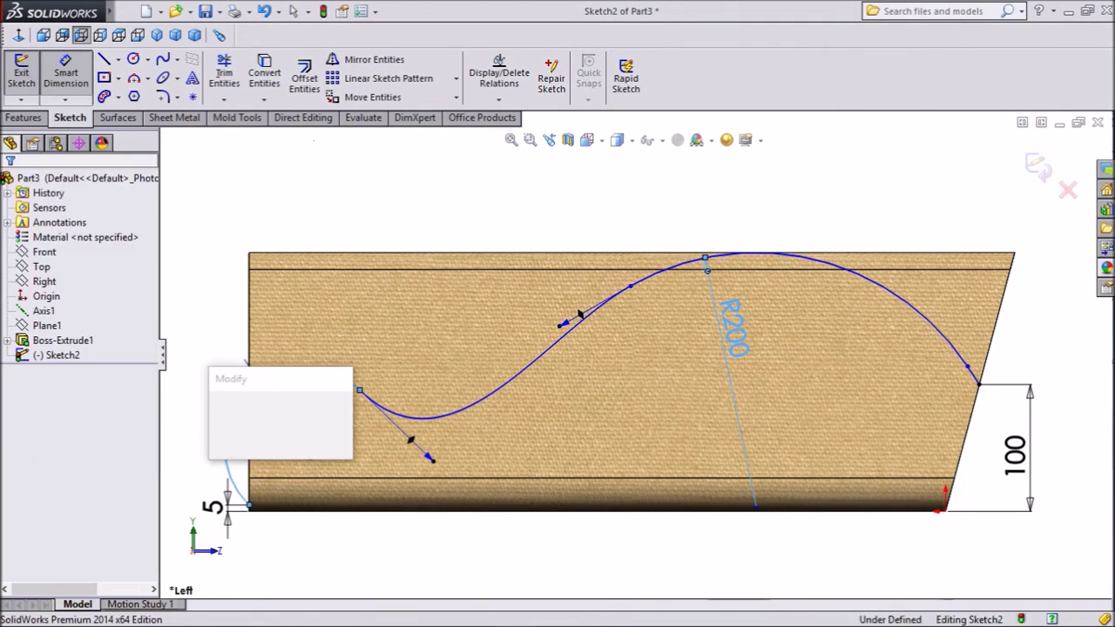
text(75)
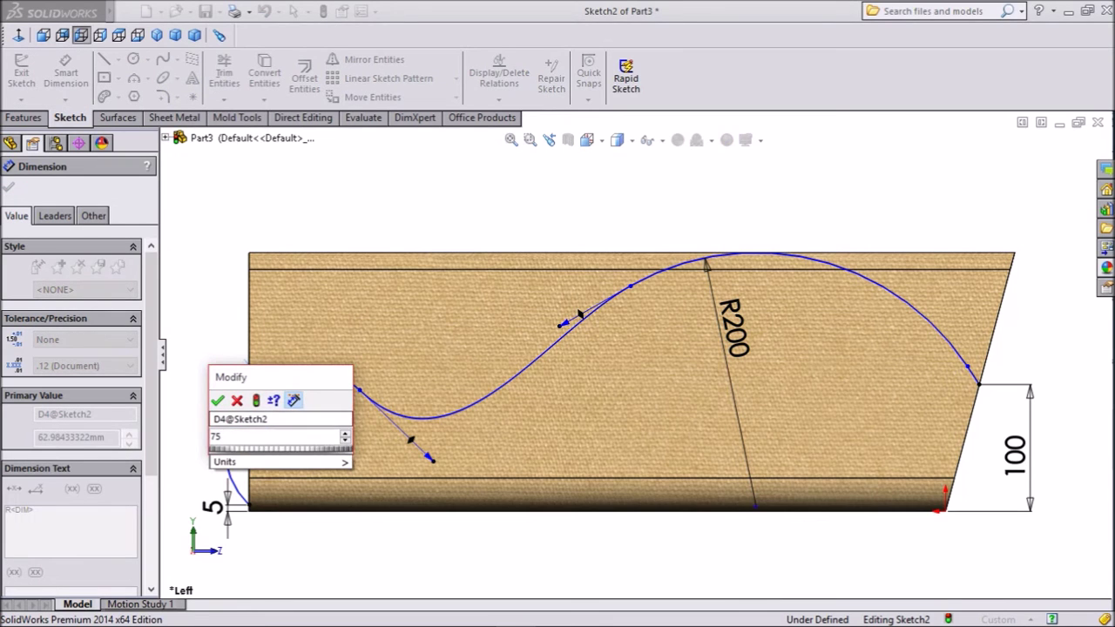
key(Return)
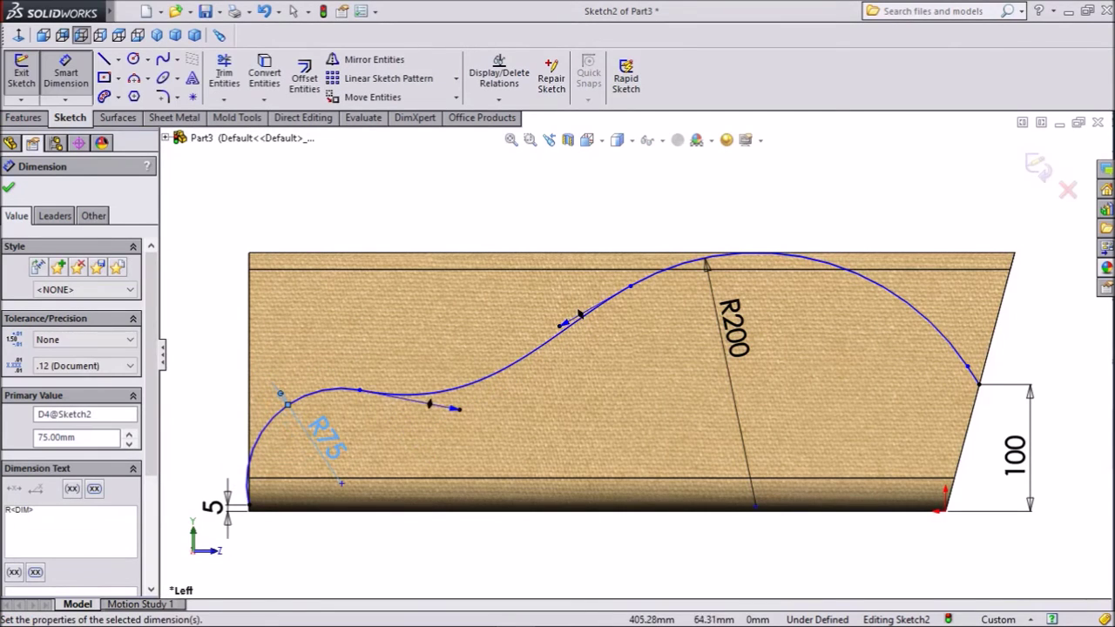
scroll(346, 430, down, 2)
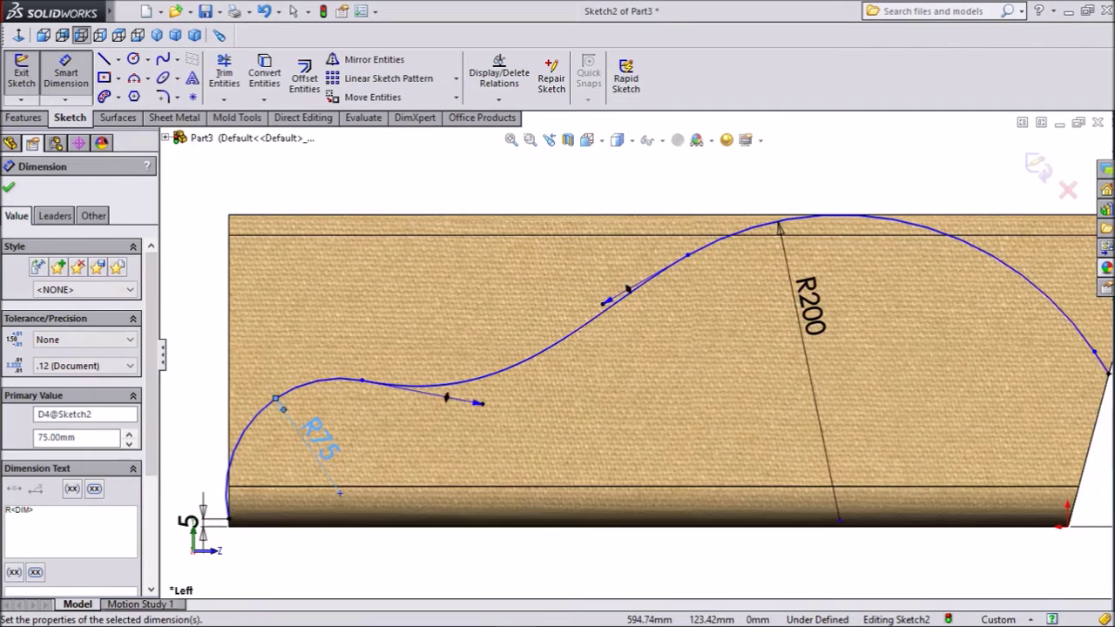
Step: Set the spline handle near the left arc to horizontal
key(Escape)
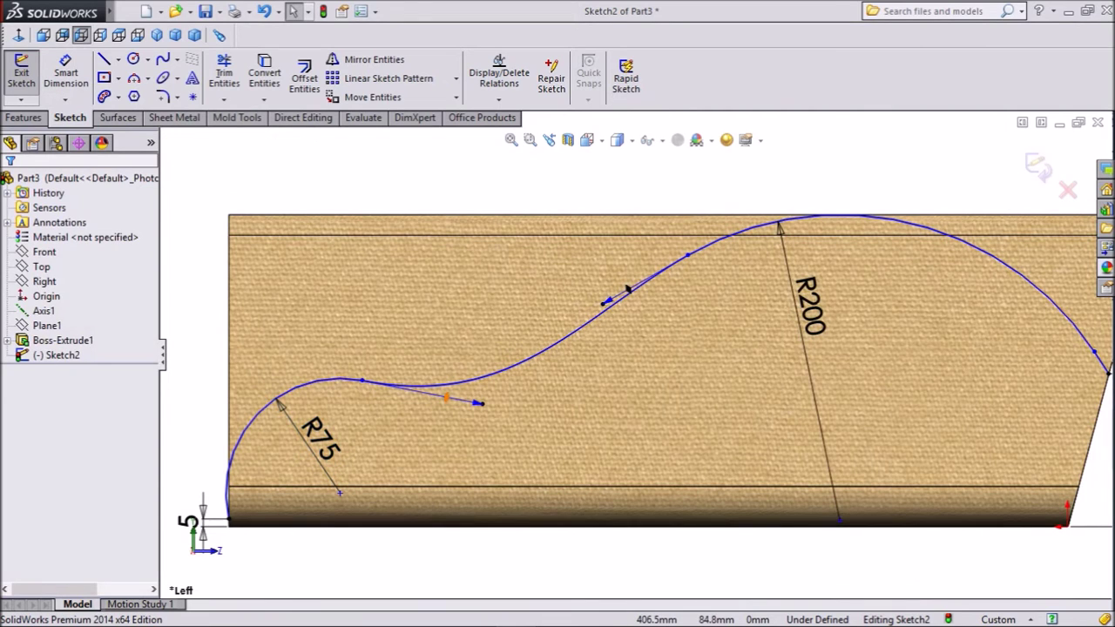
click(627, 289)
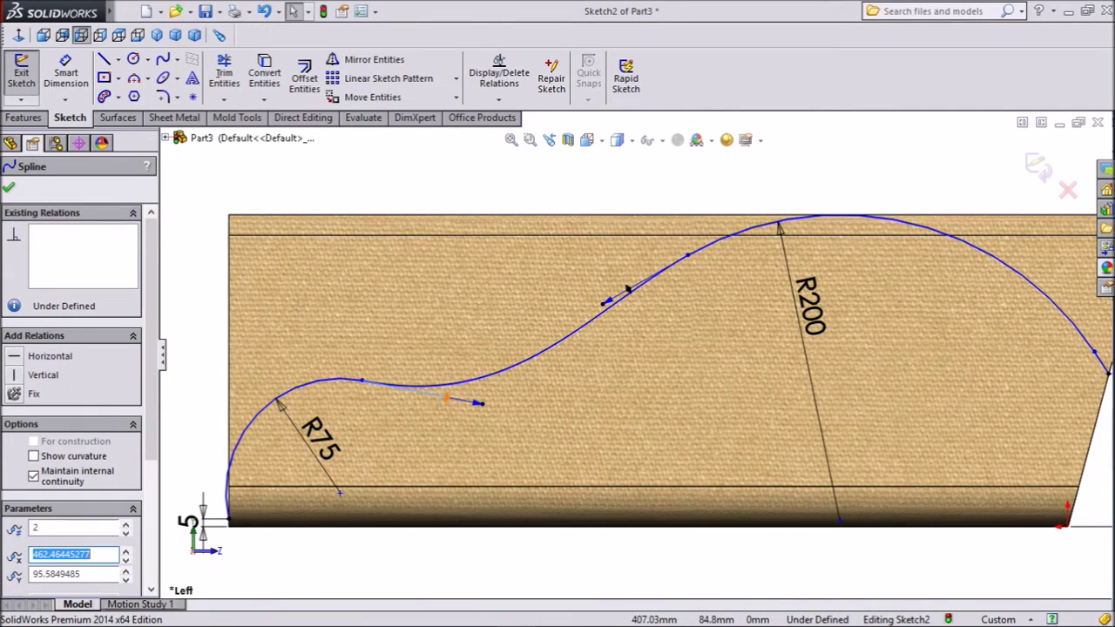
click(44, 355)
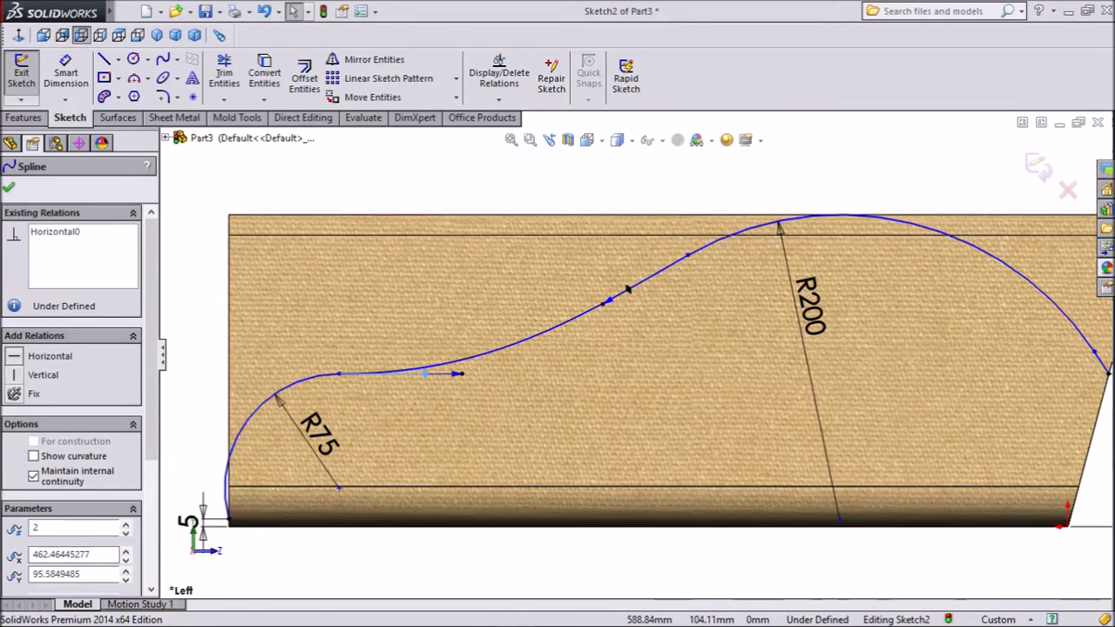
click(9, 187)
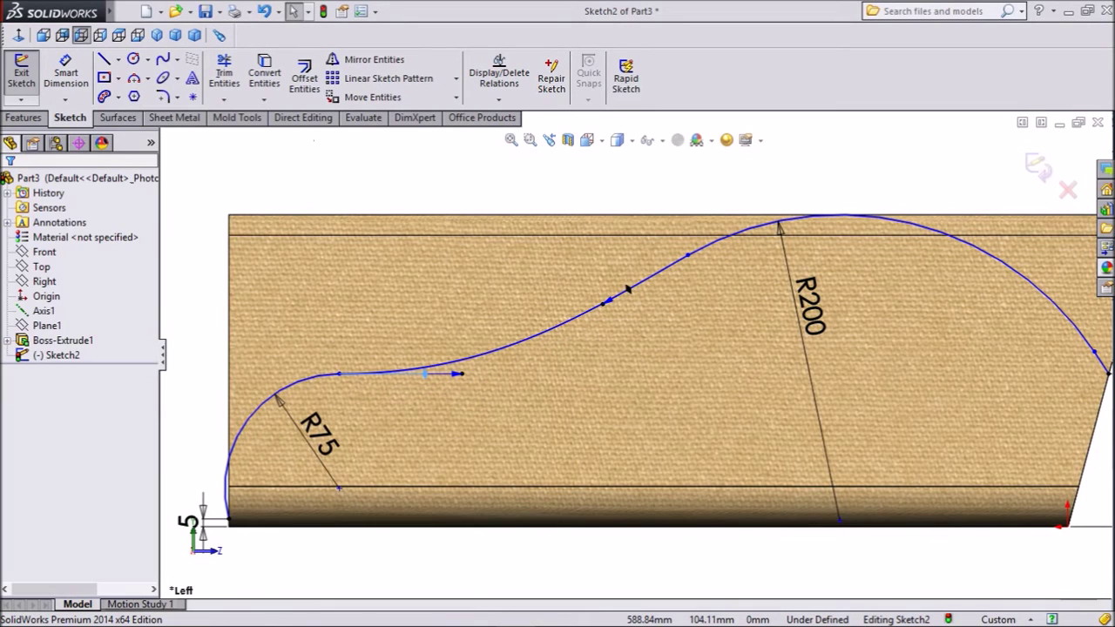
Step: Make the R75 arc tangent to the part's left edge and fit the sketch in view
click(296, 382)
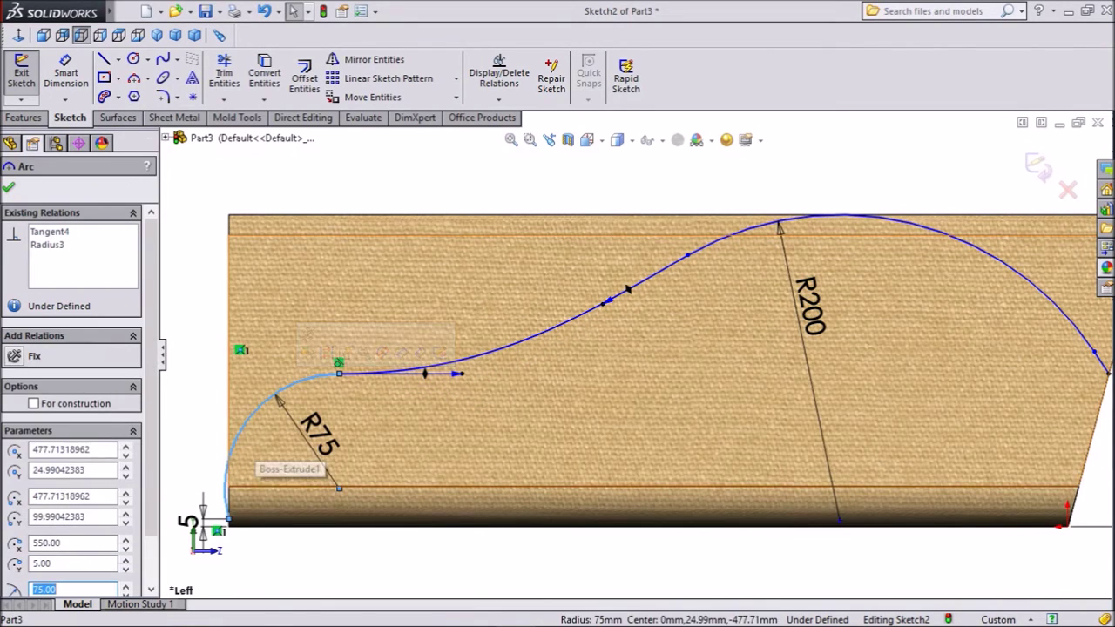
ctrl+click(229, 380)
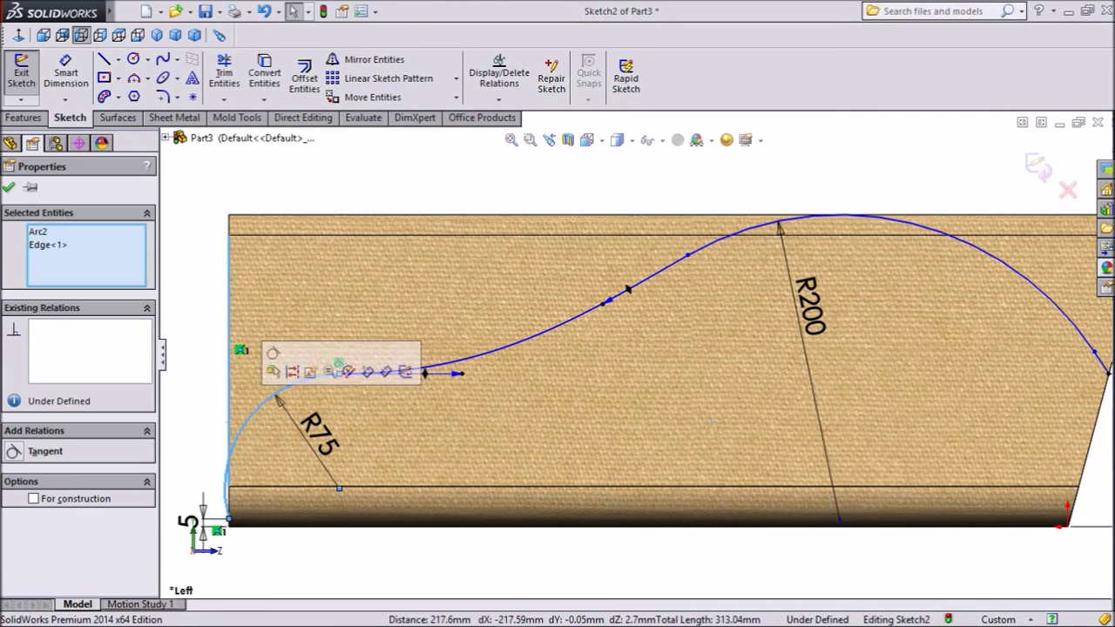
click(273, 372)
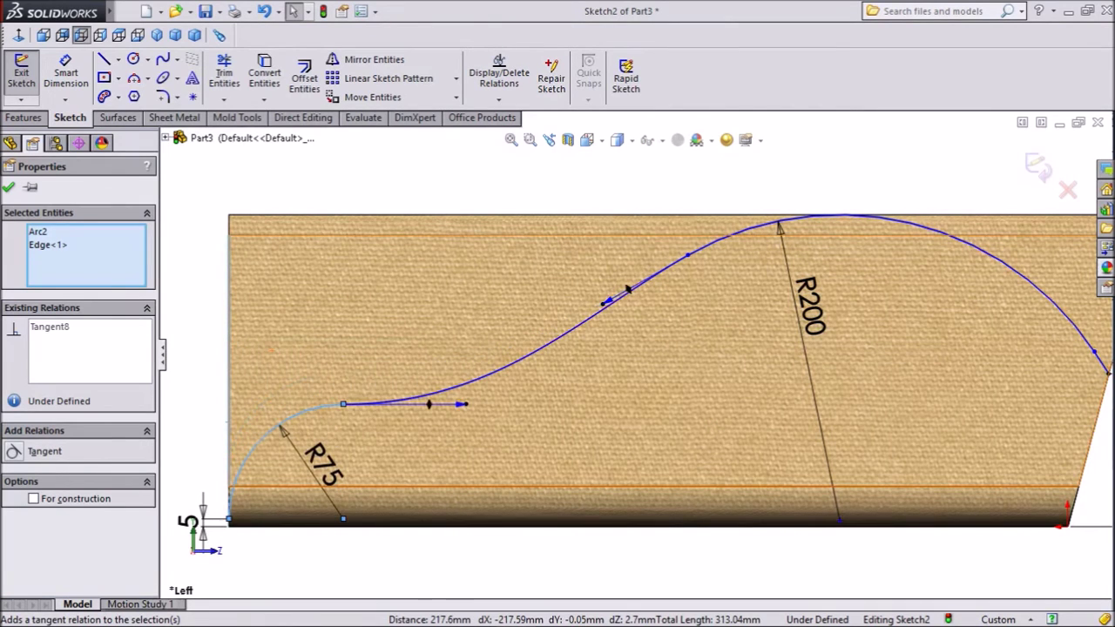
key(Escape)
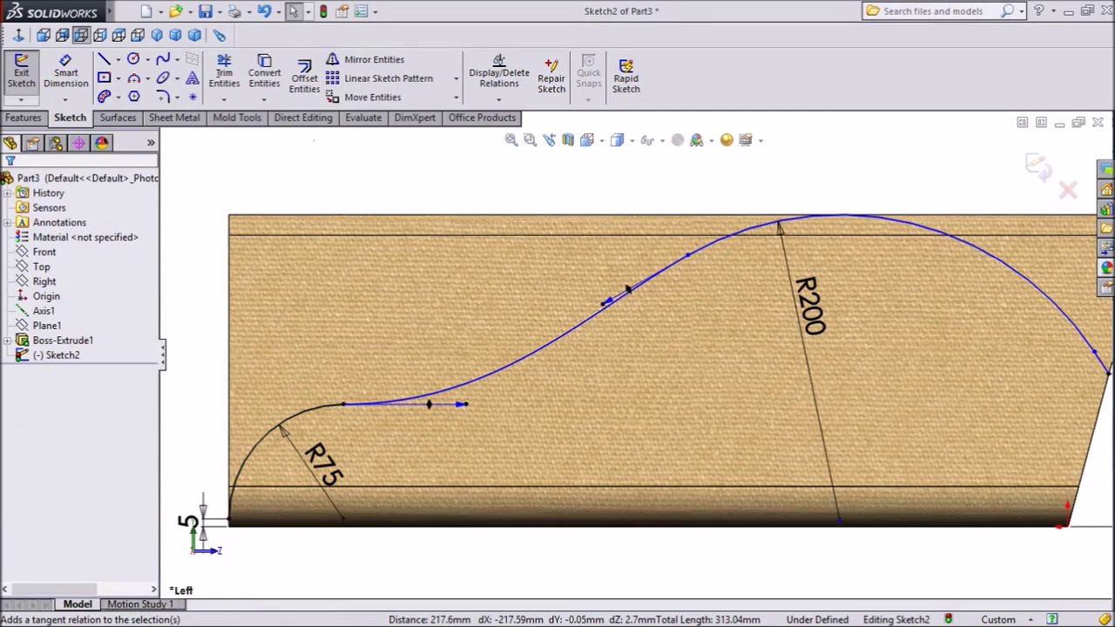
key(f)
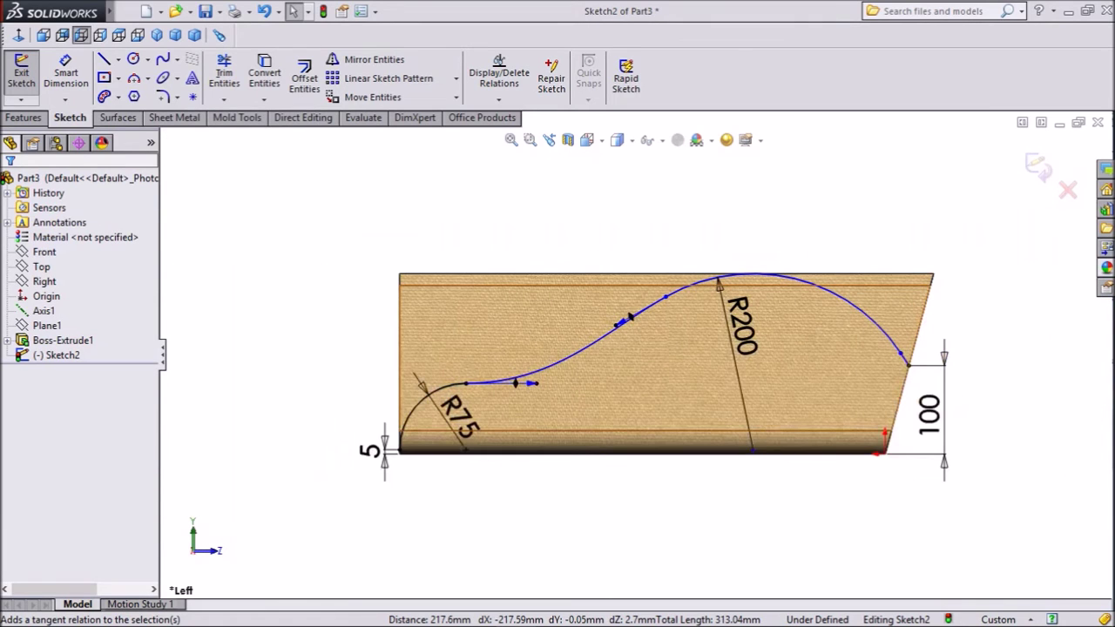
scroll(627, 317, down, 2)
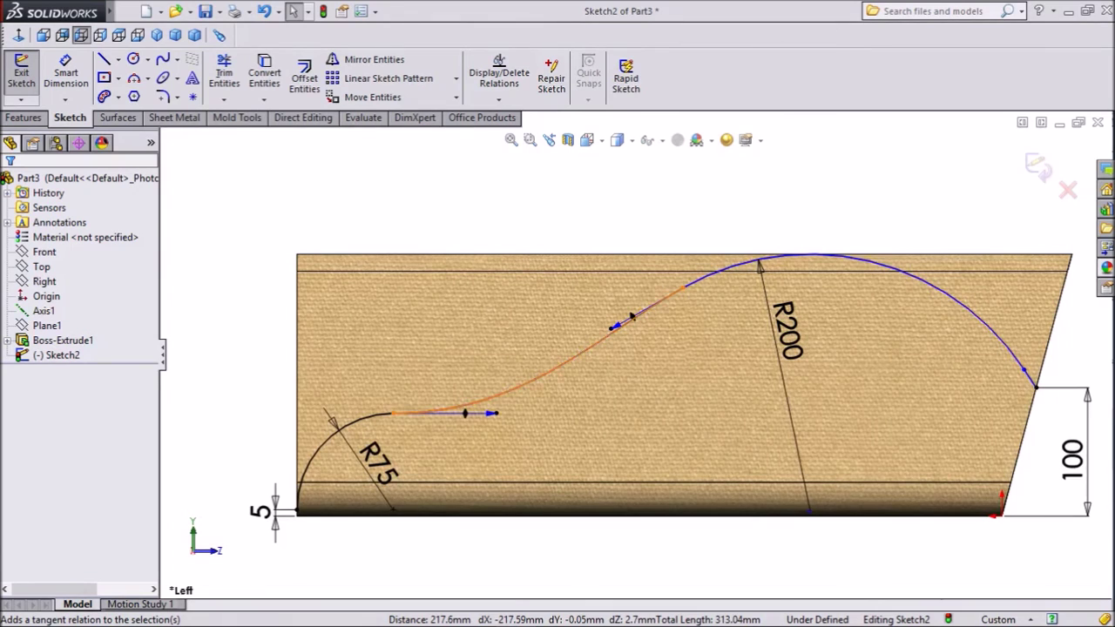
scroll(634, 357, up, 2)
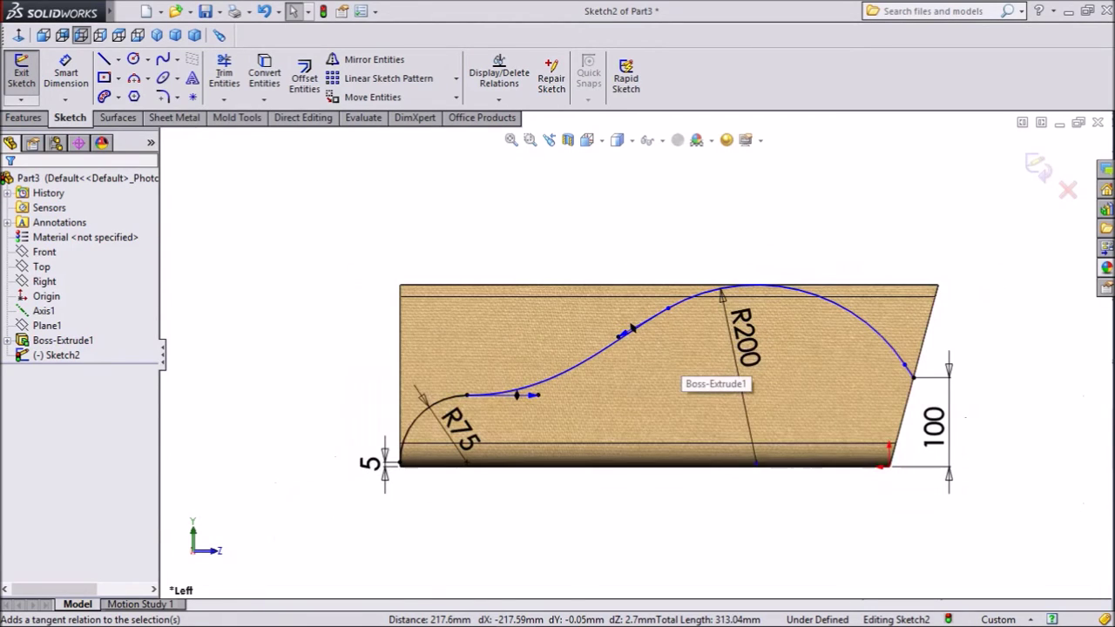
click(87, 178)
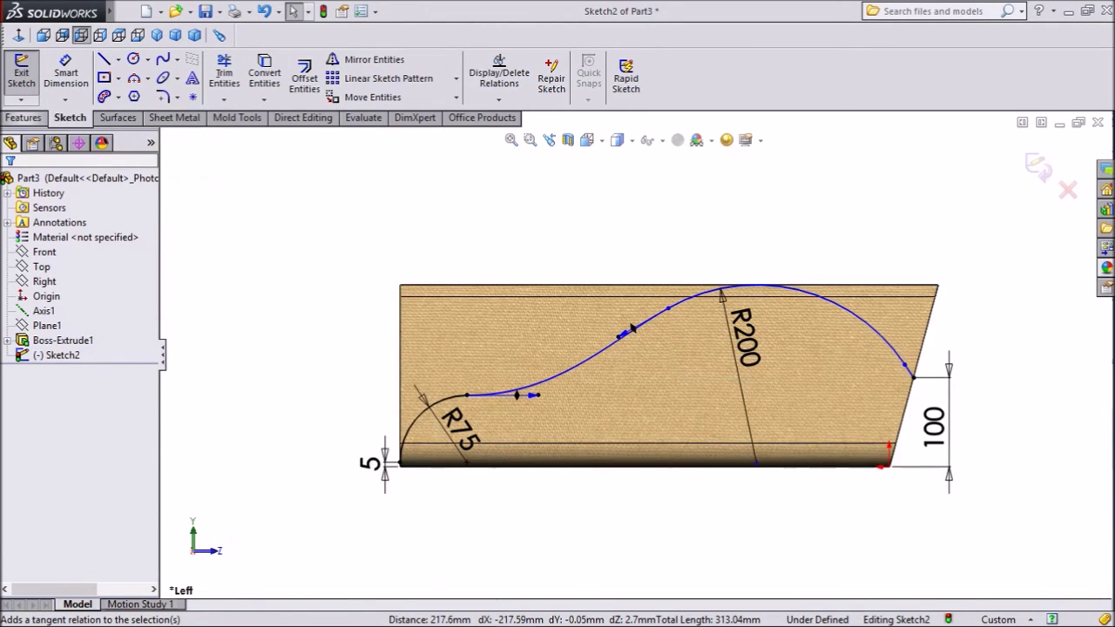
Step: Extrude-cut Sketch2 Through All, creating Cut-Extrude1, and orbit to inspect the wavy sides
click(23, 117)
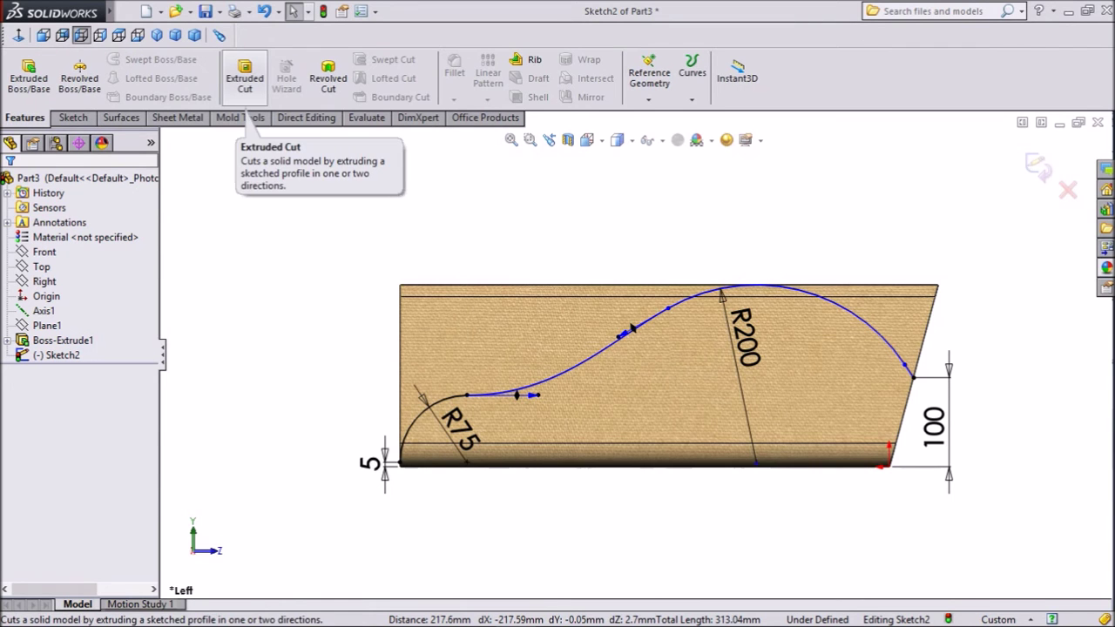
click(250, 101)
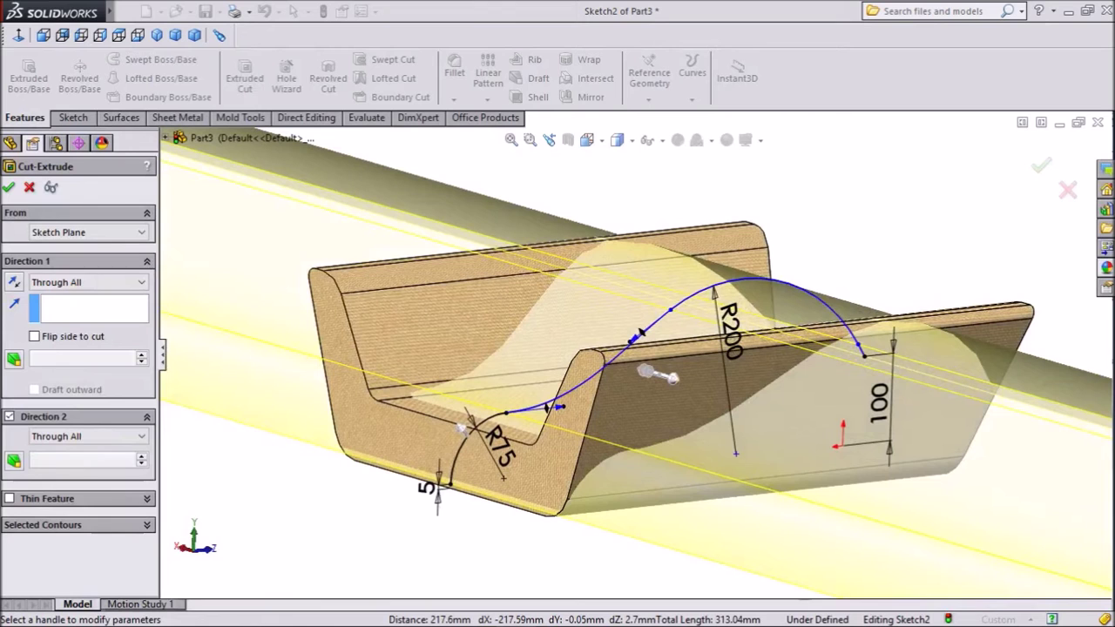
key(Return)
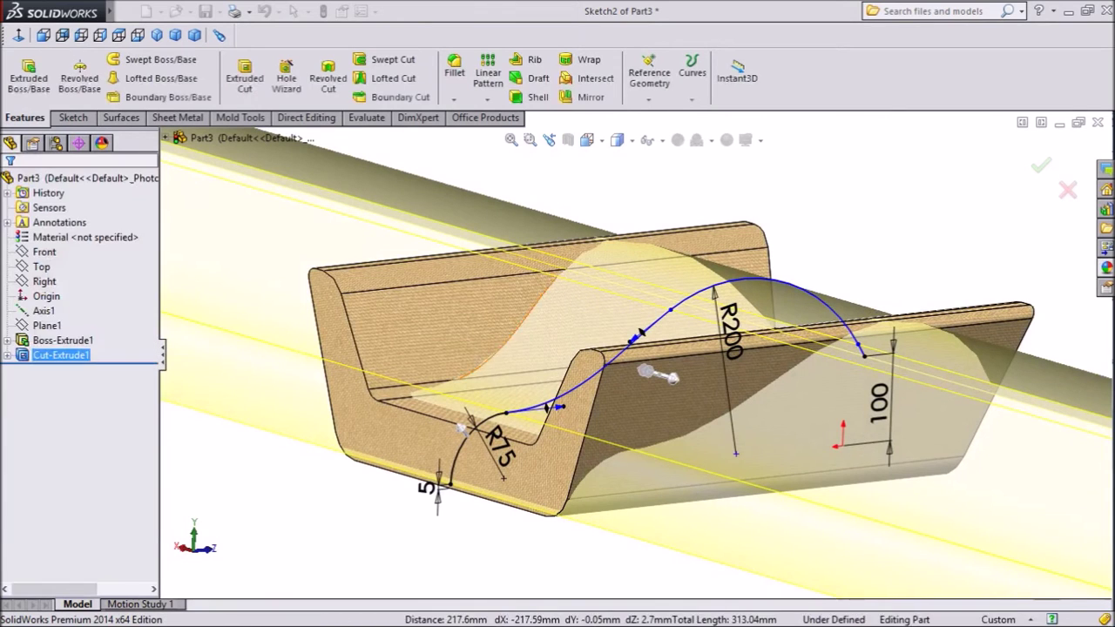
middle_drag(609, 366, 801, 366)
mouse_move(653, 366)
middle_down()
mouse_move(706, 331)
mouse_move(740, 339)
middle_up()
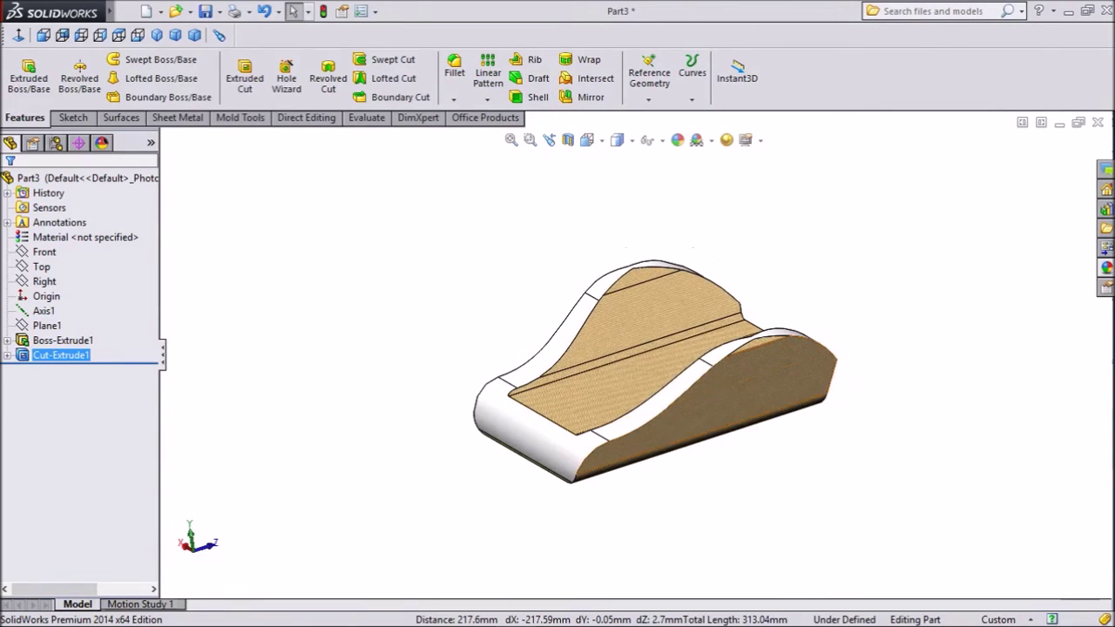
middle_drag(749, 409, 776, 410)
scroll(631, 354, up, 3)
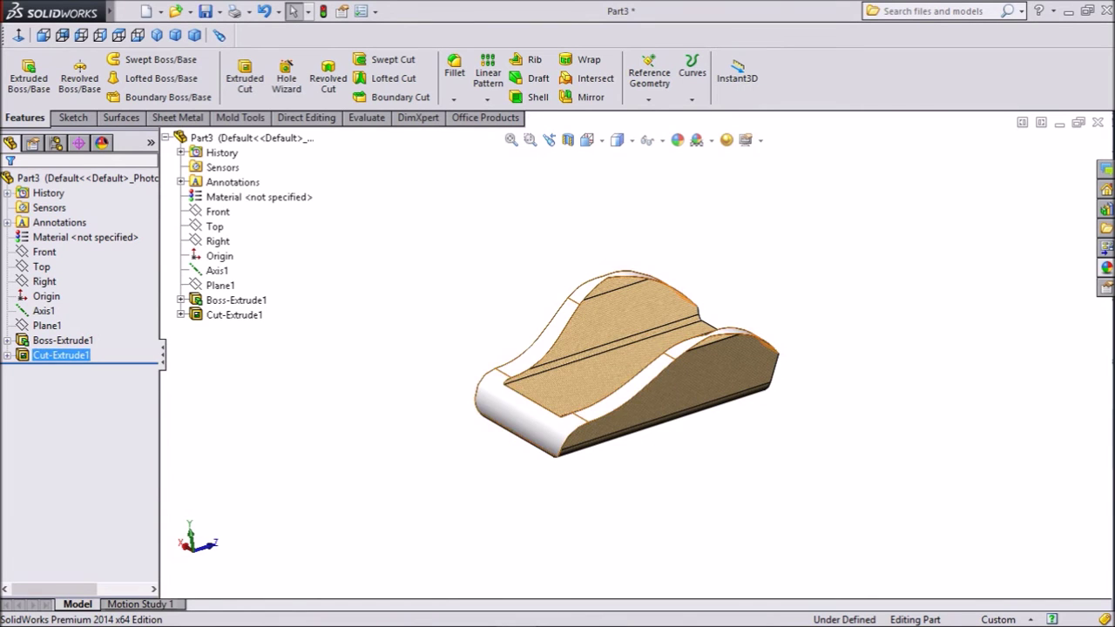
Step: Apply the beige cotton appearance to the whole part and select its flat top face
click(1105, 268)
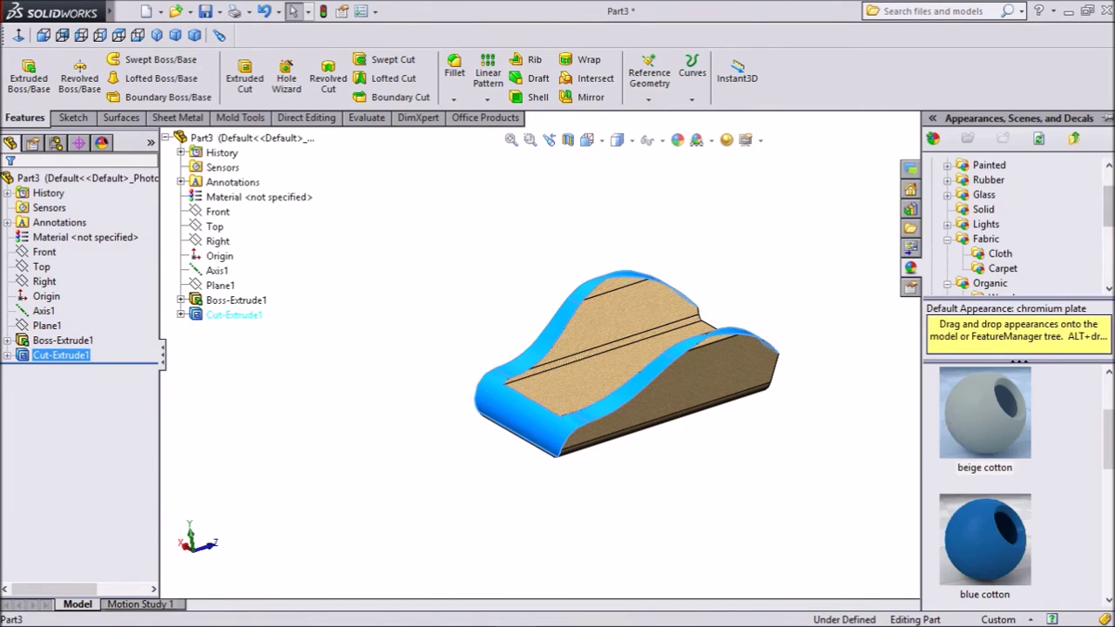
drag(984, 414, 714, 366)
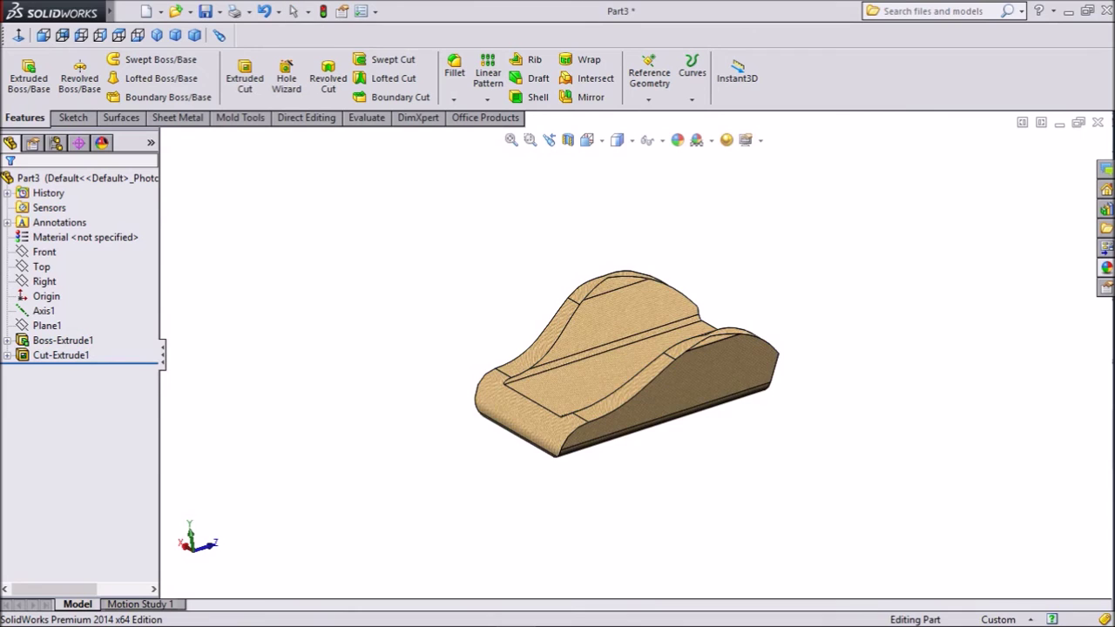
mouse_move(627, 357)
middle_down()
mouse_move(644, 357)
mouse_move(631, 361)
mouse_move(645, 401)
middle_up()
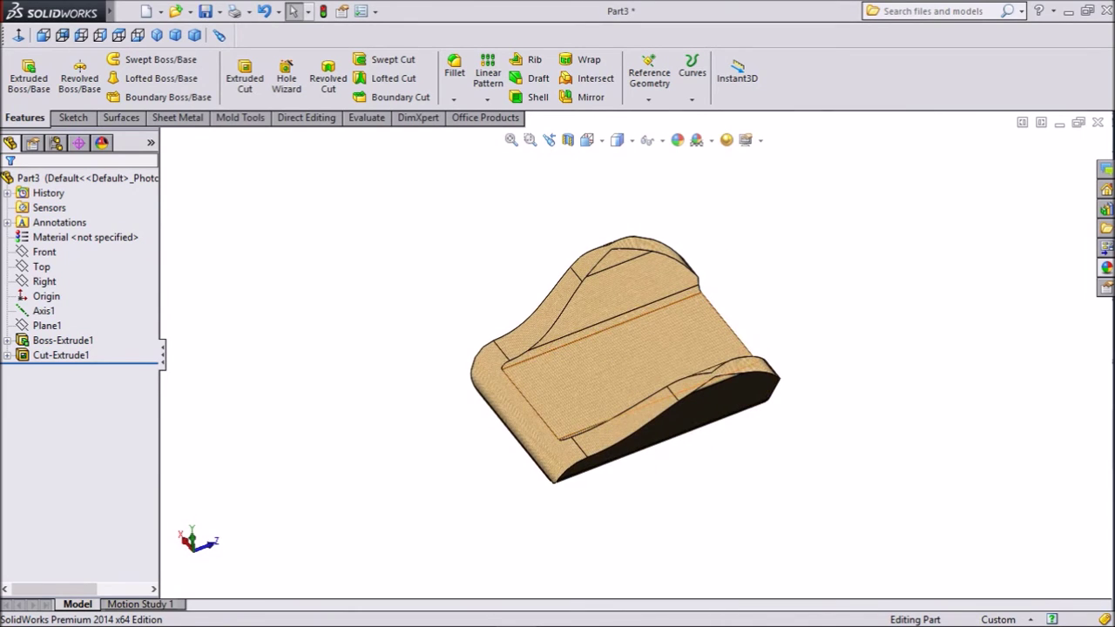
click(570, 381)
Step: On the top face, draw a three-point arc from left to right edge bulging toward the top
click(634, 331)
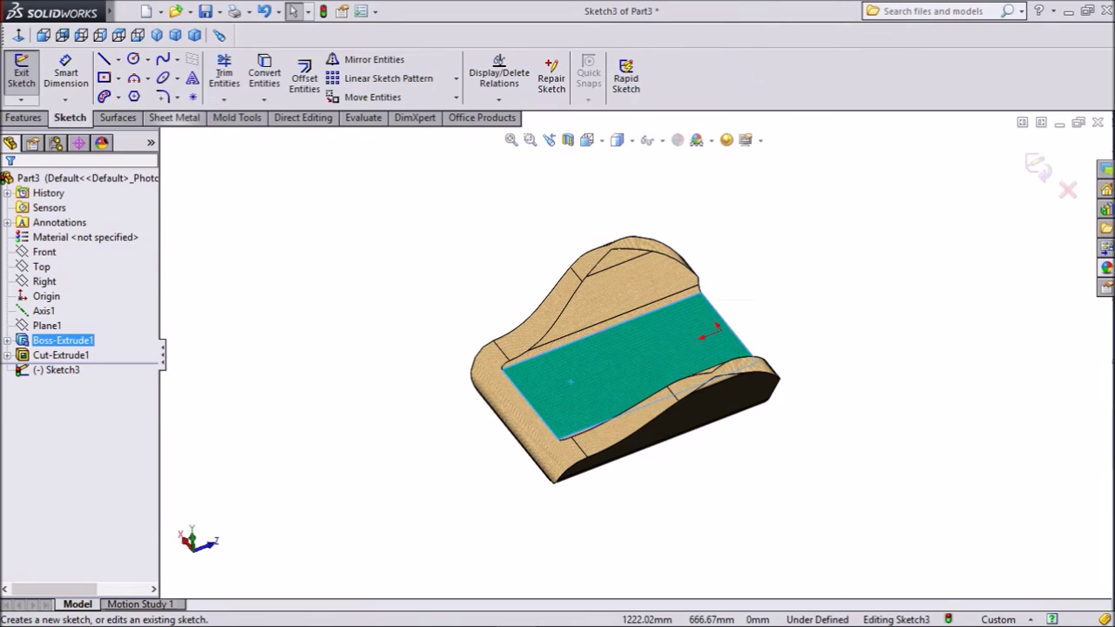
click(18, 36)
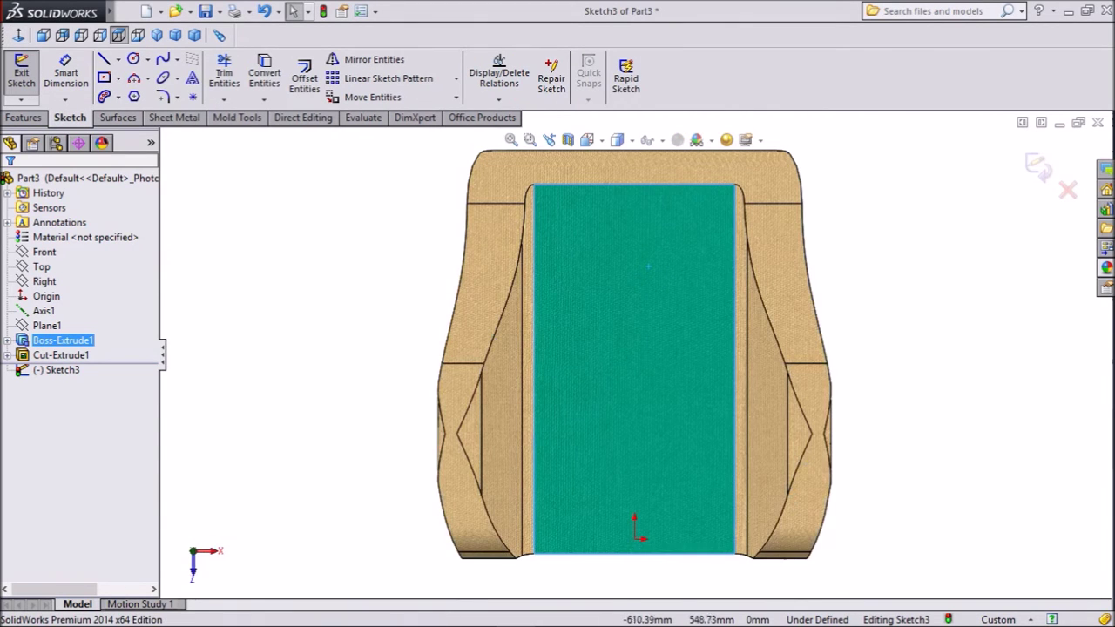
click(133, 78)
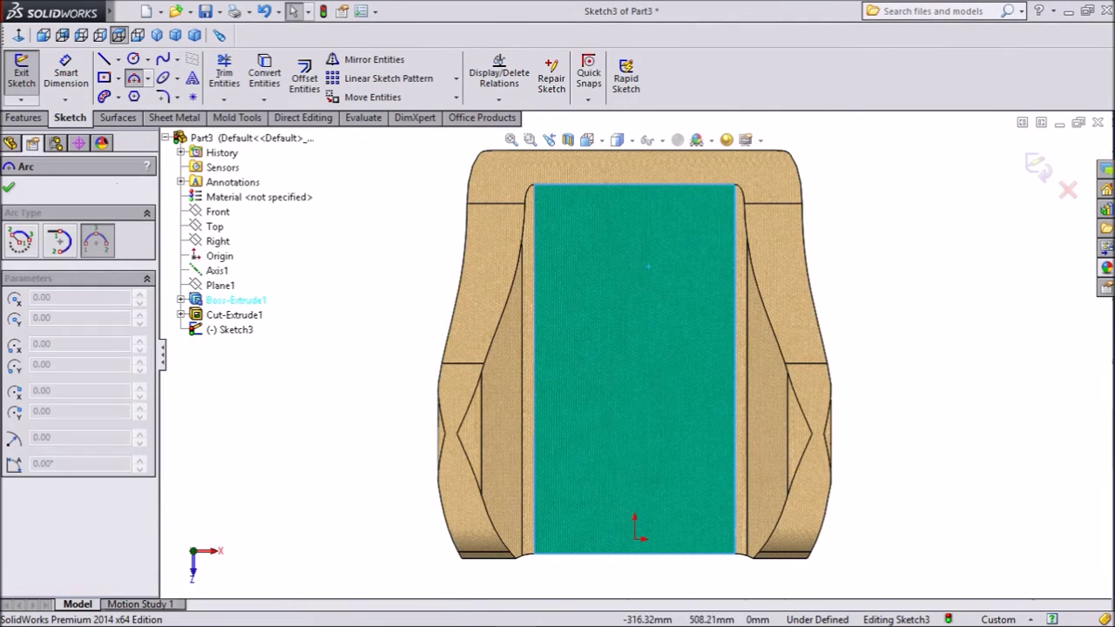
click(468, 204)
scroll(630, 343, up, 2)
scroll(536, 479, down, 2)
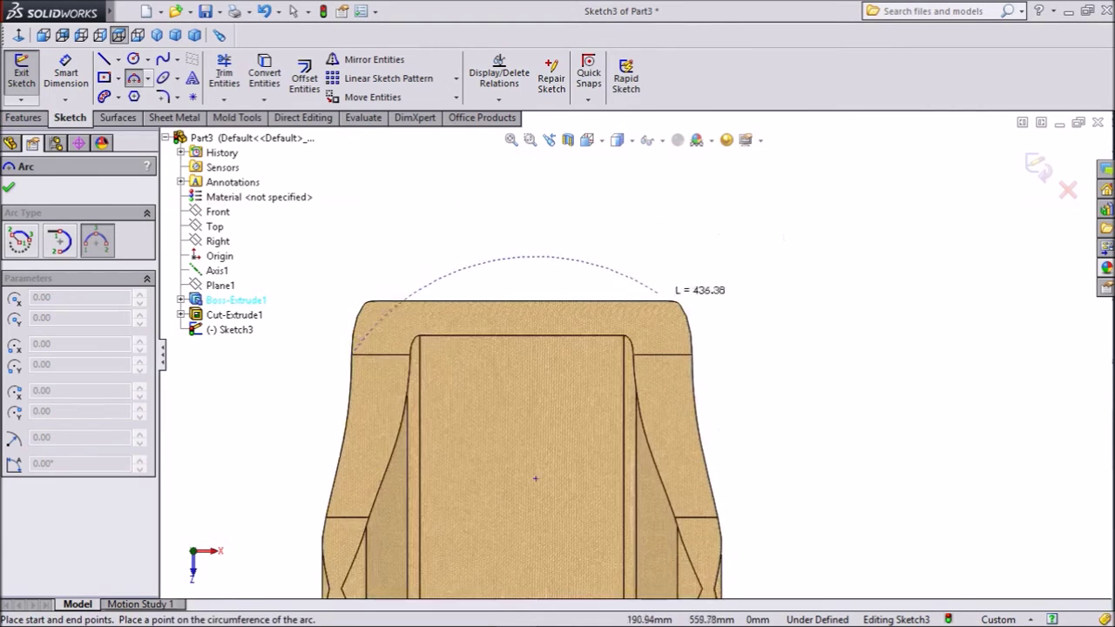
click(690, 354)
scroll(615, 350, down, 2)
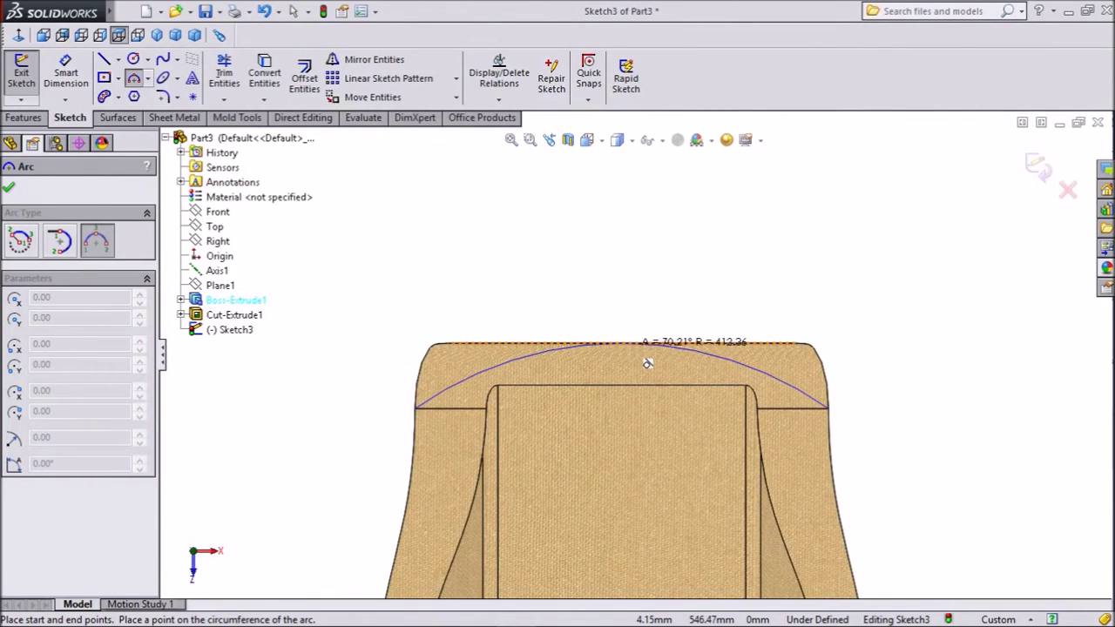
scroll(649, 363, down, 2)
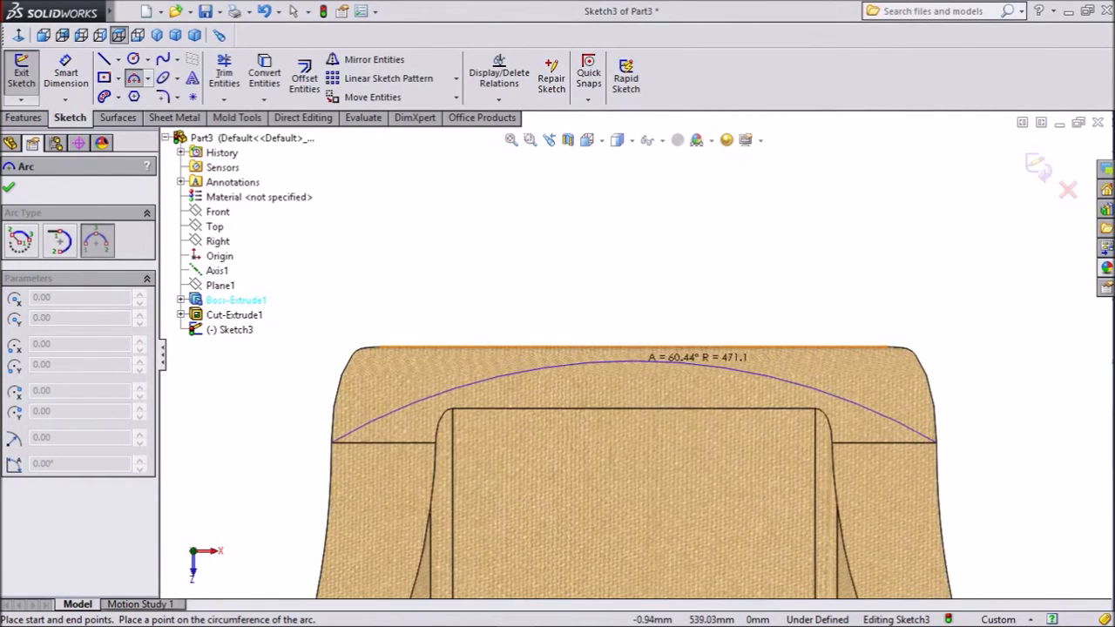
click(655, 362)
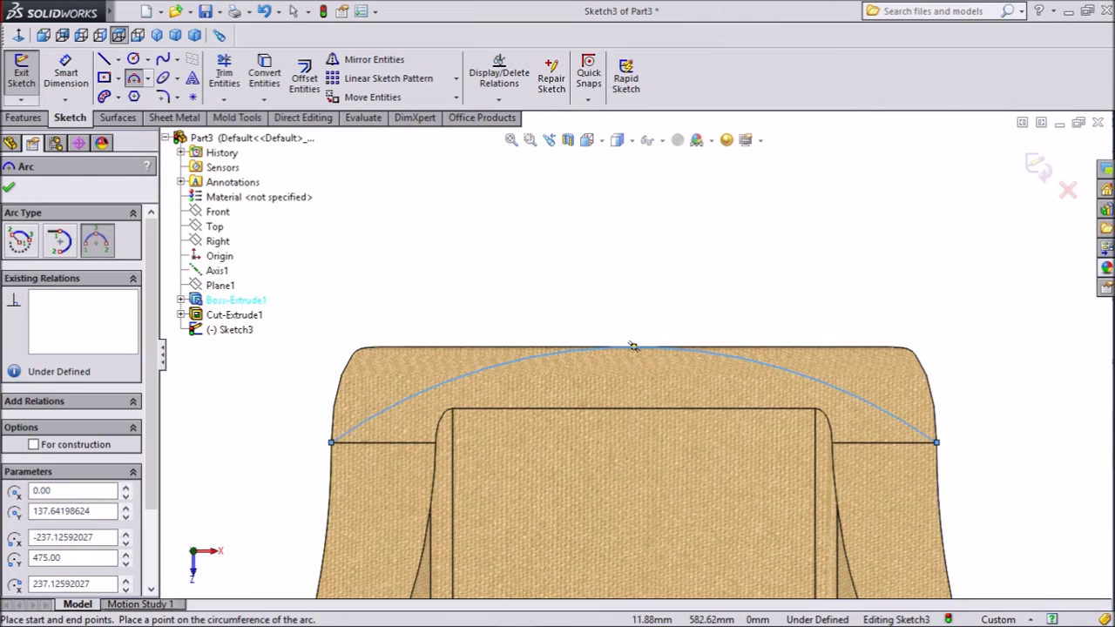
right_click(633, 347)
click(686, 171)
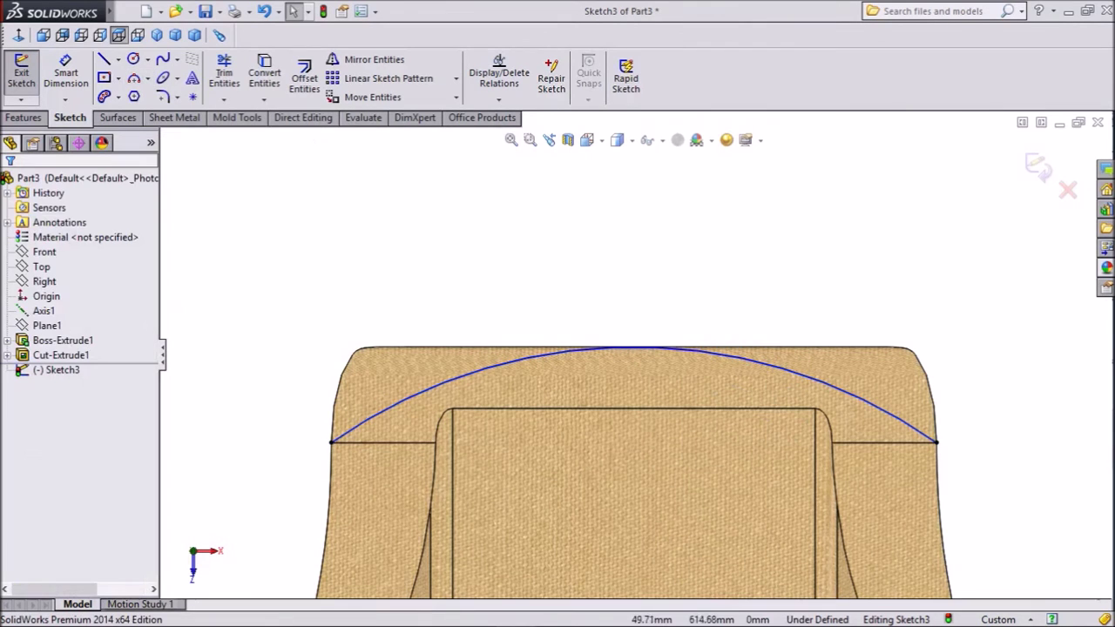
Step: Extrude-cut Sketch3's arc Through All, creating Cut-Extrude2
click(25, 118)
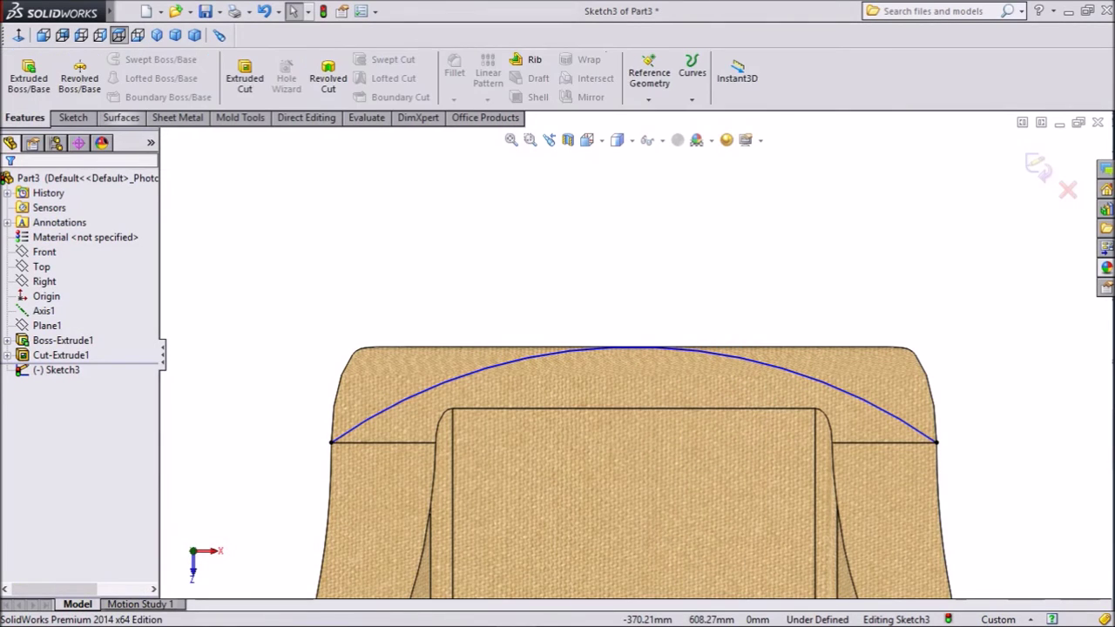
click(245, 77)
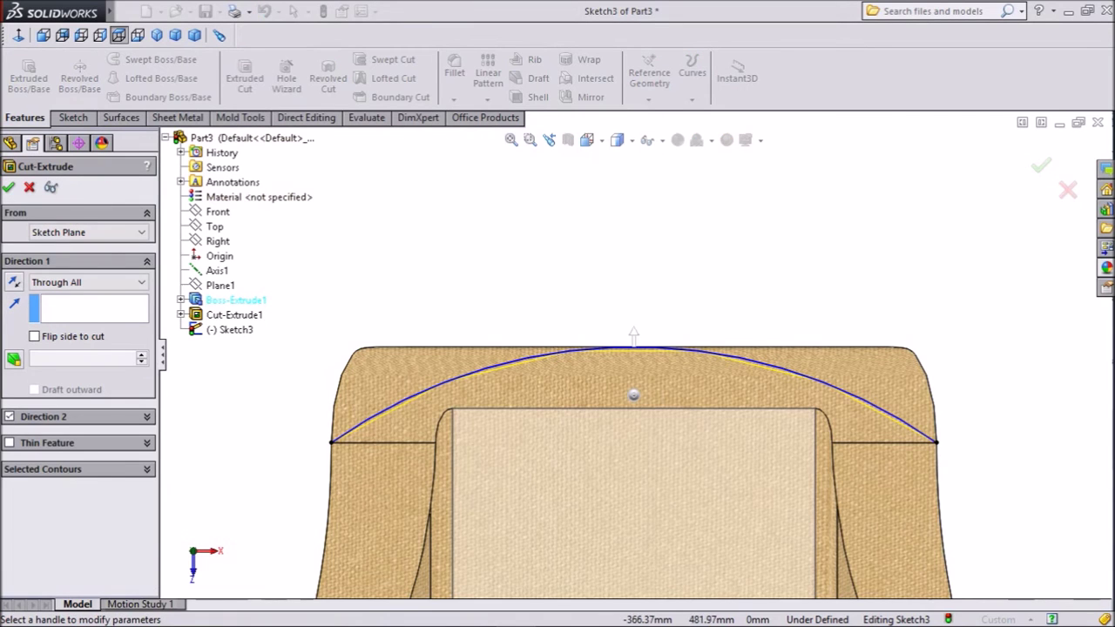
middle_drag(634, 395, 630, 376)
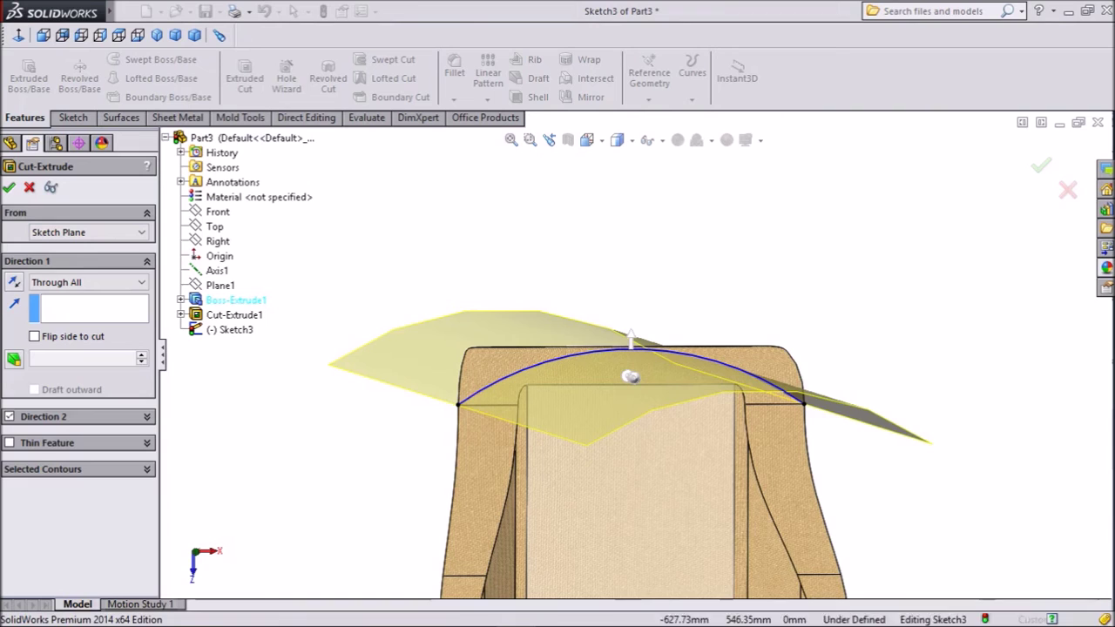
key(Return)
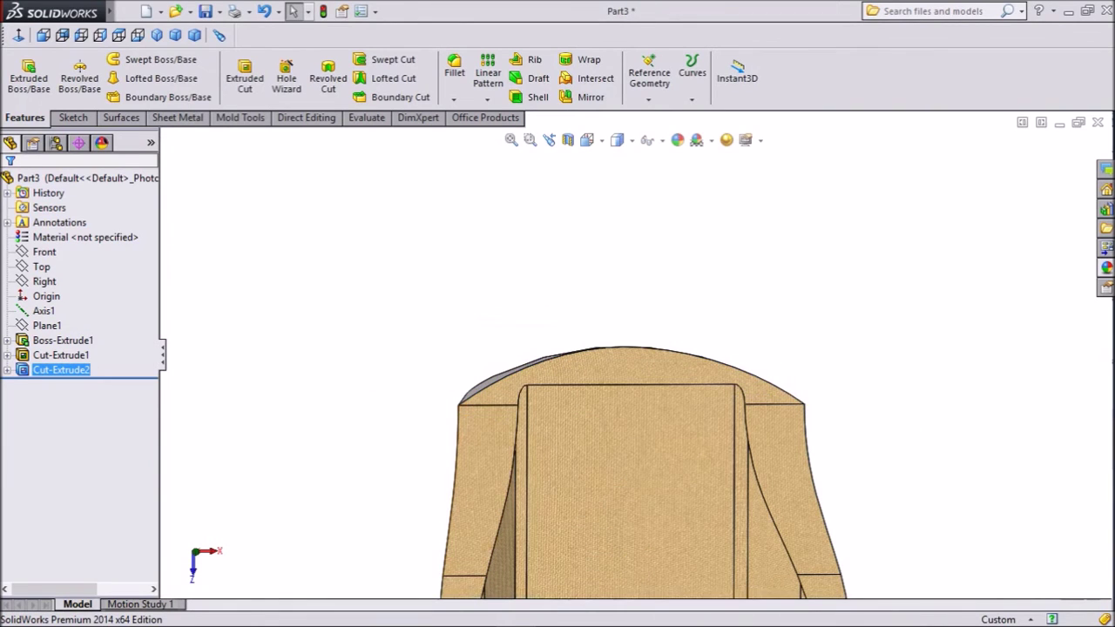
middle_drag(558, 358, 616, 350)
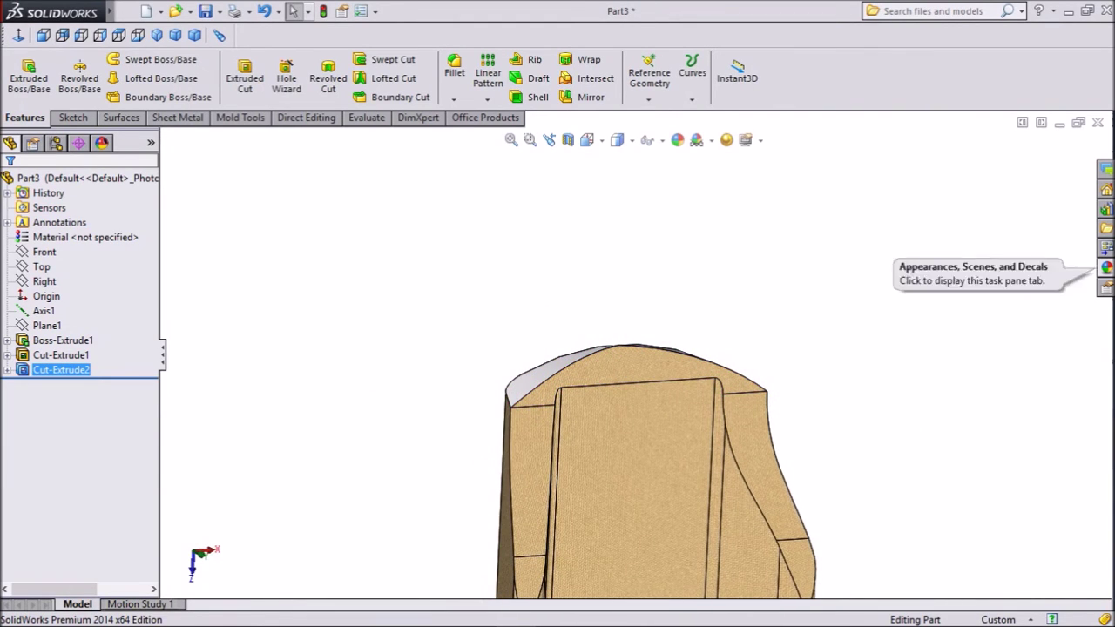
Step: Make the new cut face beige cotton and rotate the part to inspect it
click(1106, 267)
drag(1016, 424, 558, 383)
key(f)
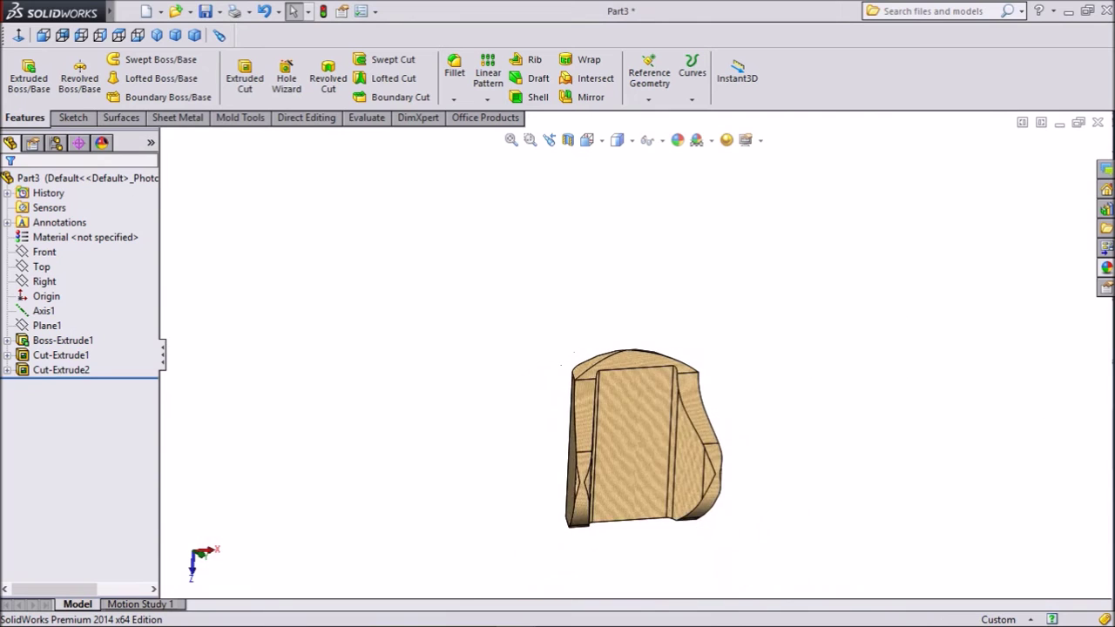
key(Left)
key(Left)
key(Down)
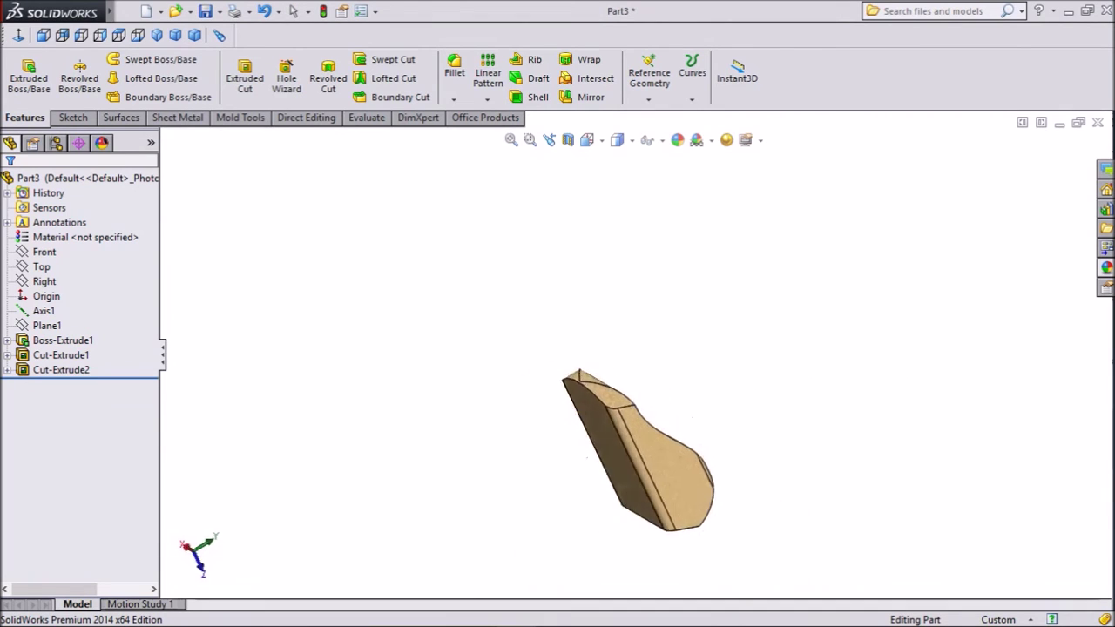
key(Down)
key(f)
key(Down)
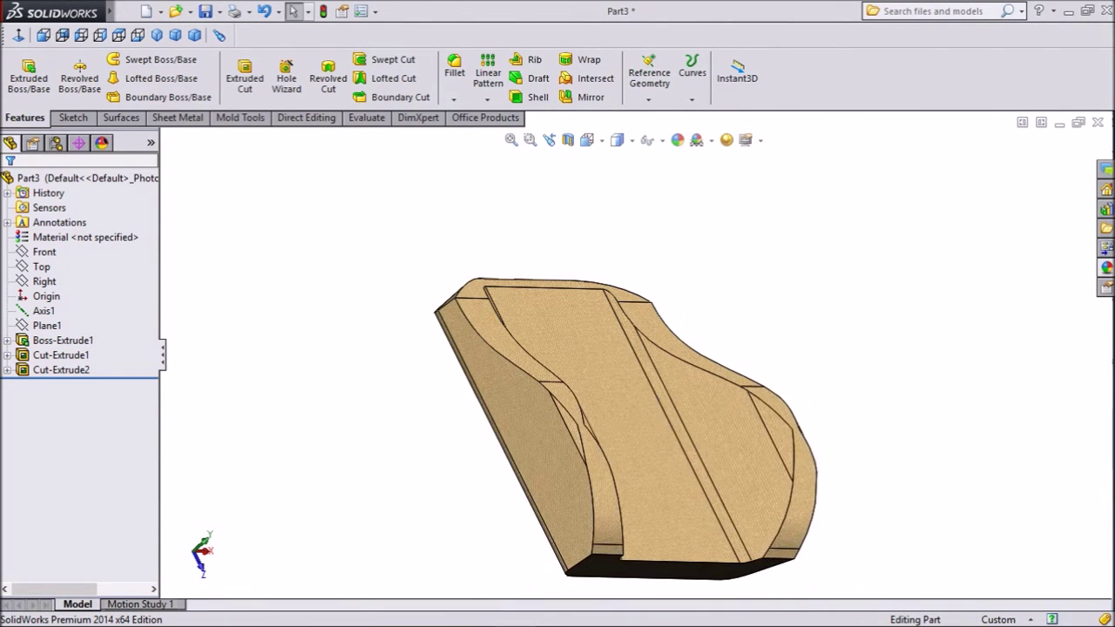
key(Left)
key(Up)
key(Right)
key(Down)
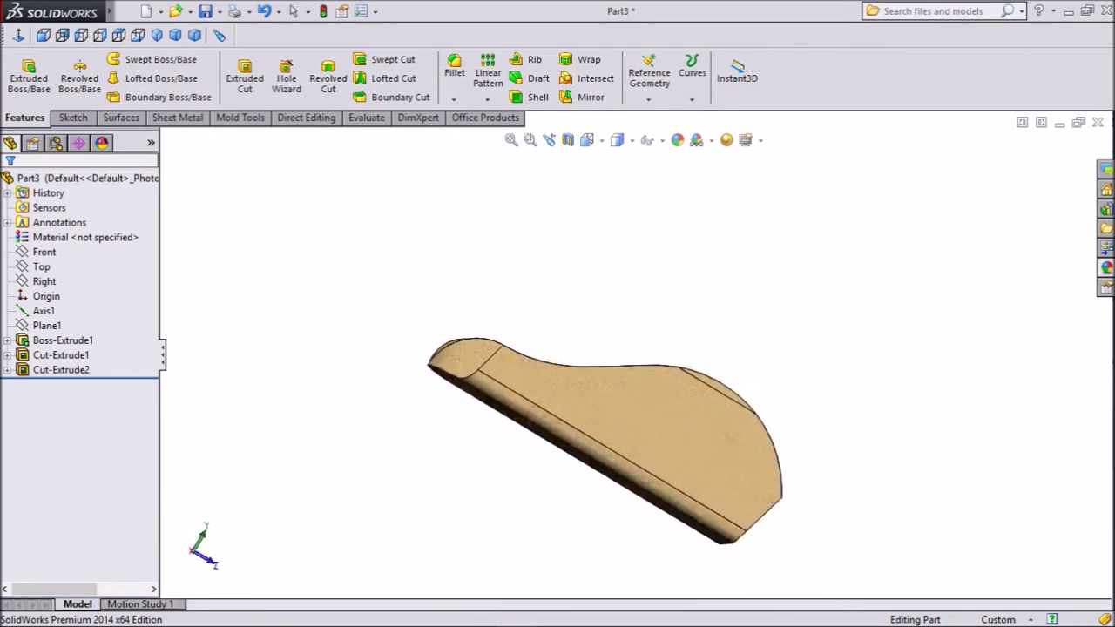
key(Left)
key(Left)
key(Up)
key(Up)
key(Up)
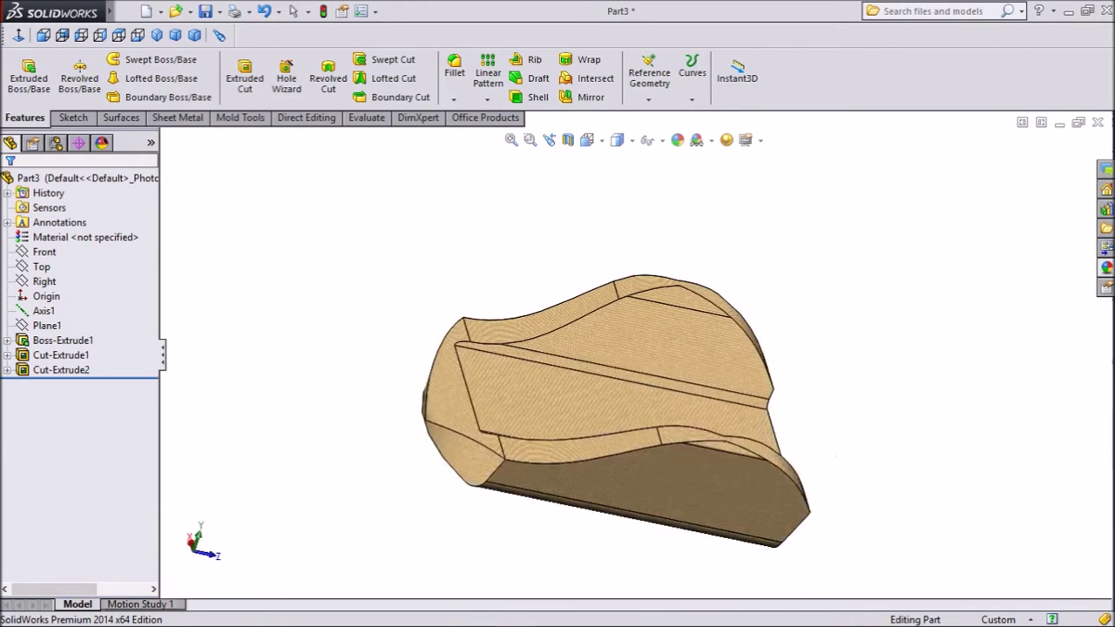
Step: Start a 20 mm fillet and select the two curved top edges
click(454, 72)
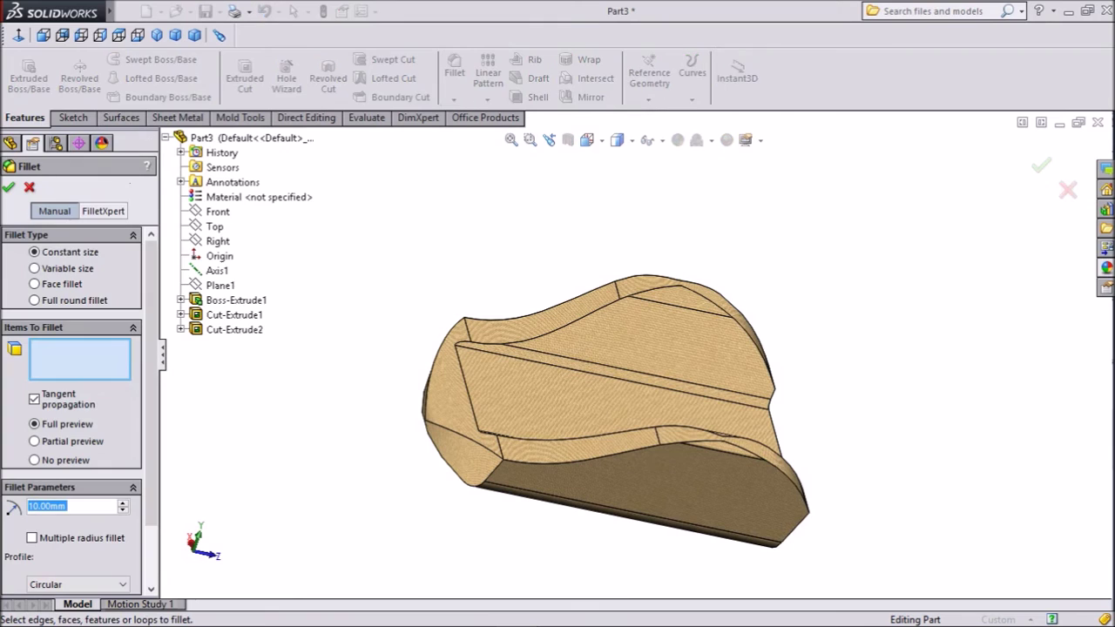
text(20)
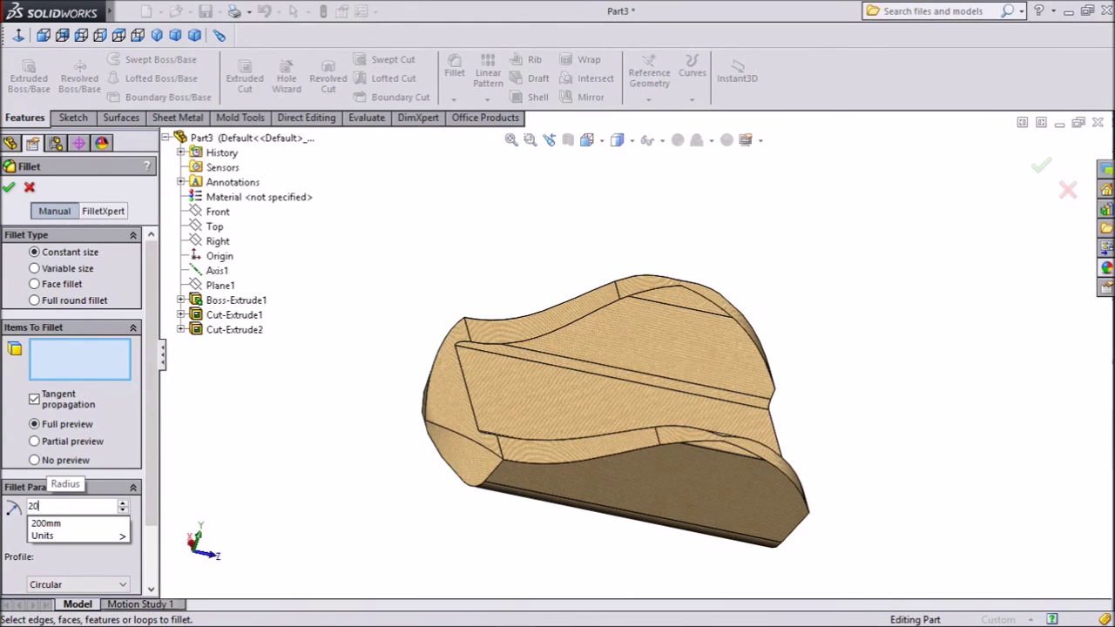
scroll(566, 331, down, 2)
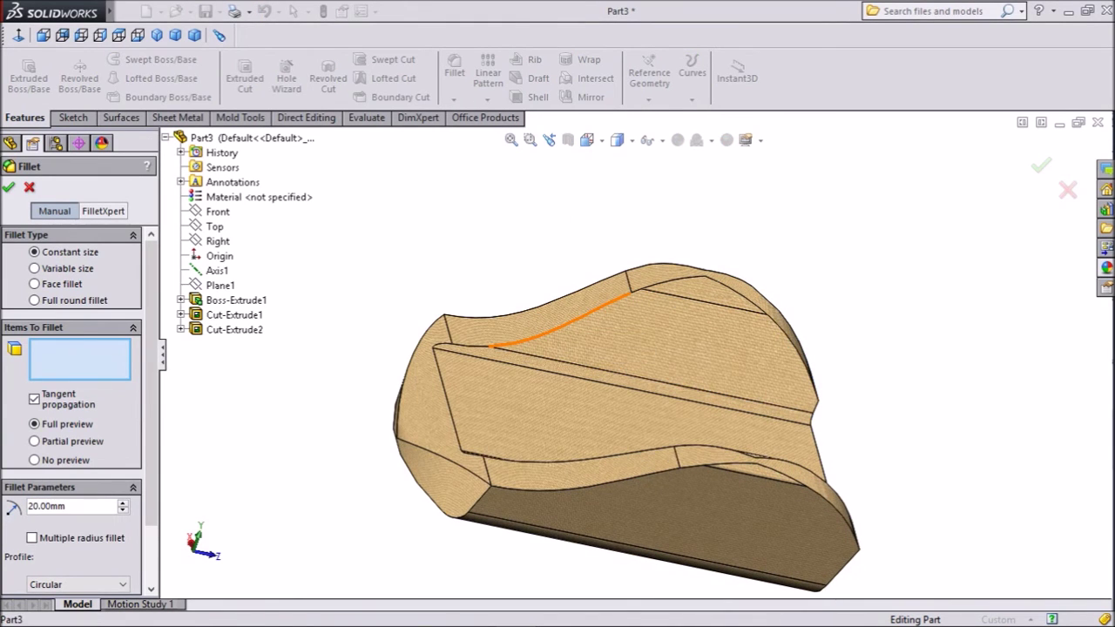
click(575, 320)
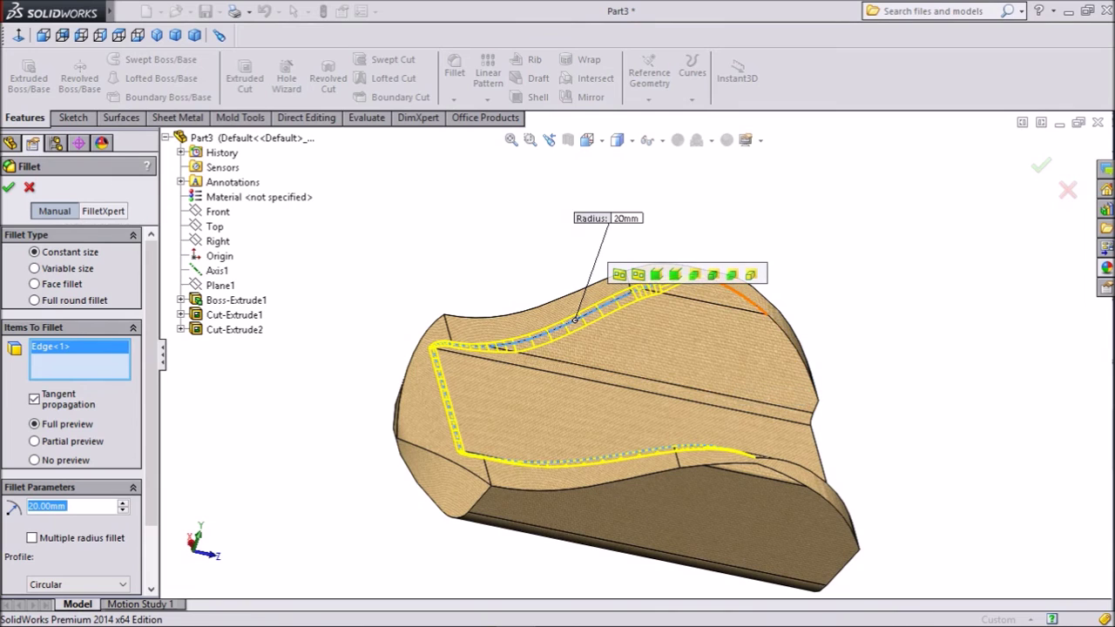
click(747, 300)
middle_drag(747, 301, 735, 383)
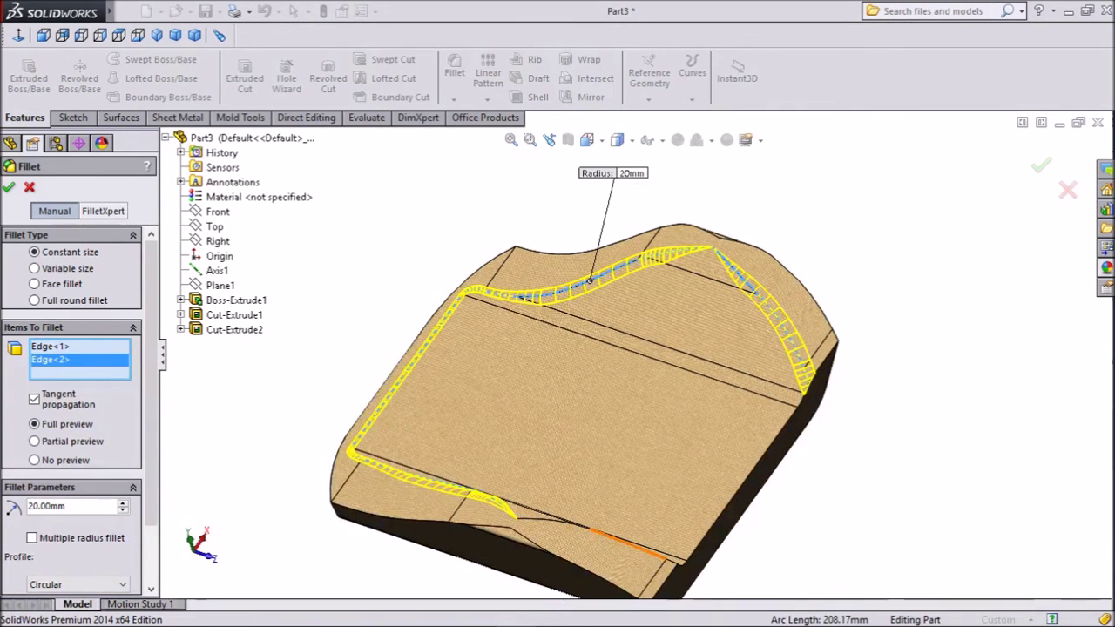
Step: Add the front, left and lower-left edges and accept Fillet1
click(557, 529)
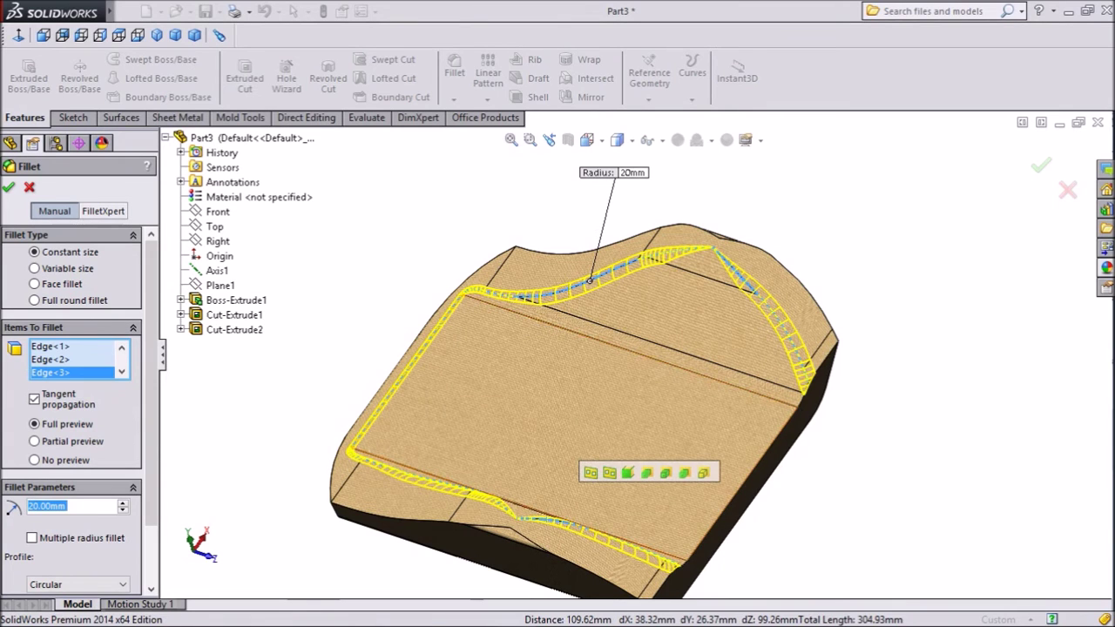
click(741, 492)
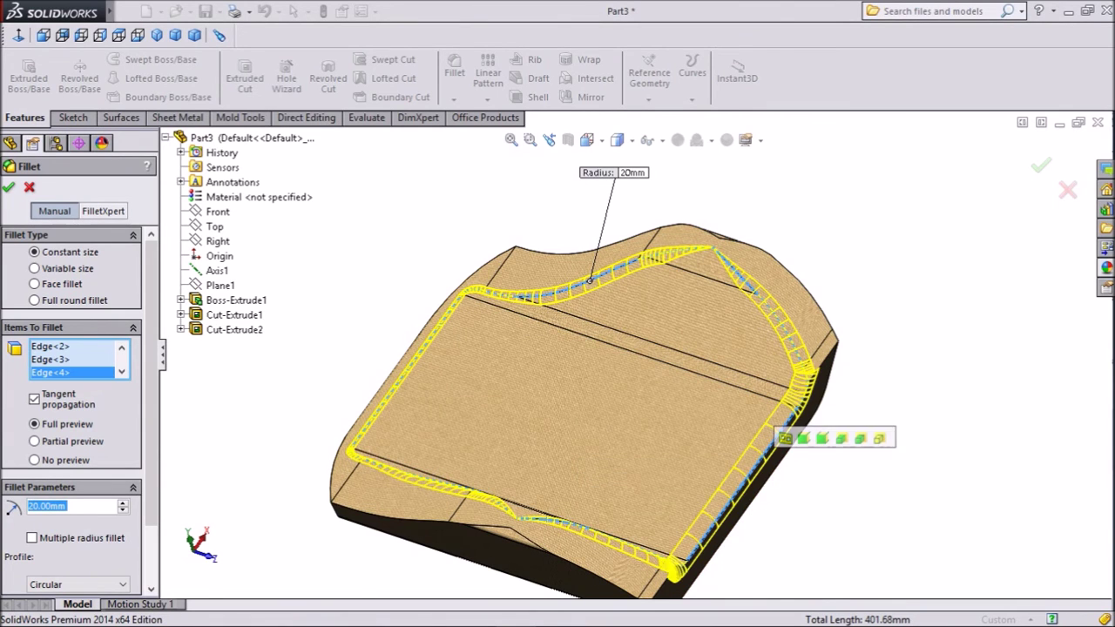
middle_drag(784, 418, 880, 375)
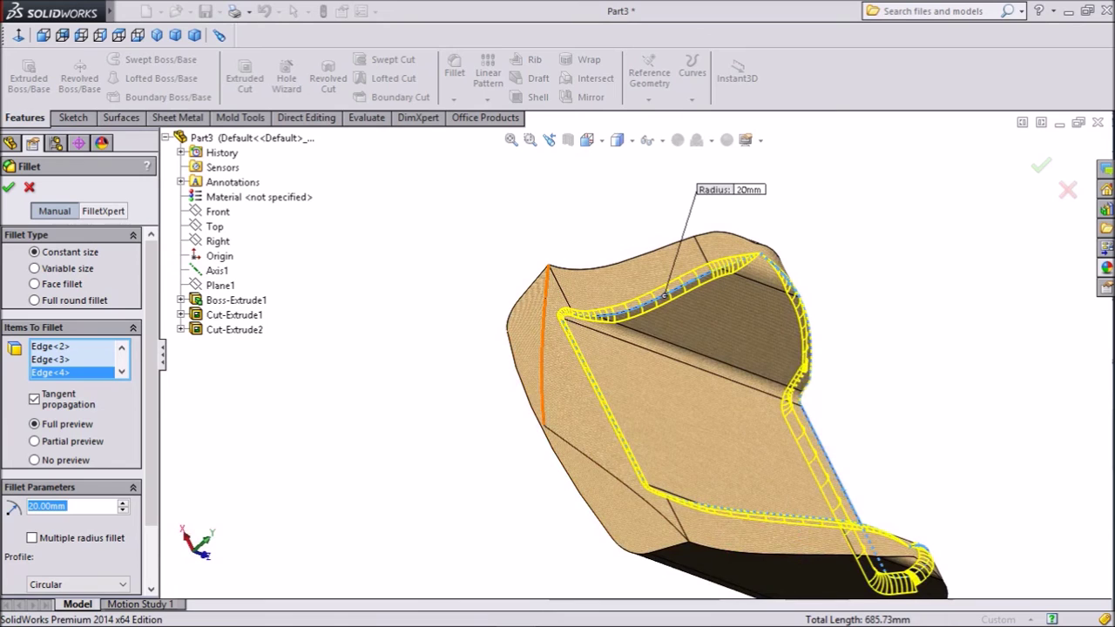
click(542, 348)
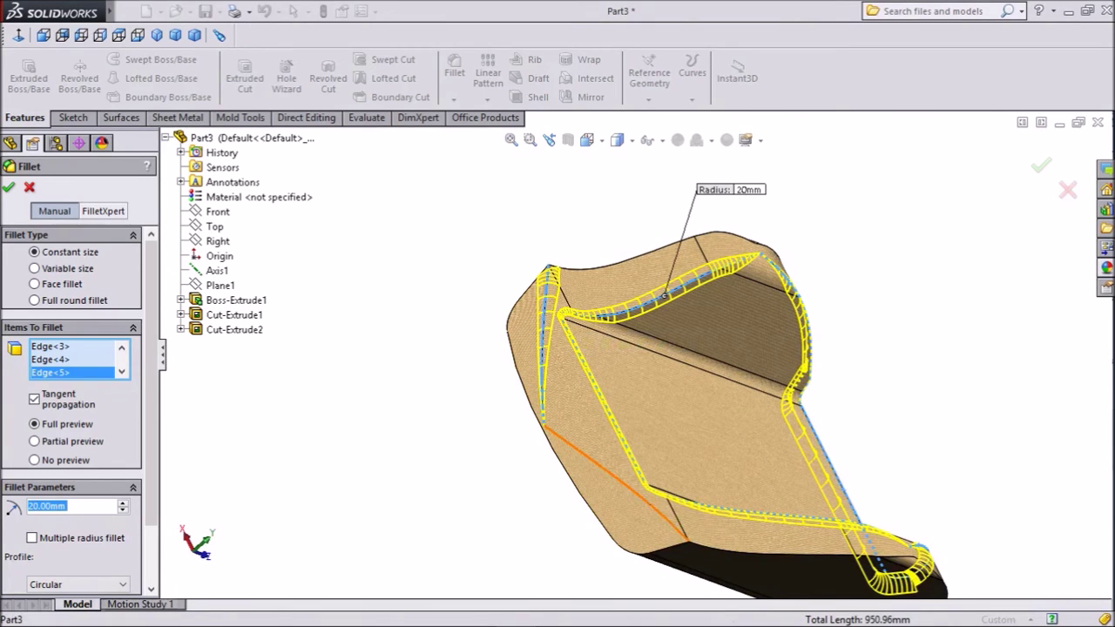
click(610, 478)
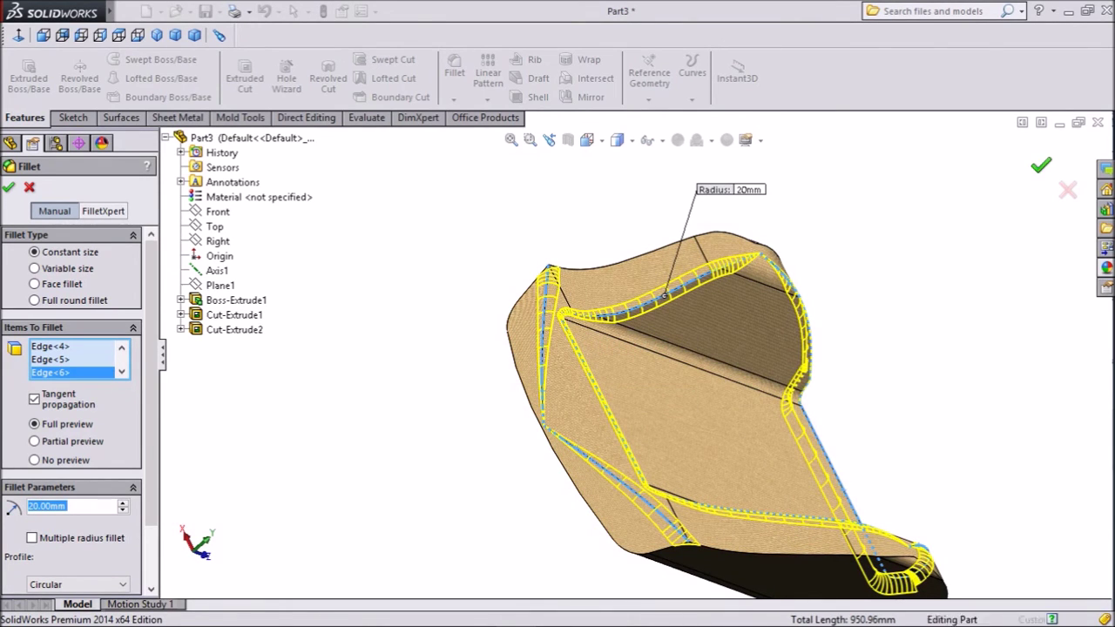
key(Return)
middle_drag(749, 436, 783, 450)
key(Left)
key(Left)
key(Left)
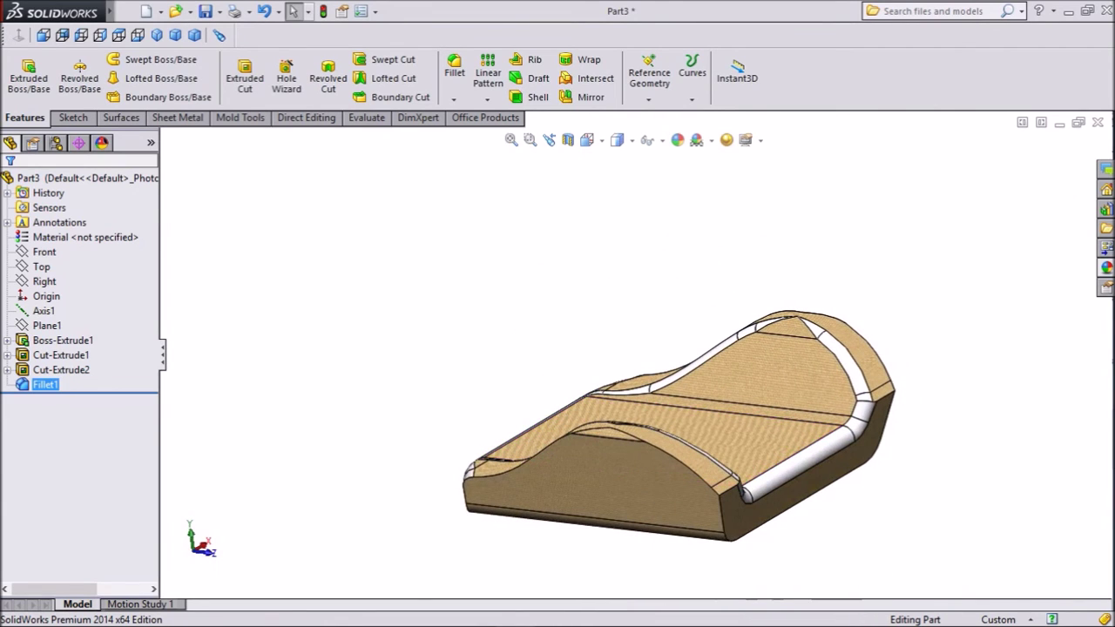
Step: Round the seat's wavy bottom outline edge with a 12.5 mm fillet, Fillet2
click(455, 70)
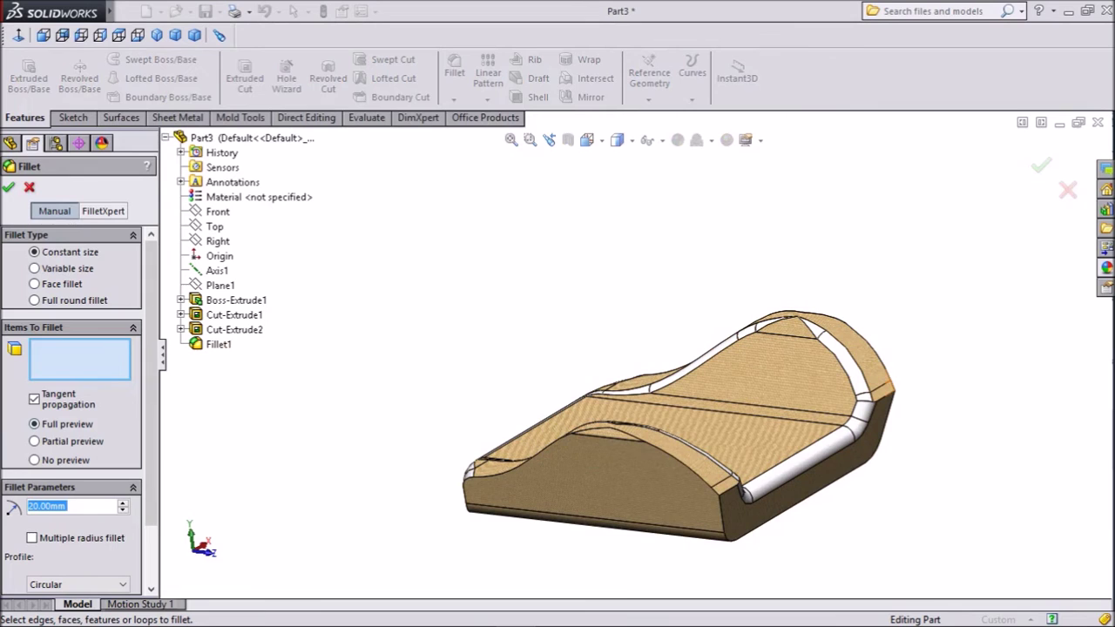
text(5)
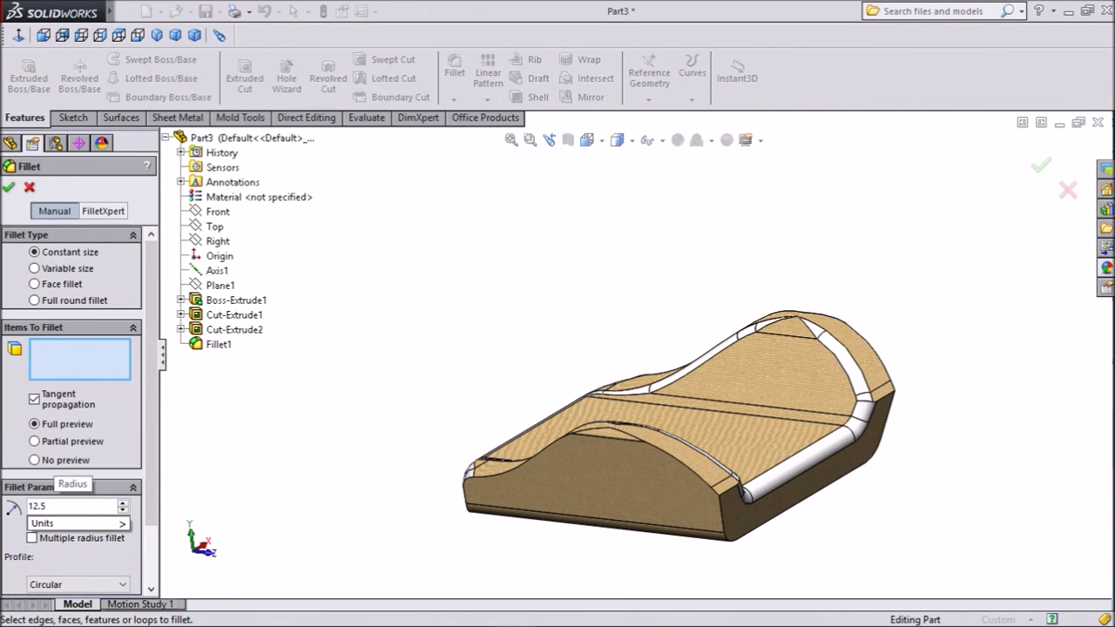
key(Return)
key(Right)
key(Right)
key(Right)
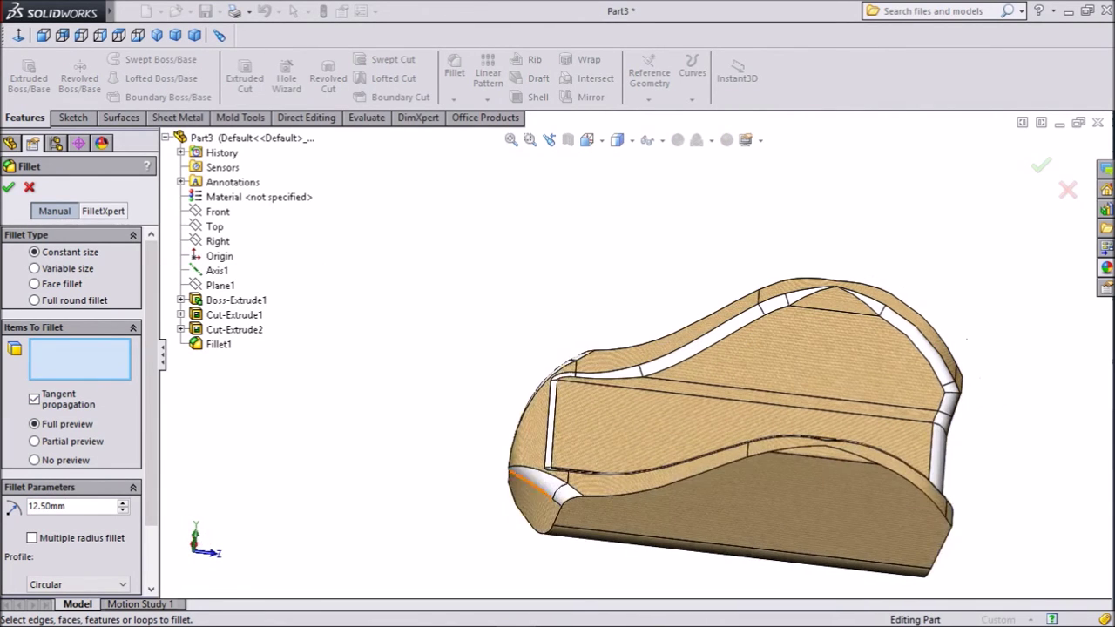
click(638, 493)
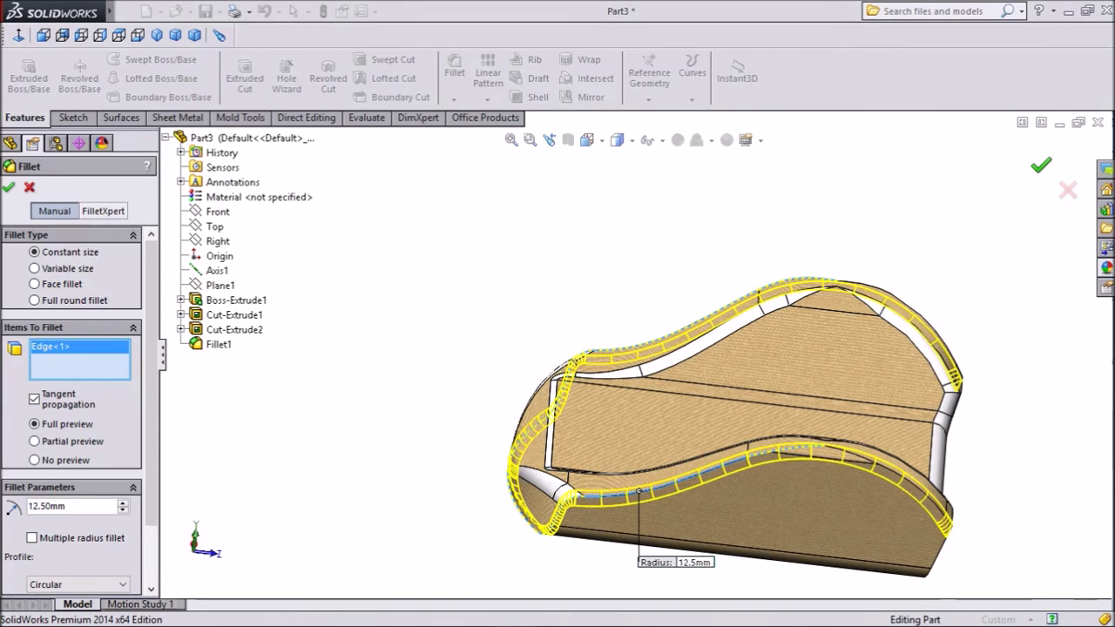
key(Return)
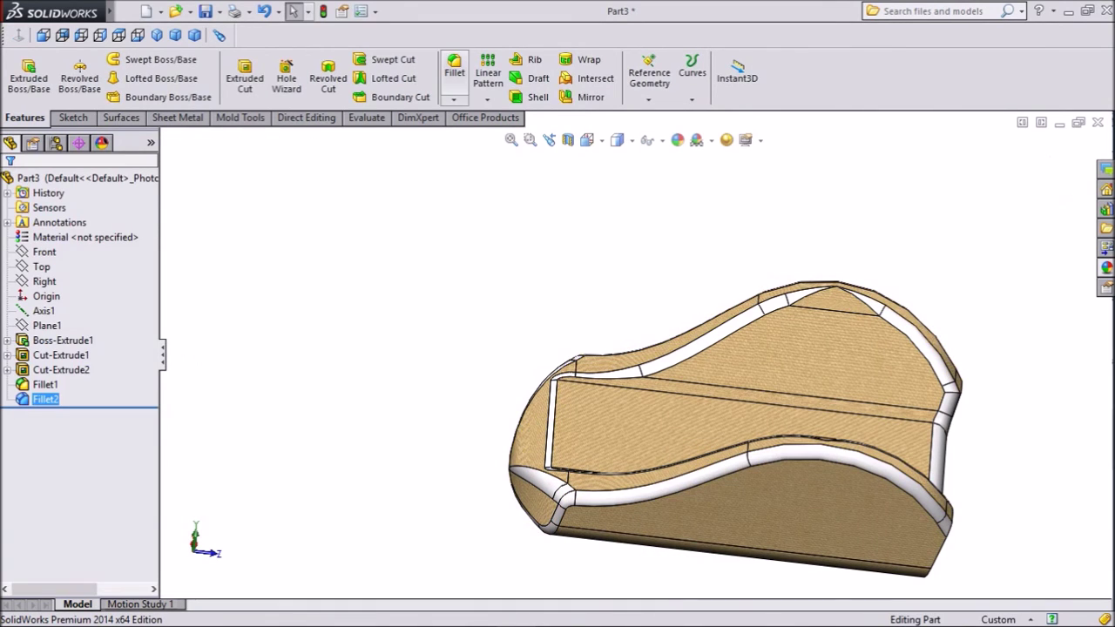
Step: Add a 20 mm fillet, Fillet3, on the seat's back side face
key(Return)
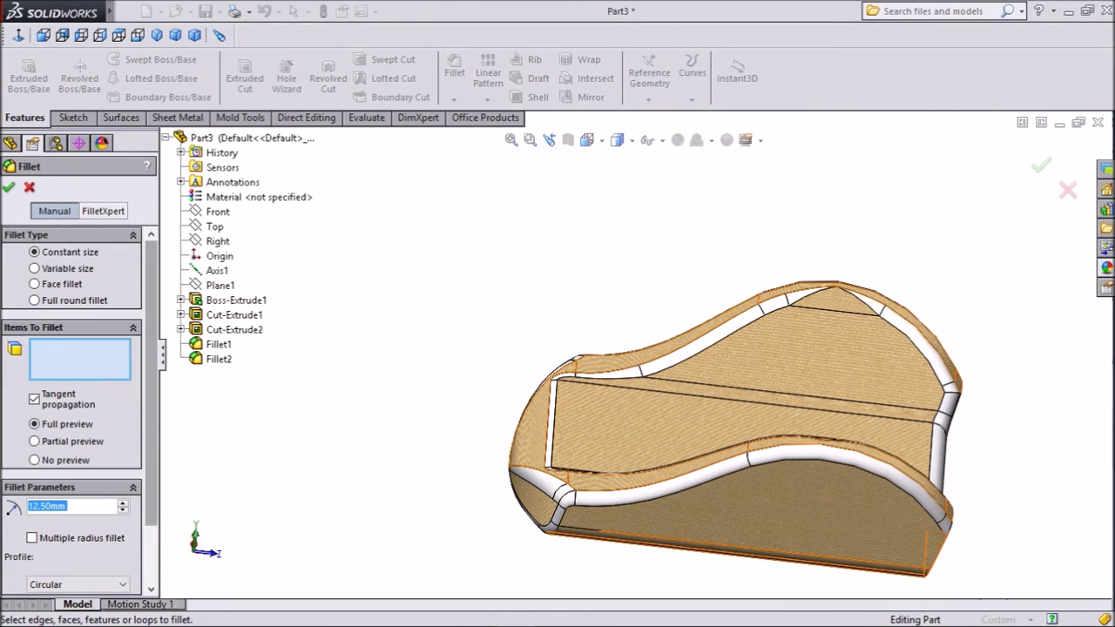
text(20)
key(Left)
key(Left)
key(Left)
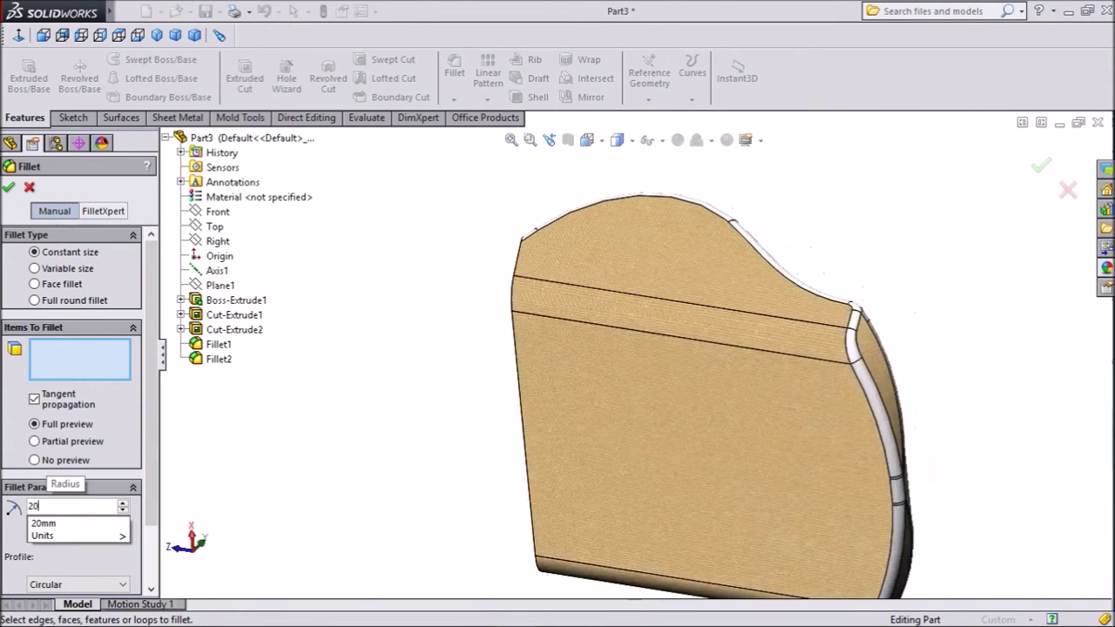
key(ctrl+7)
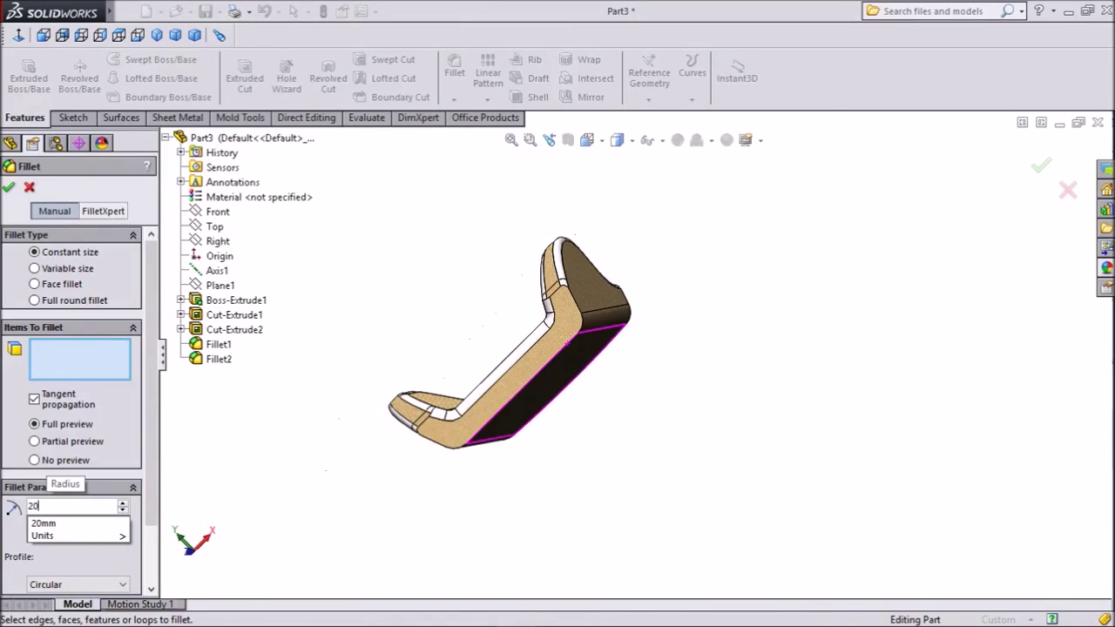
key(shift+z)
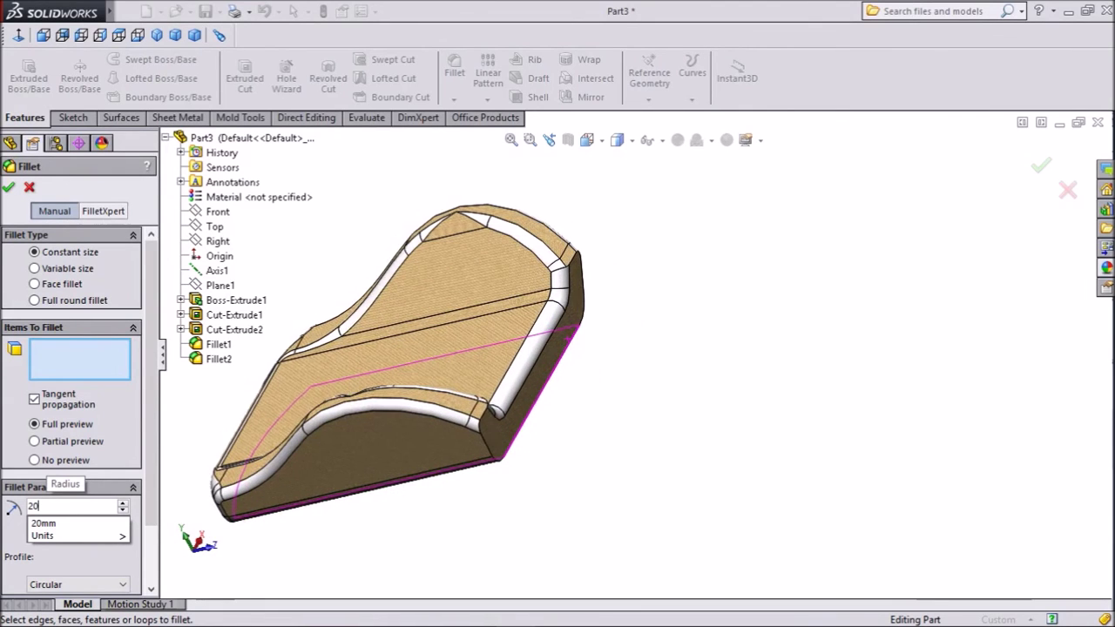
key(shift+z)
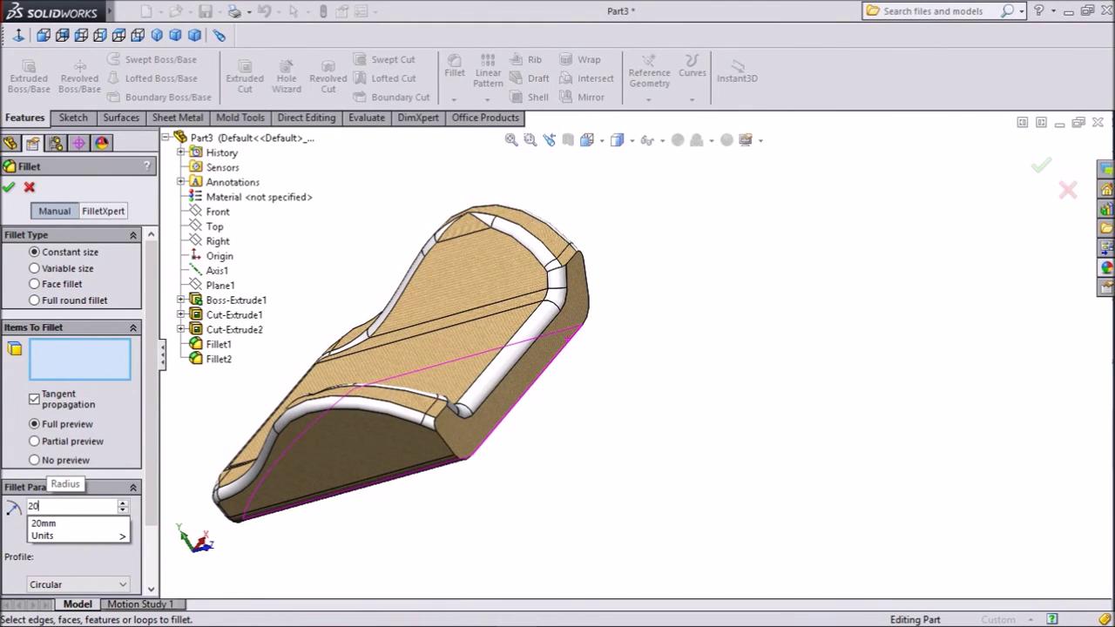
key(Return)
click(526, 372)
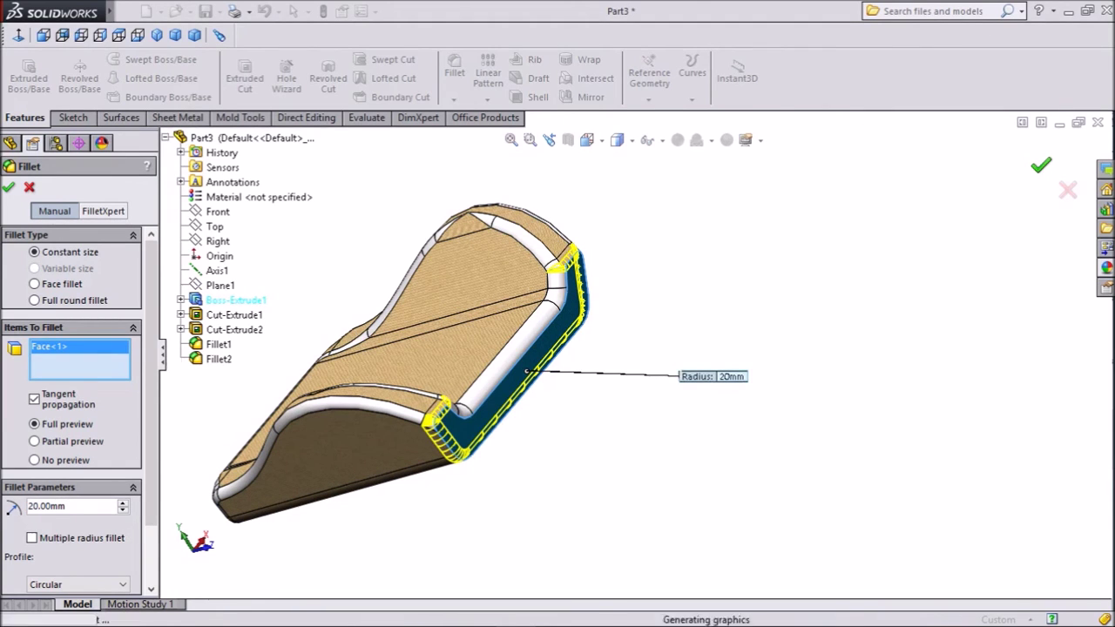
key(Return)
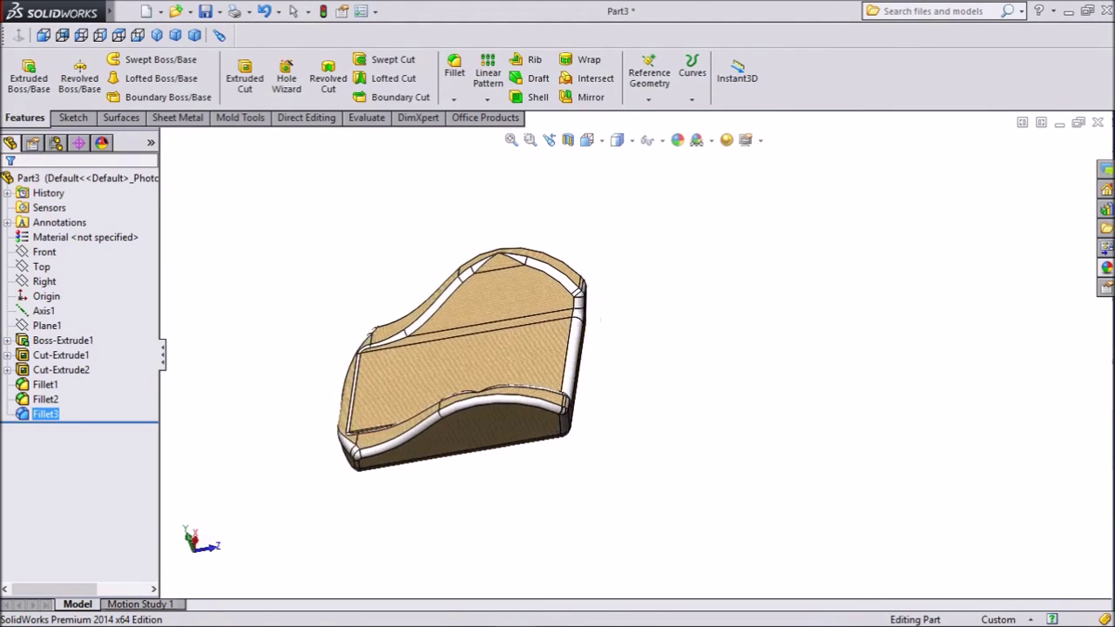
Step: Apply the beige cotton appearance to the three fillets and the part
ctrl+click(45, 384)
key(shift+Down)
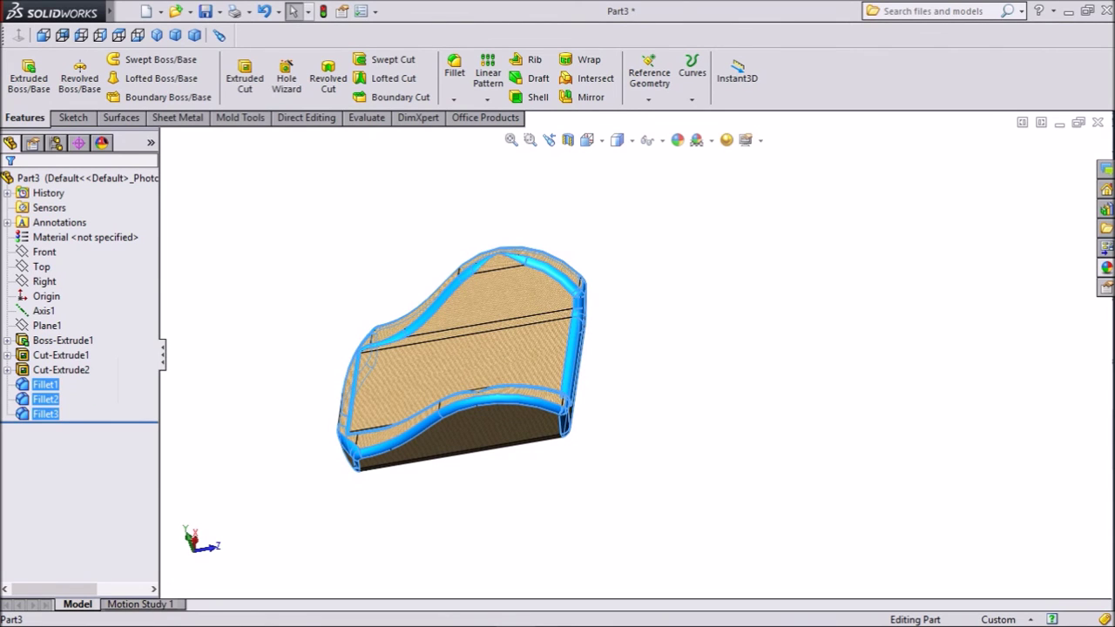
click(1106, 268)
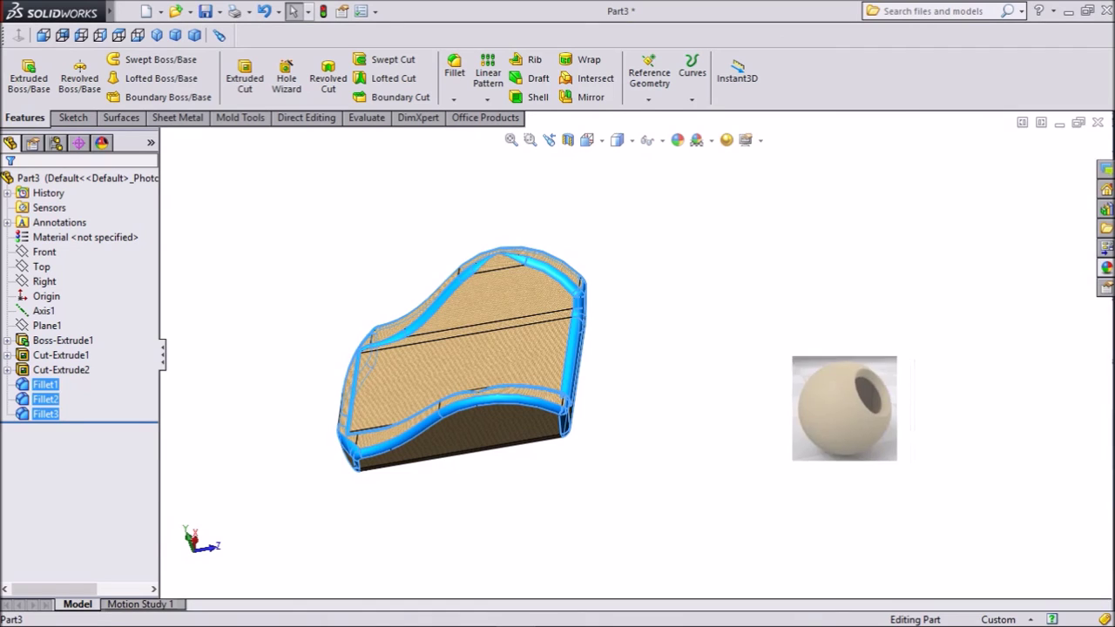
drag(984, 412, 462, 357)
mouse_move(462, 357)
middle_down()
mouse_move(540, 349)
mouse_move(540, 297)
middle_up()
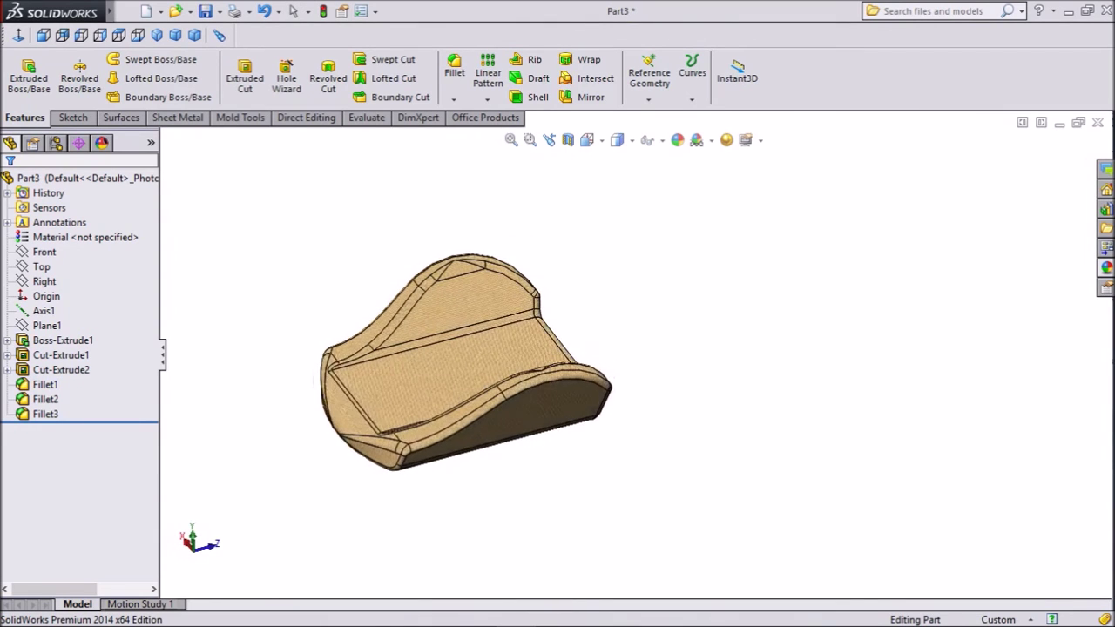
scroll(409, 362, down, 3)
scroll(409, 362, up, 1)
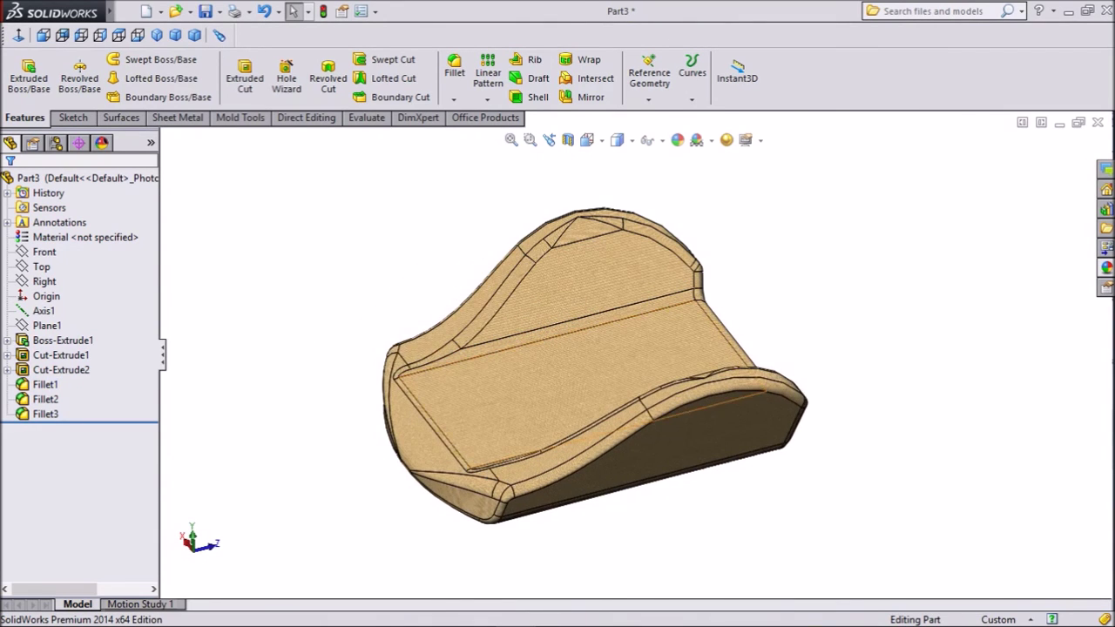
mouse_move(540, 296)
middle_down()
mouse_move(610, 296)
mouse_move(544, 300)
middle_up()
middle_drag(558, 348, 697, 339)
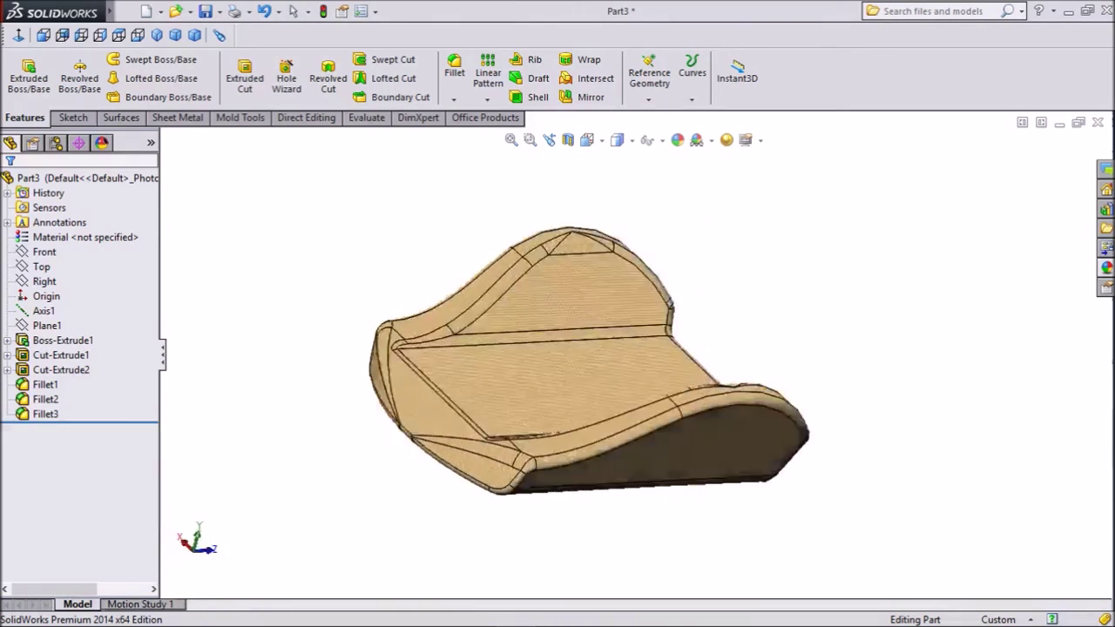
middle_drag(557, 366, 680, 357)
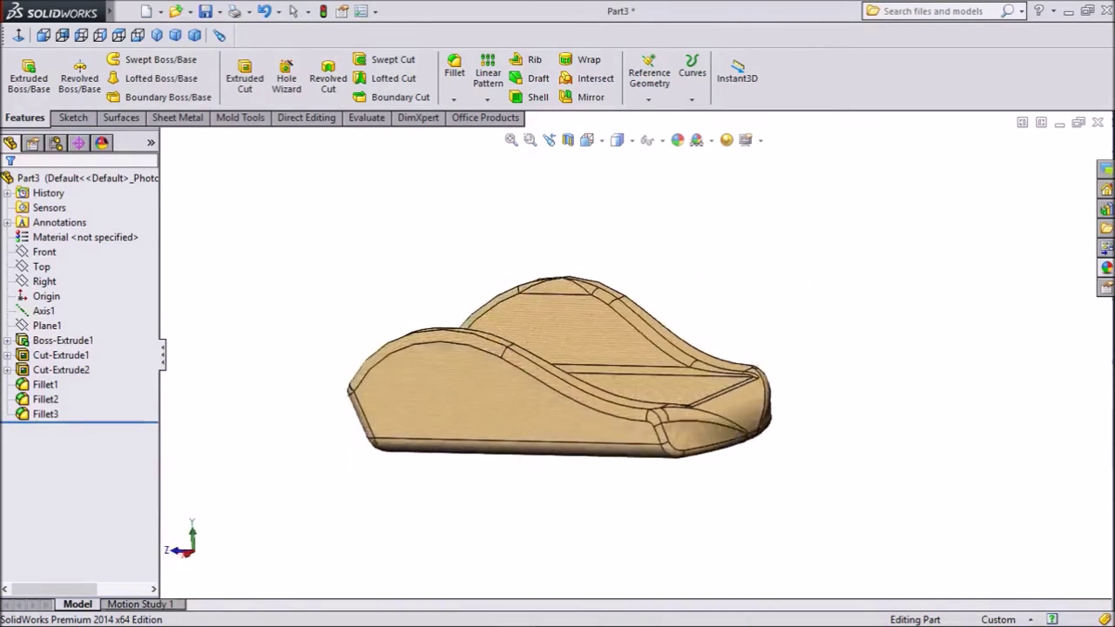